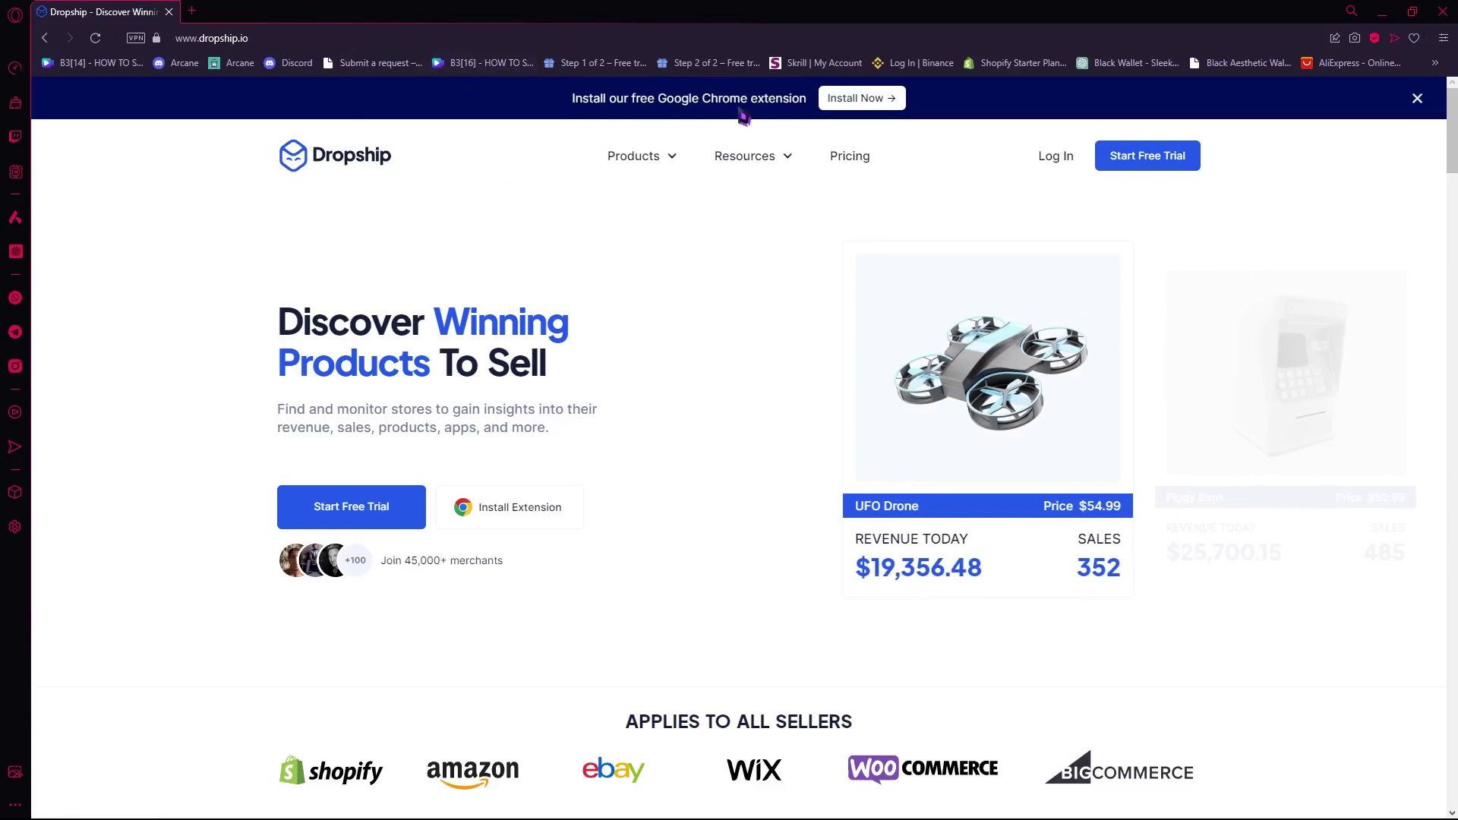
Look through the Dropship homepage to examine its product discovery, sales tracking and competitor research features
scroll(521, 488, "down", 9)
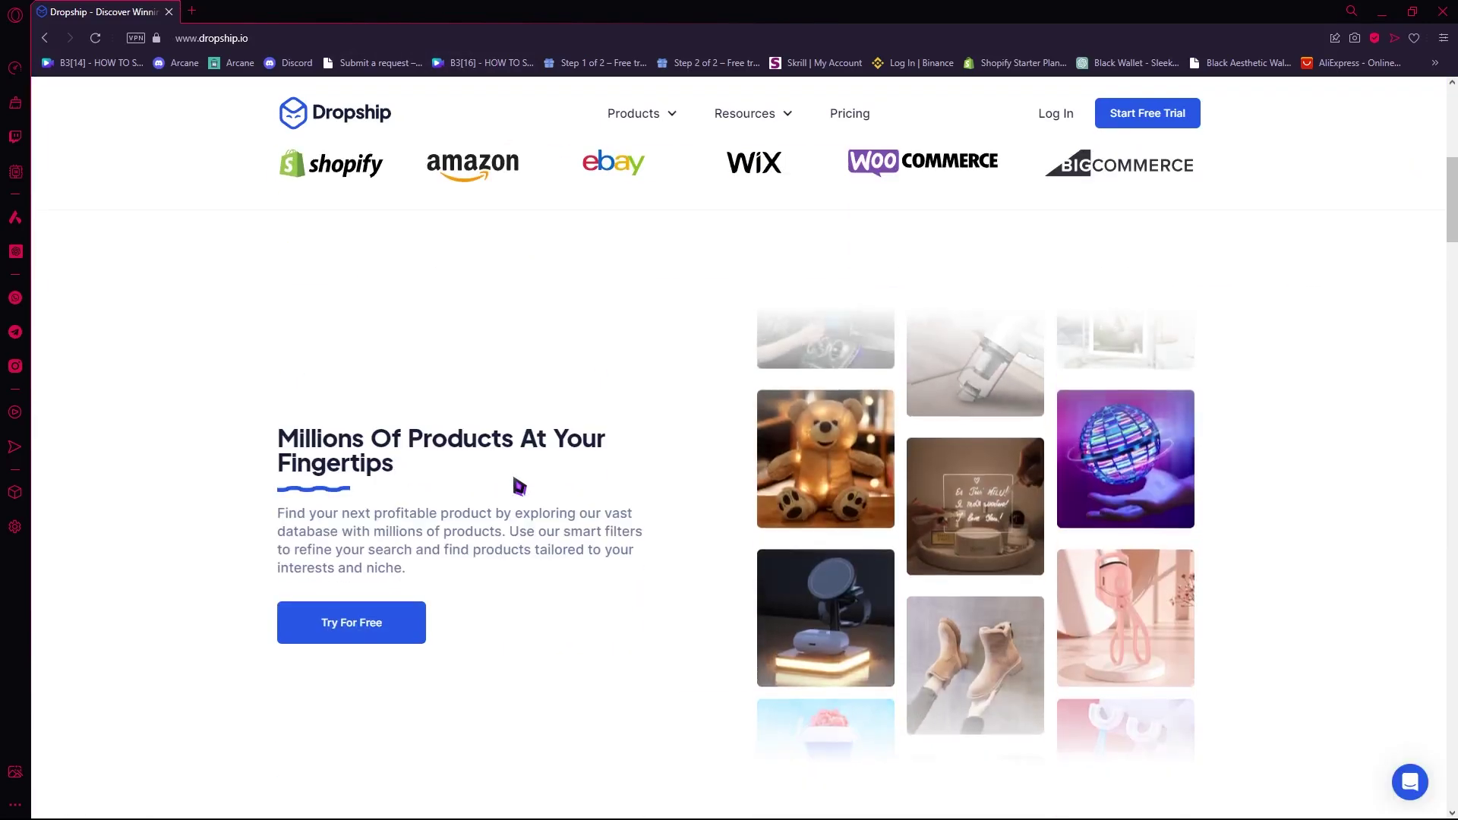
scroll(531, 503, "up", 6)
scroll(531, 503, "up", 3)
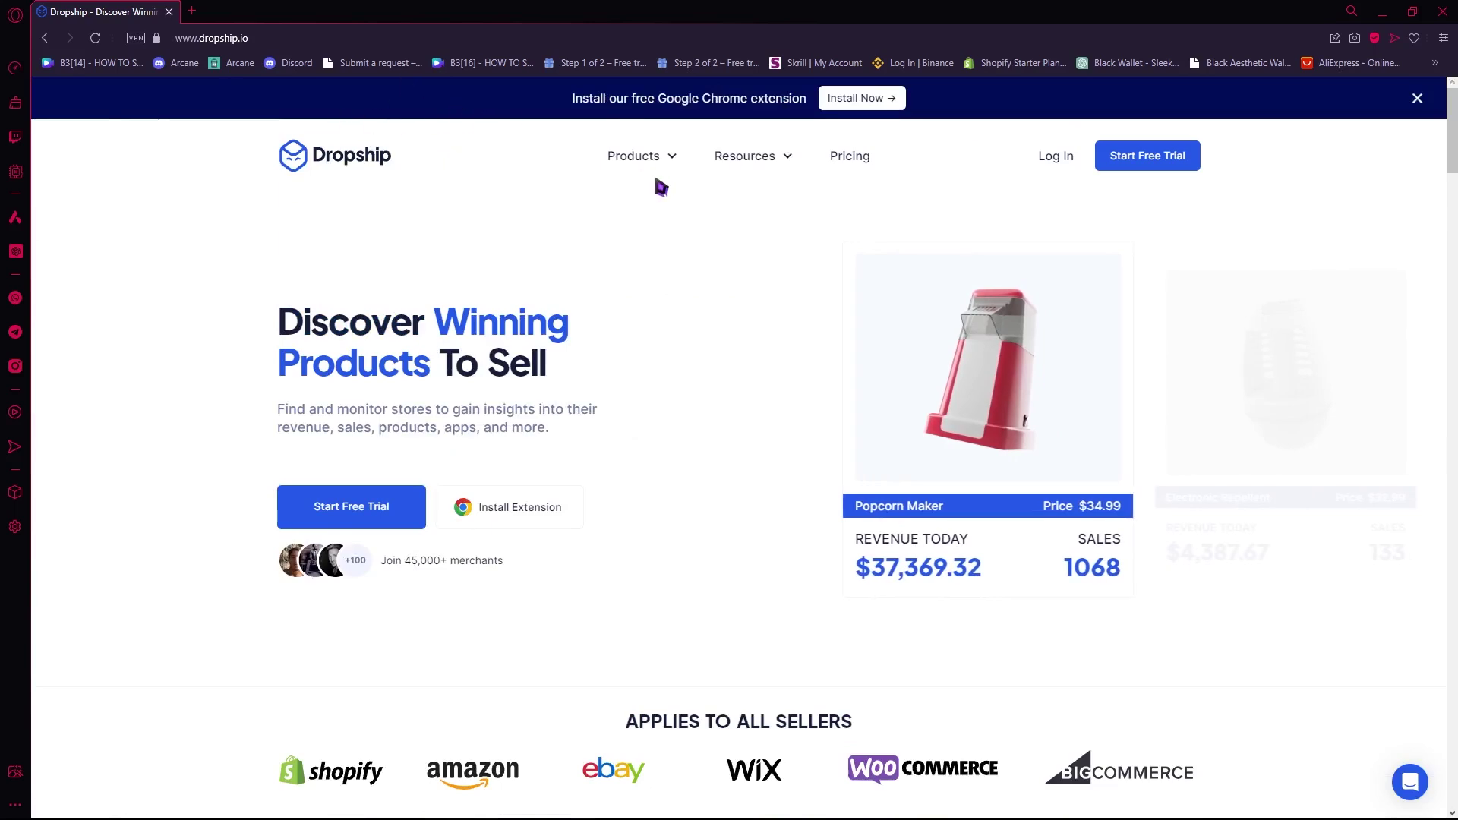
scroll(684, 289, "down", 15)
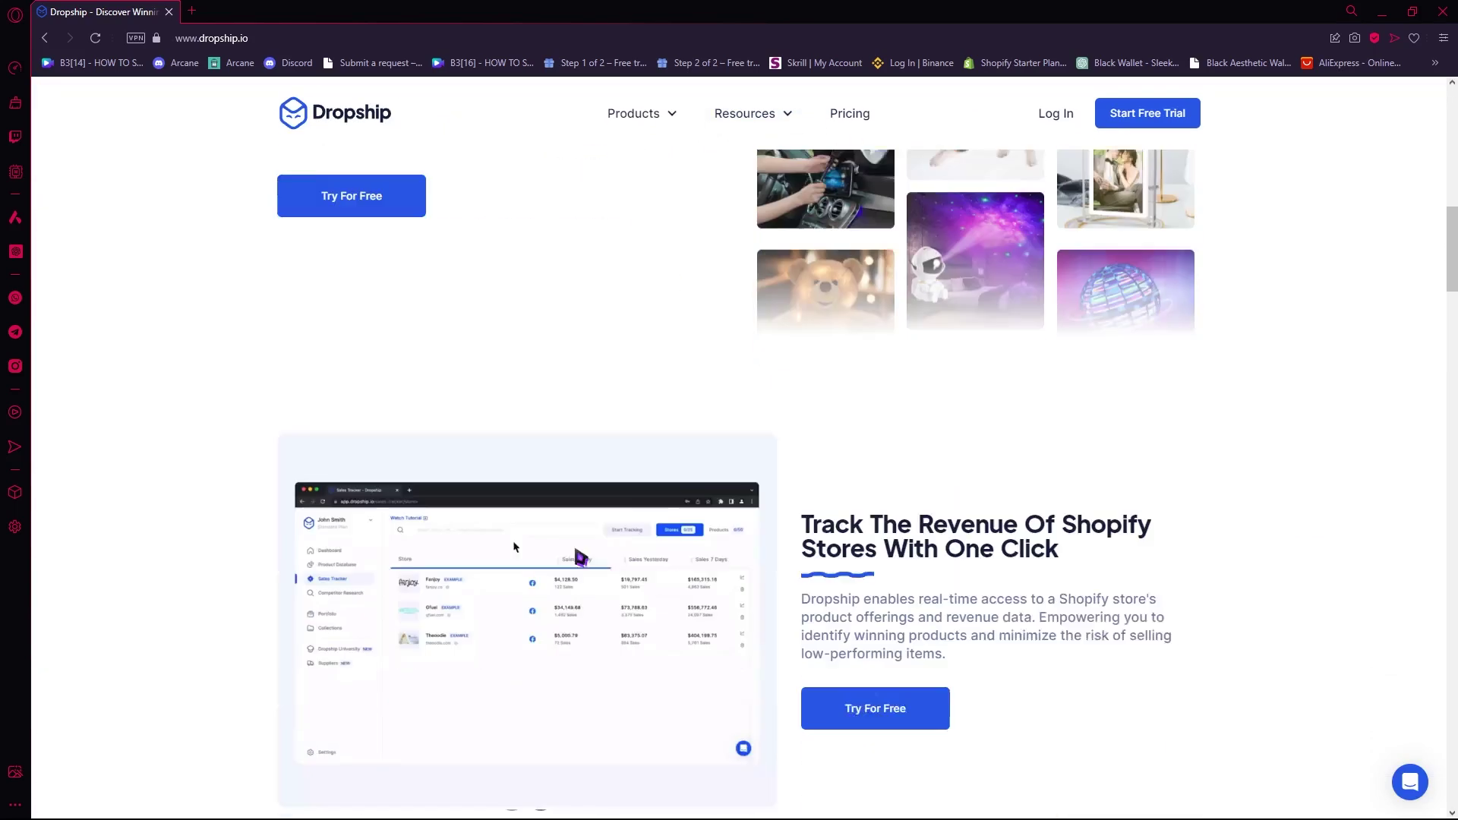
scroll(737, 516, "down", 15)
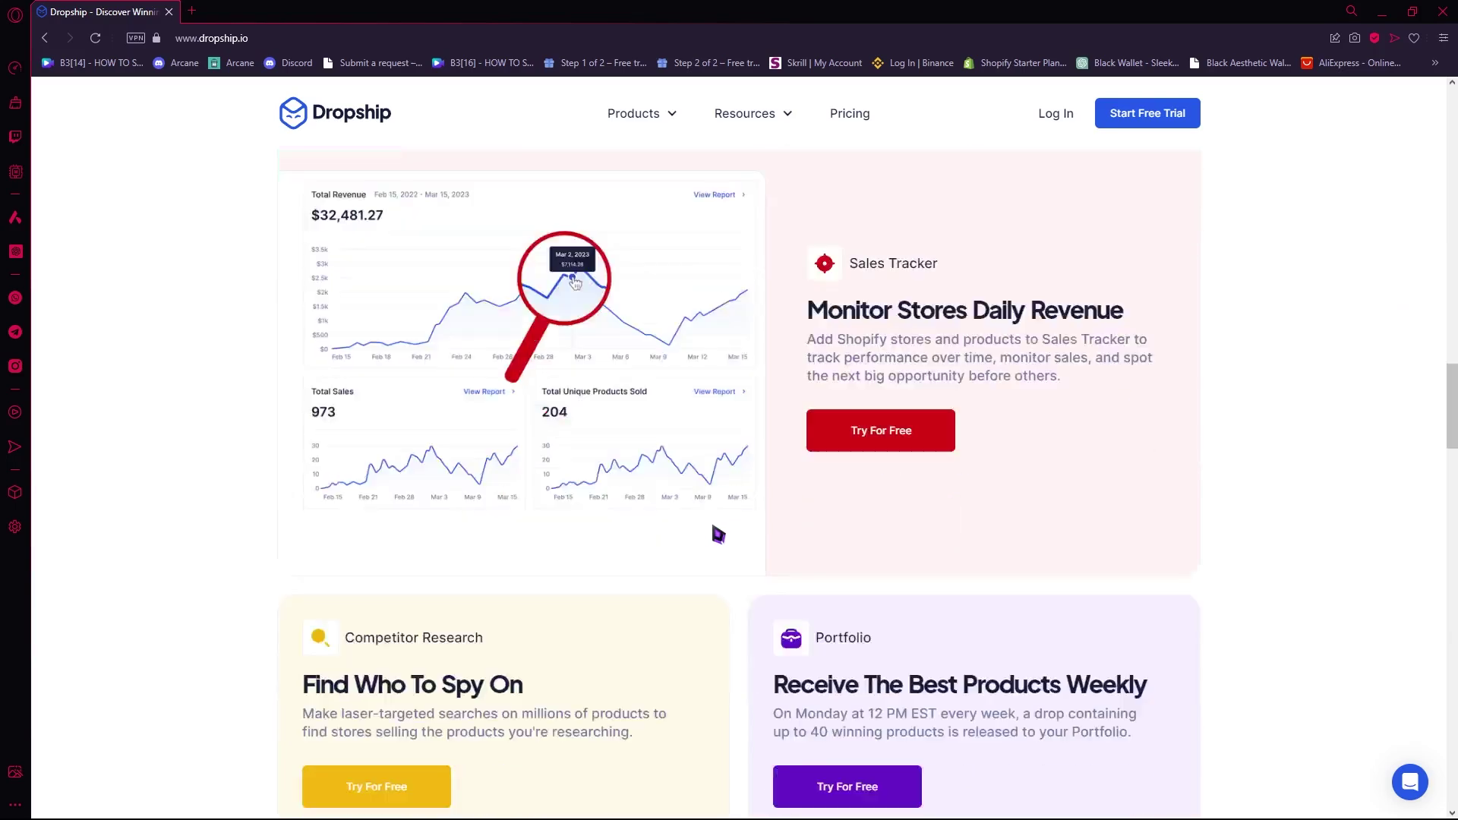
scroll(801, 530, "down", 16)
scroll(656, 604, "up", 6)
scroll(745, 641, "up", 15)
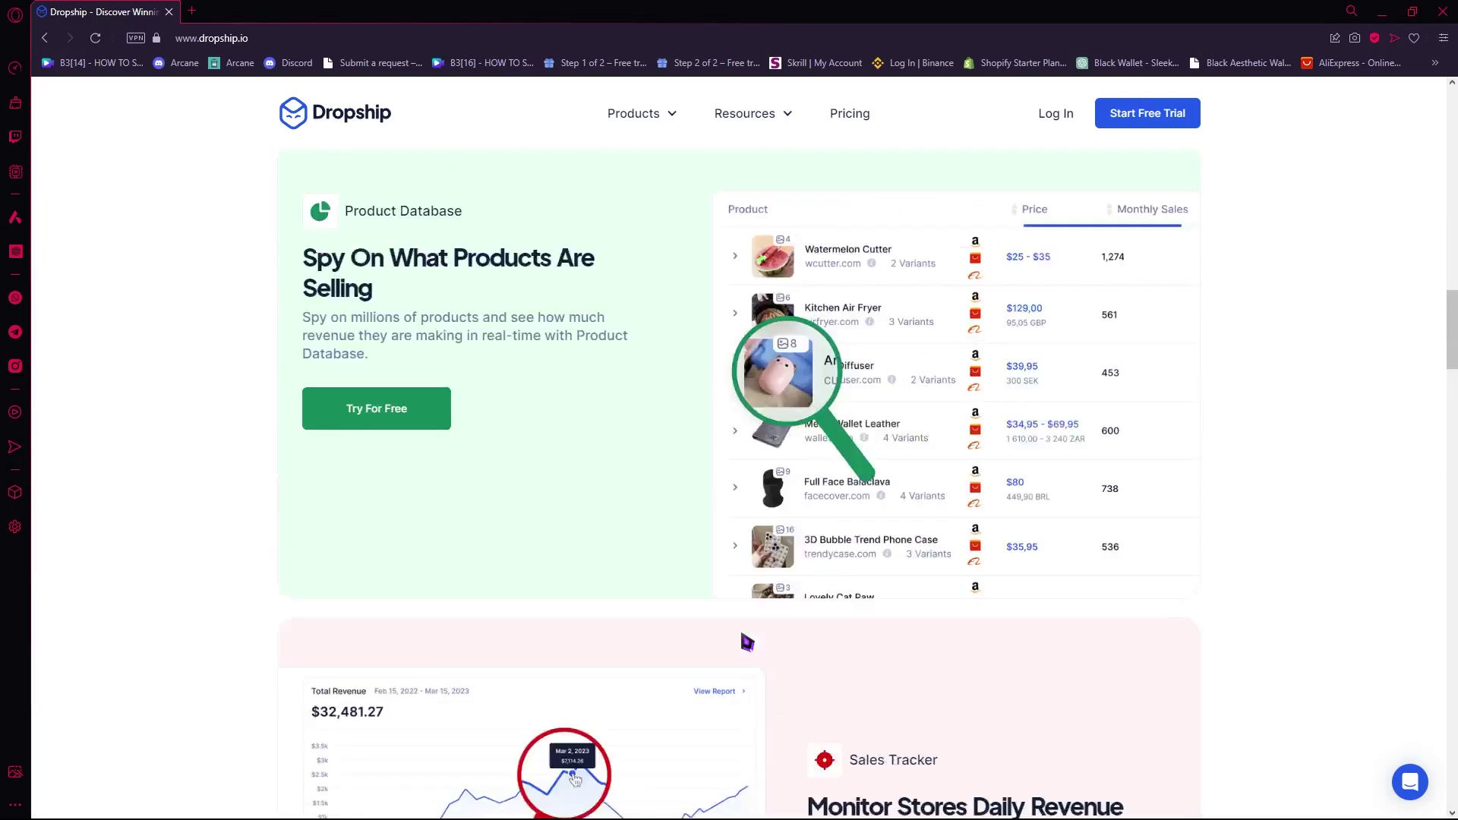
scroll(747, 642, "up", 10)
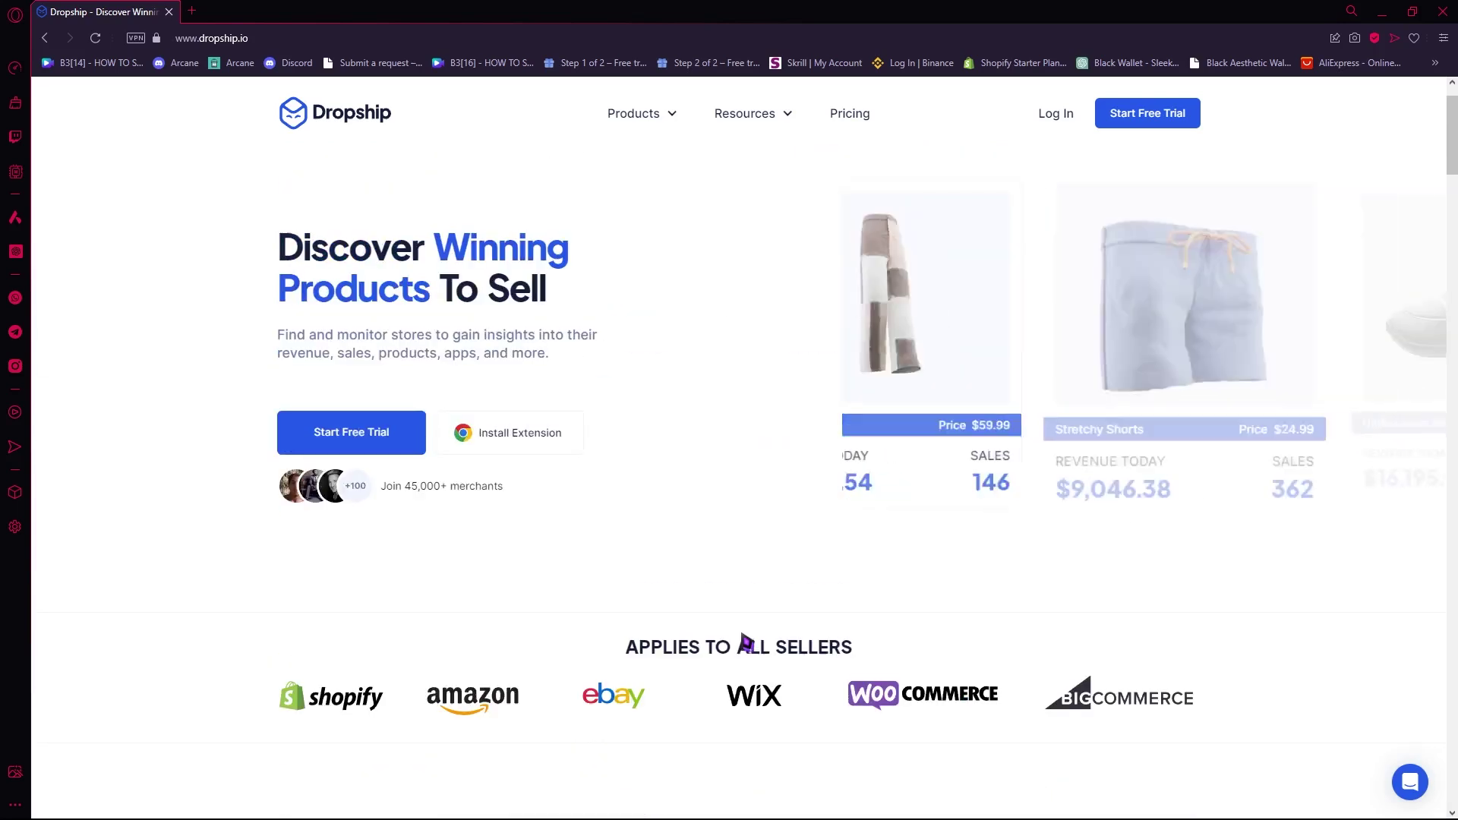
Check the free-trial sign-up form and compare the Basic, Standard and Premium plans on the pricing page
left_click(1159, 165)
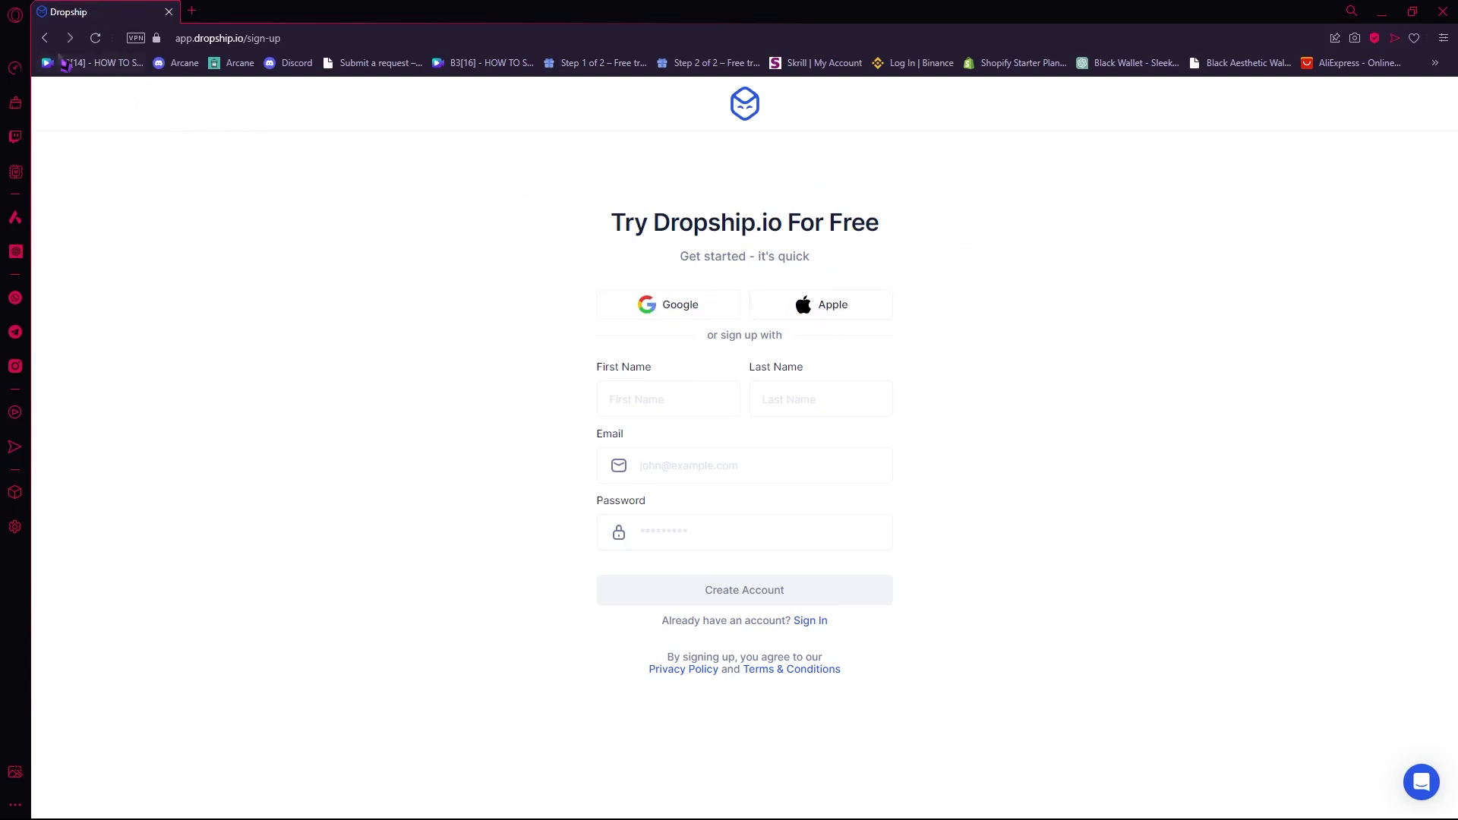
left_click(47, 38)
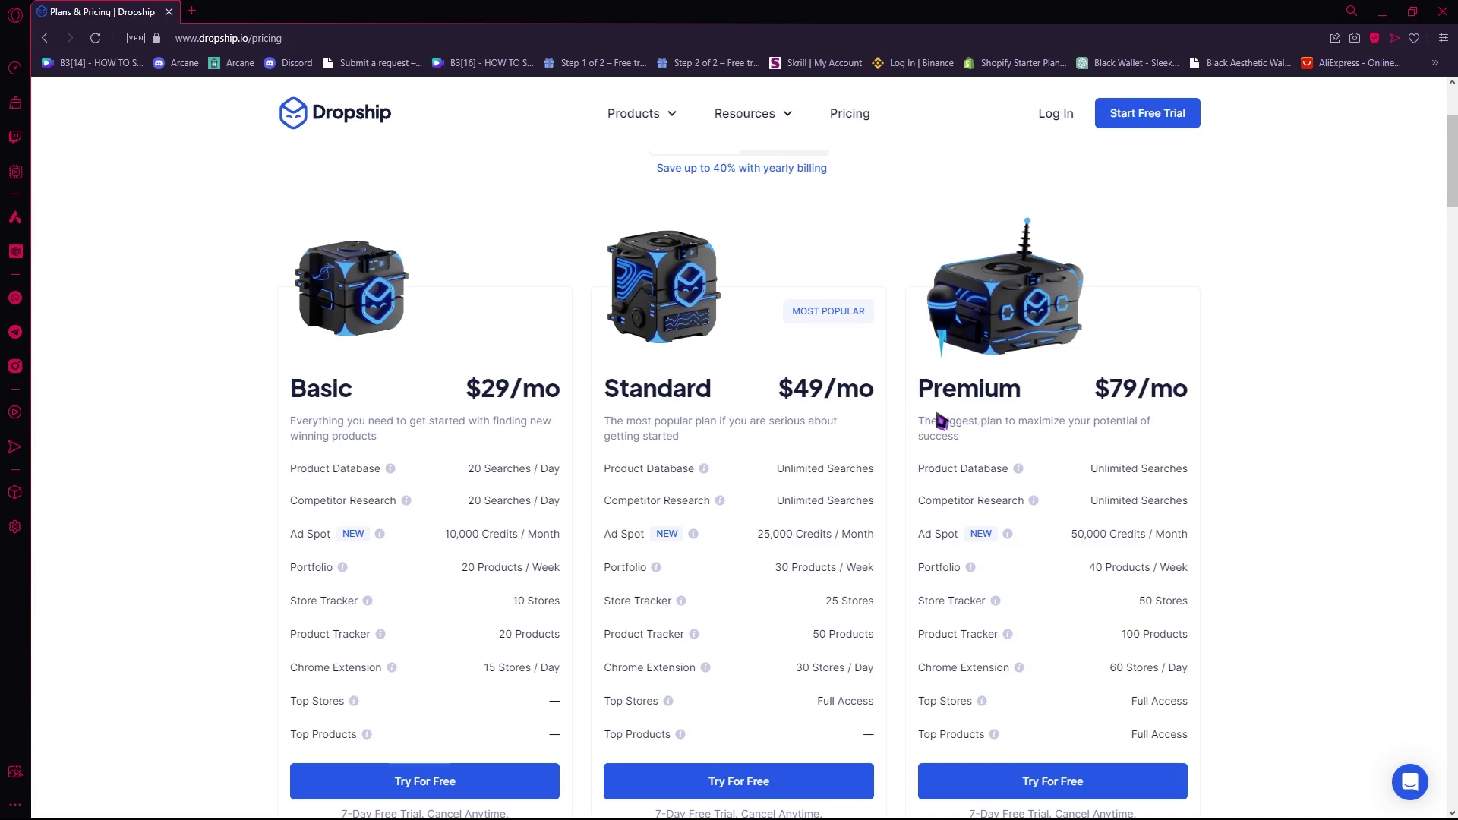
scroll(728, 417, "down", 2)
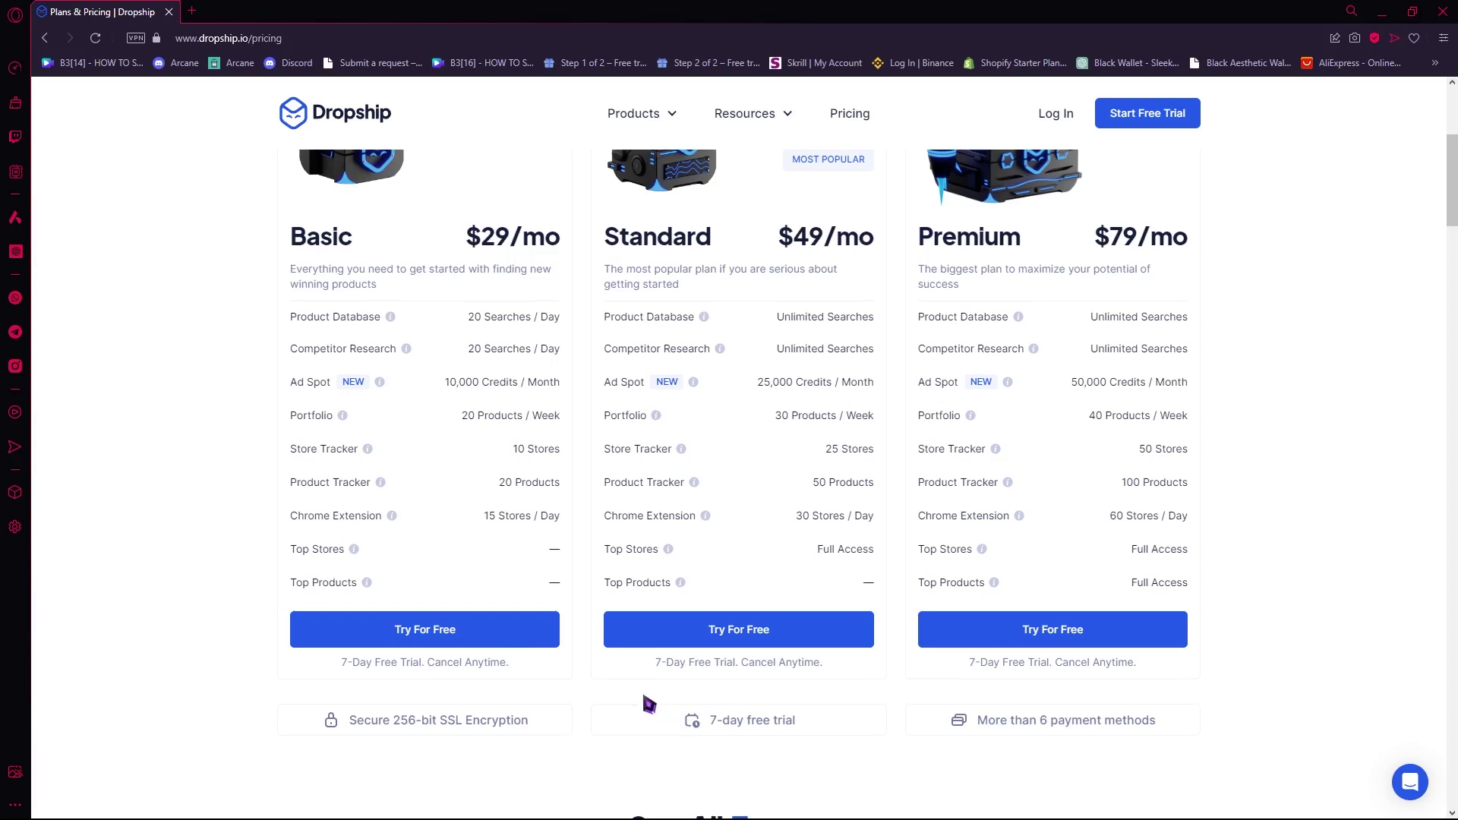
scroll(650, 704, "down", 2)
scroll(693, 390, "up", 3)
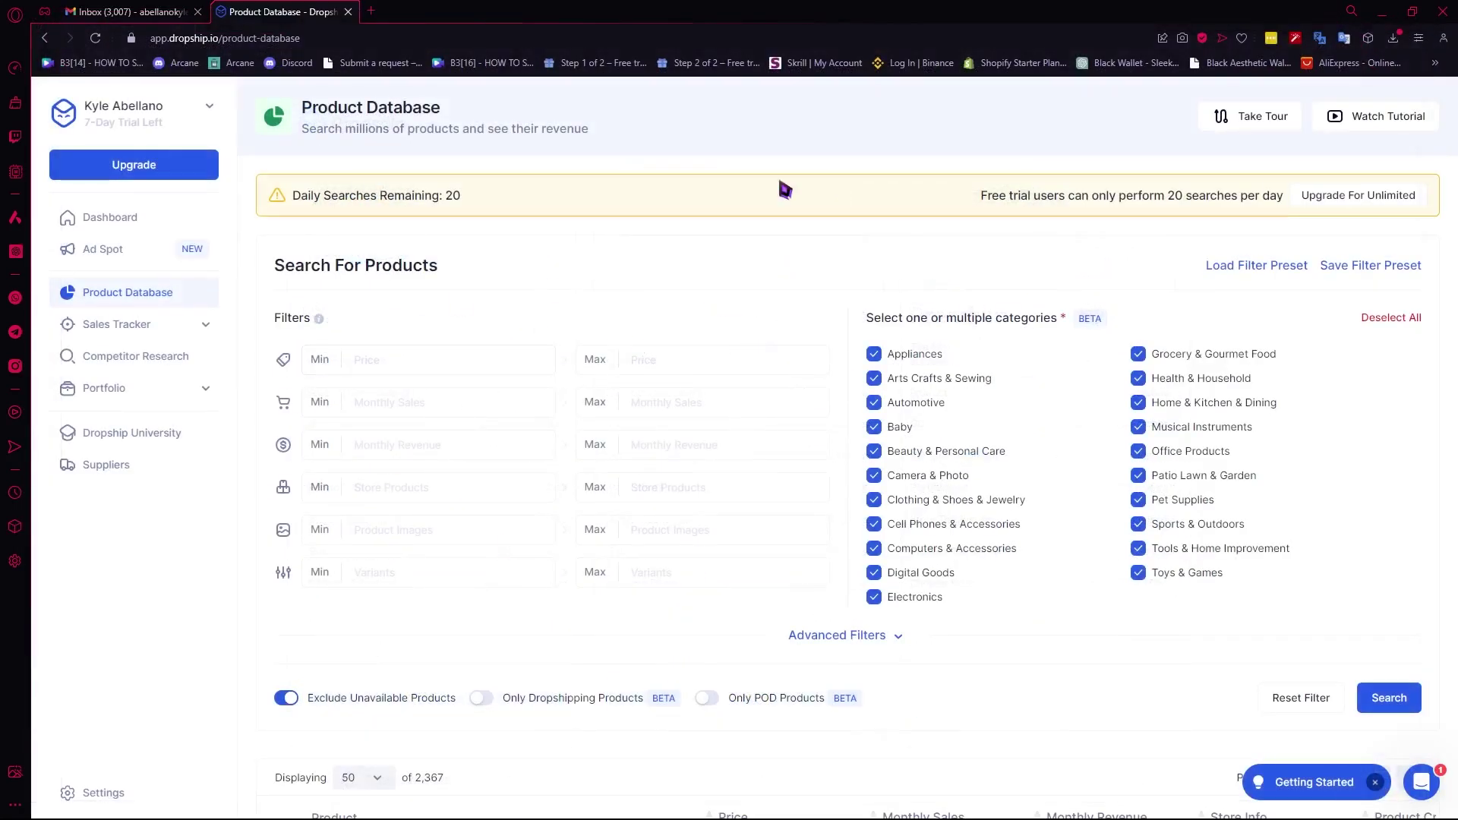
View the account dashboard and return to the Product Database to examine its filters and product list
left_click(644, 407)
left_click(161, 226)
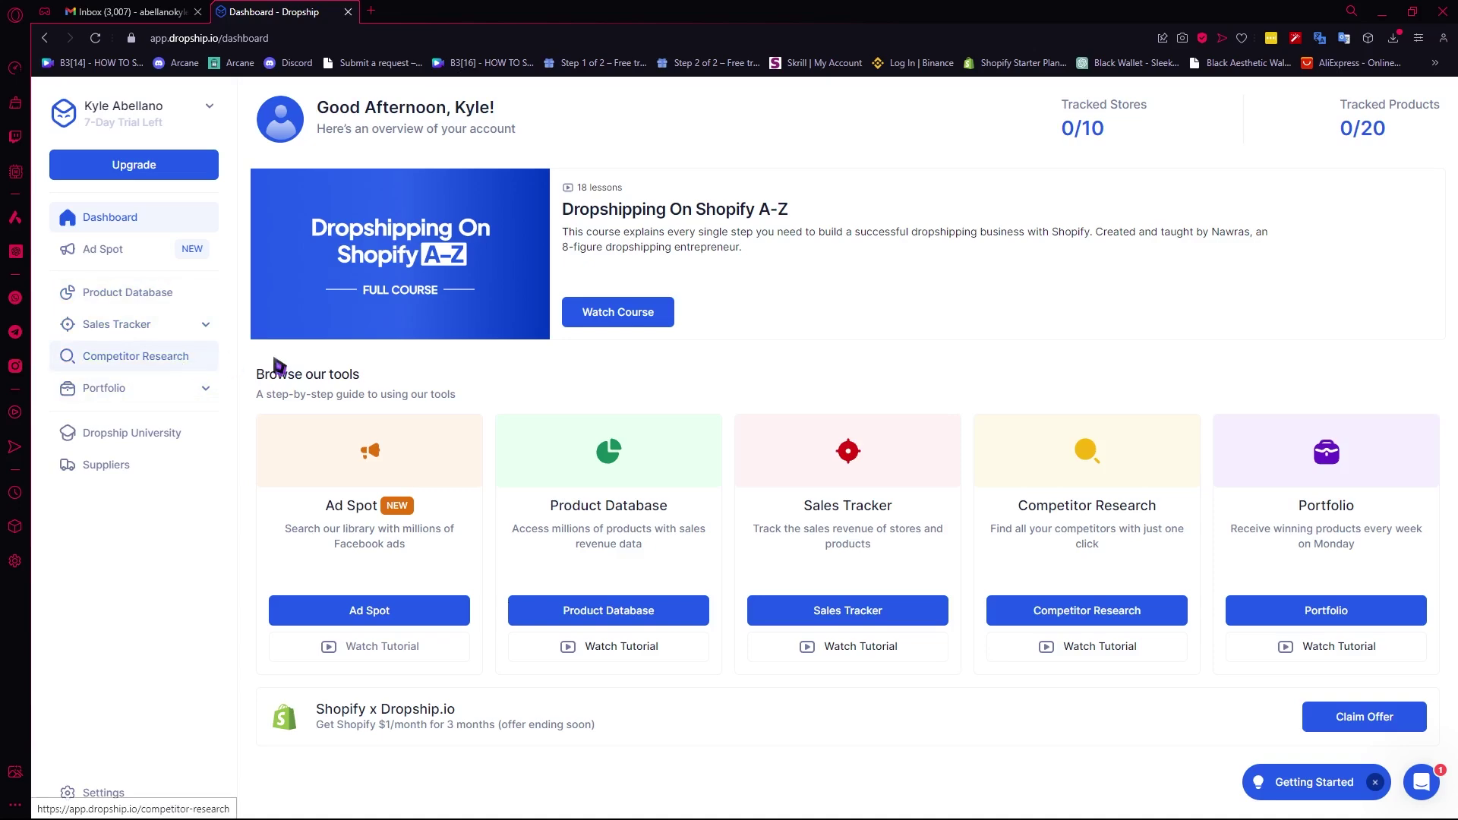
left_click(159, 294)
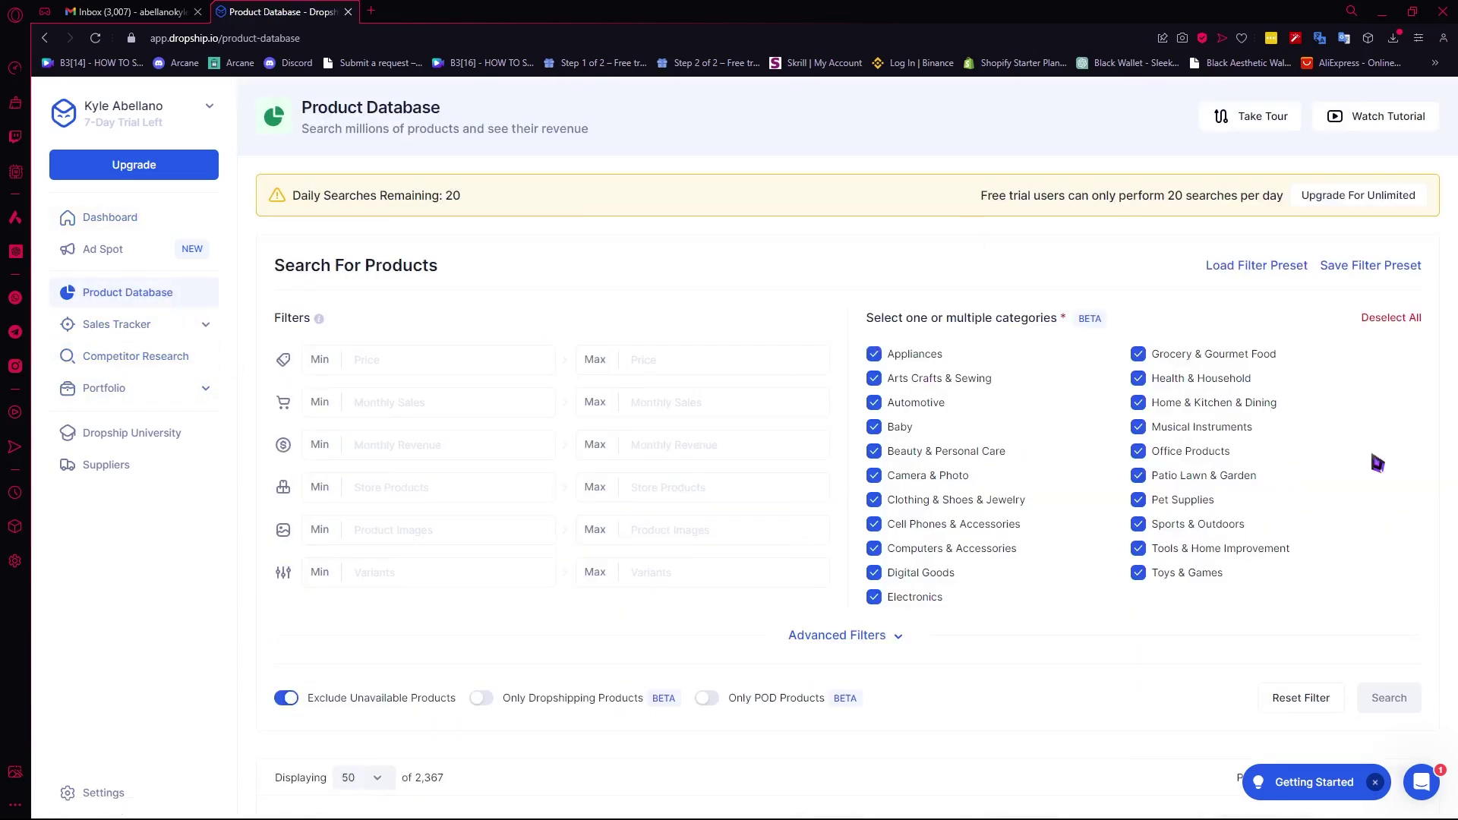
scroll(484, 329, "down", 8)
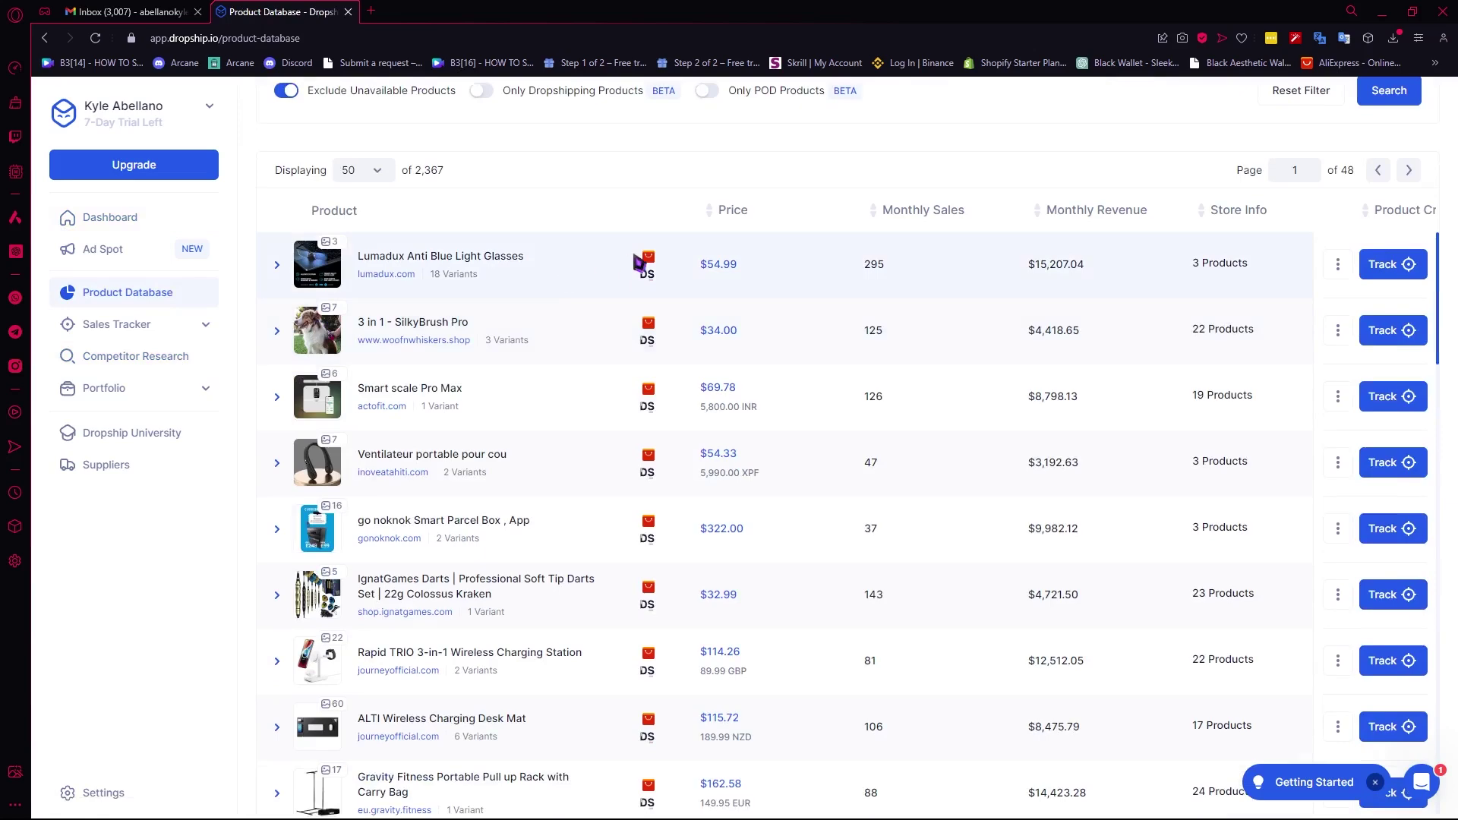
scroll(634, 264, "up", 8)
scroll(795, 402, "down", 7)
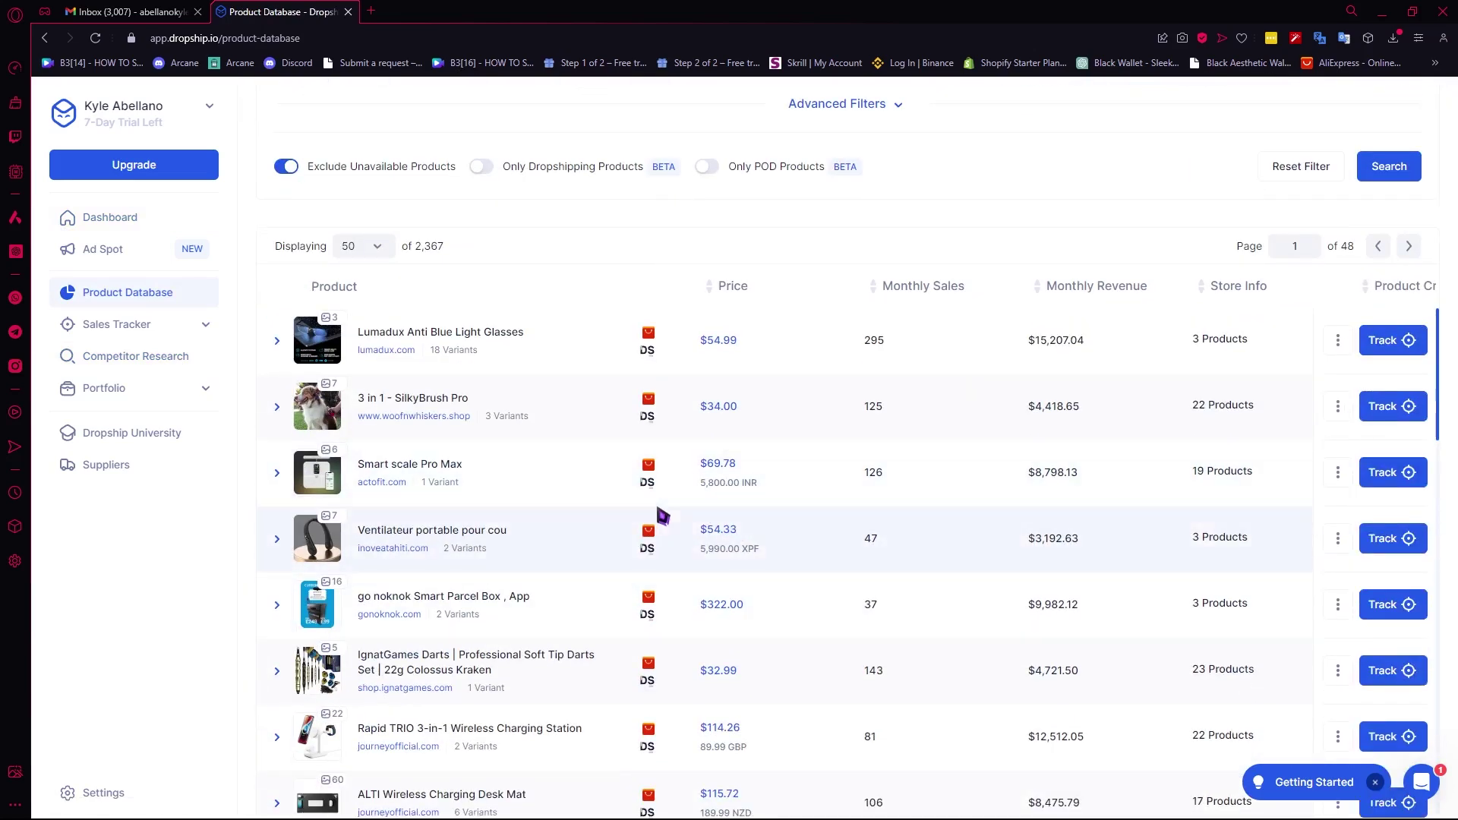
scroll(662, 517, "up", 7)
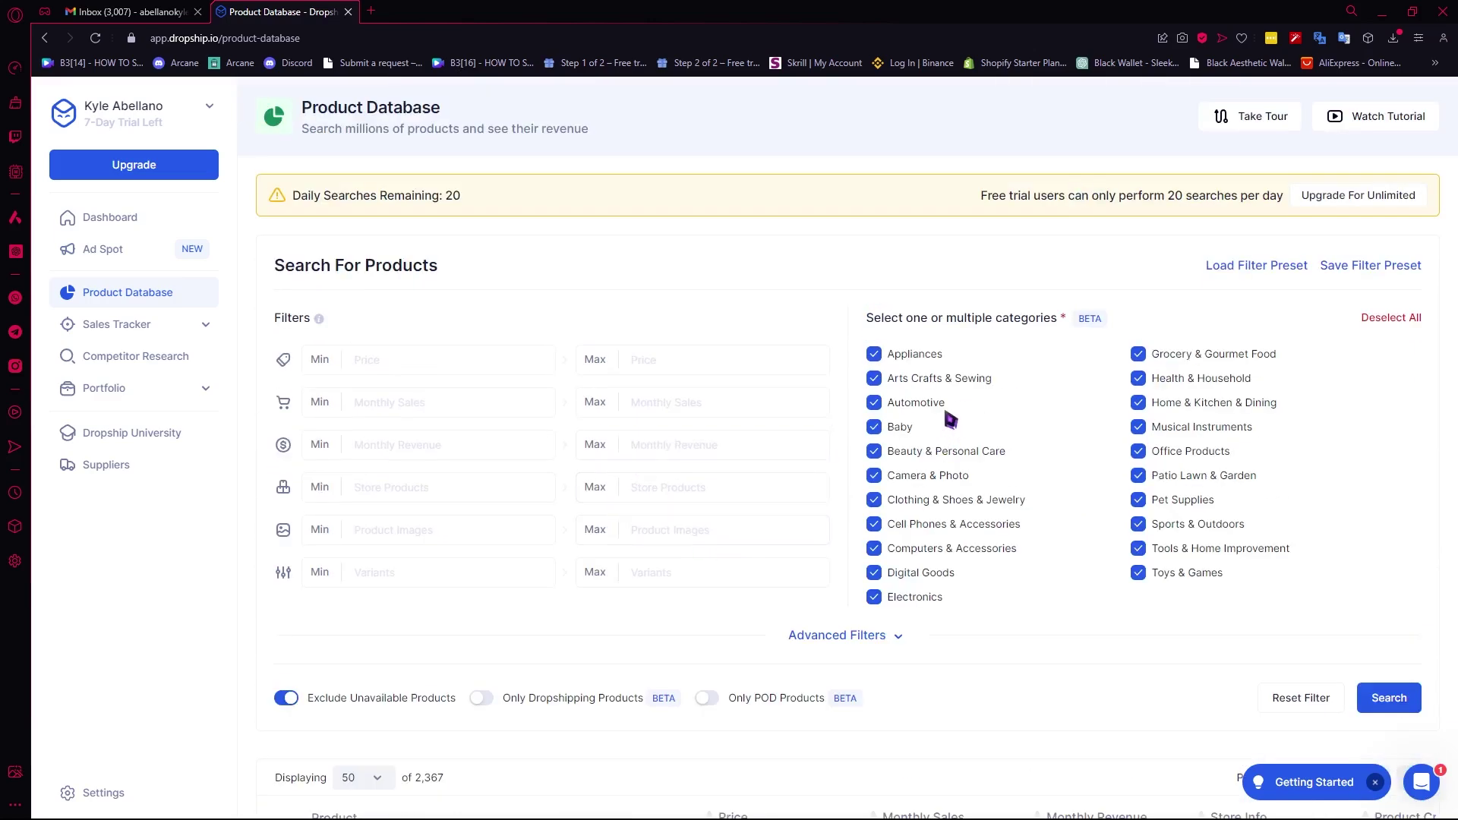
Clear all product categories and select only Appliances for the product search
left_click(907, 379)
left_click(910, 404)
left_click(900, 428)
left_click(1397, 318)
left_click(1392, 320)
left_click(881, 355)
Set the minimum price to 100 and the minimum monthly sales to 700 in the product filters
left_click(391, 363)
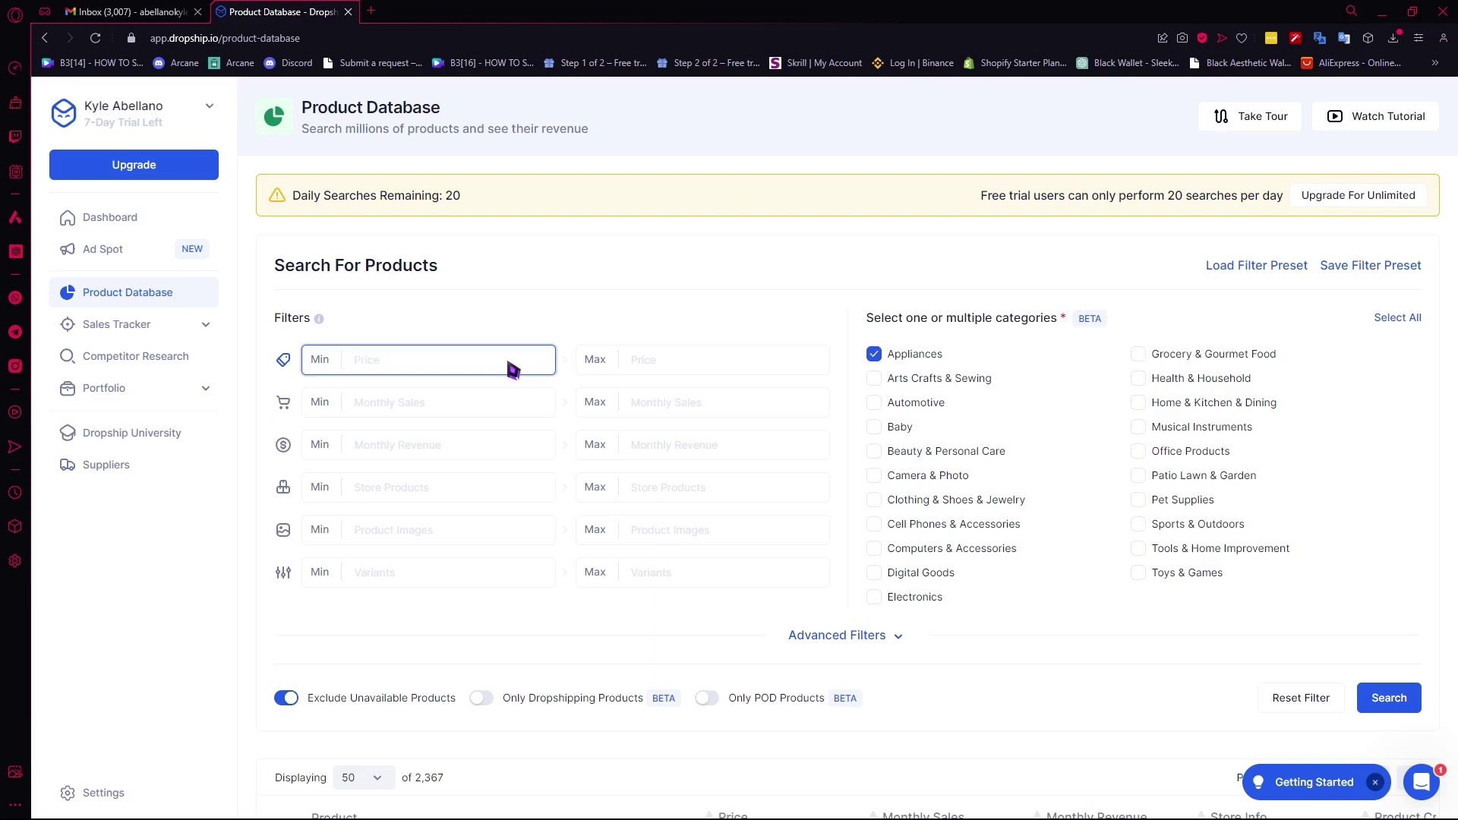
left_click(476, 417)
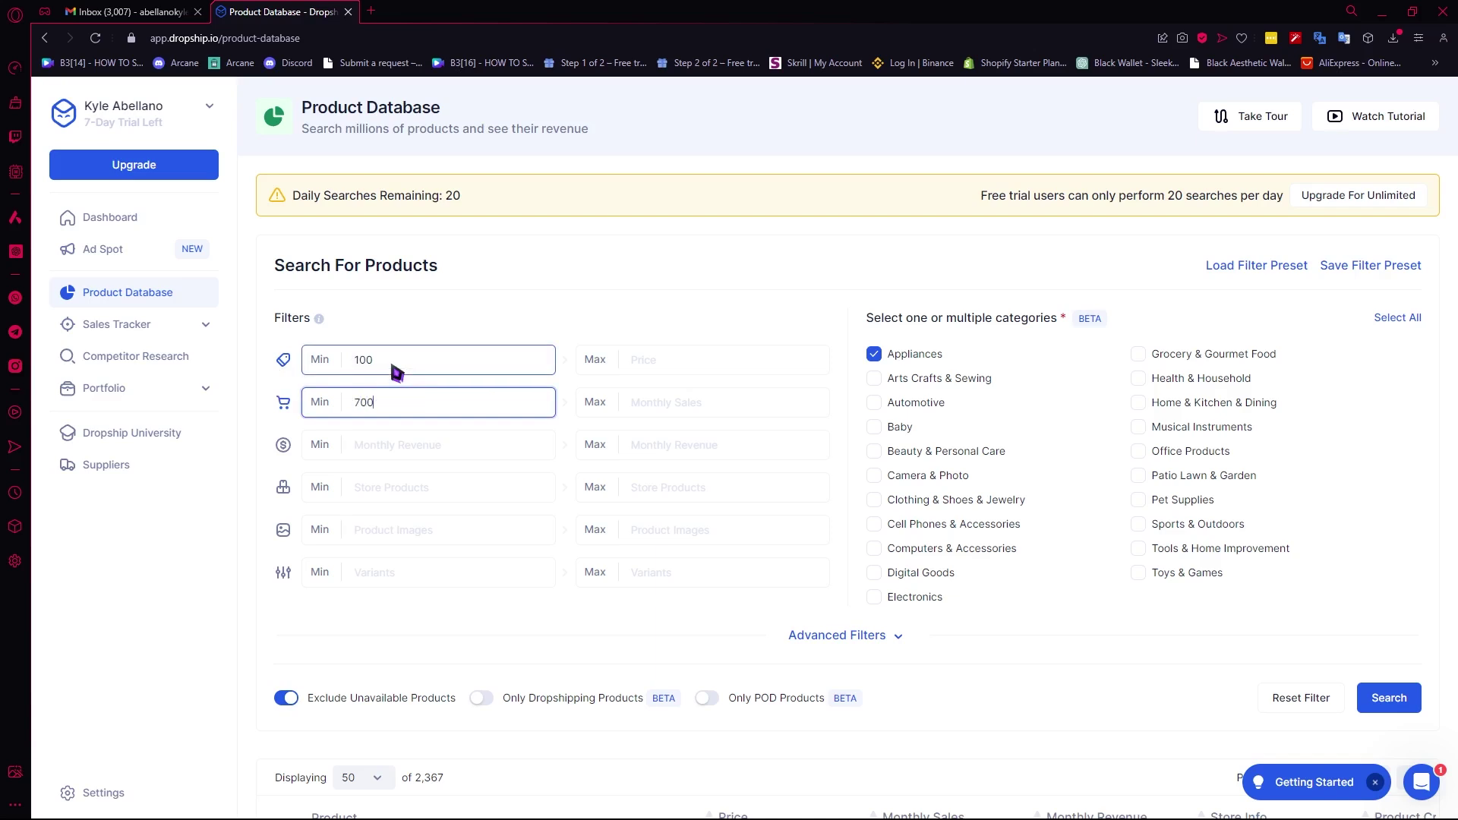
left_click(457, 449)
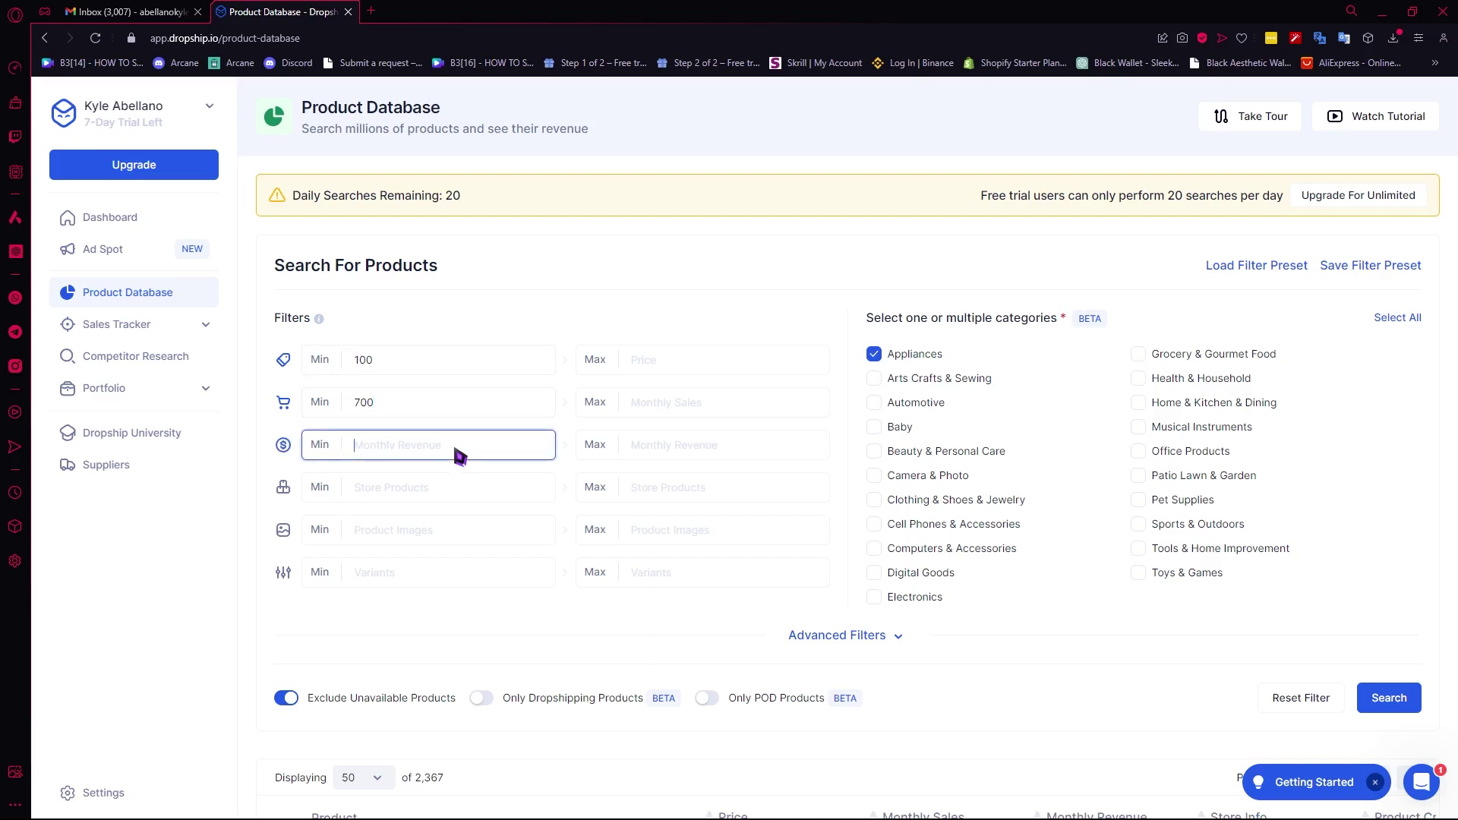
scroll(634, 323, "down", 2)
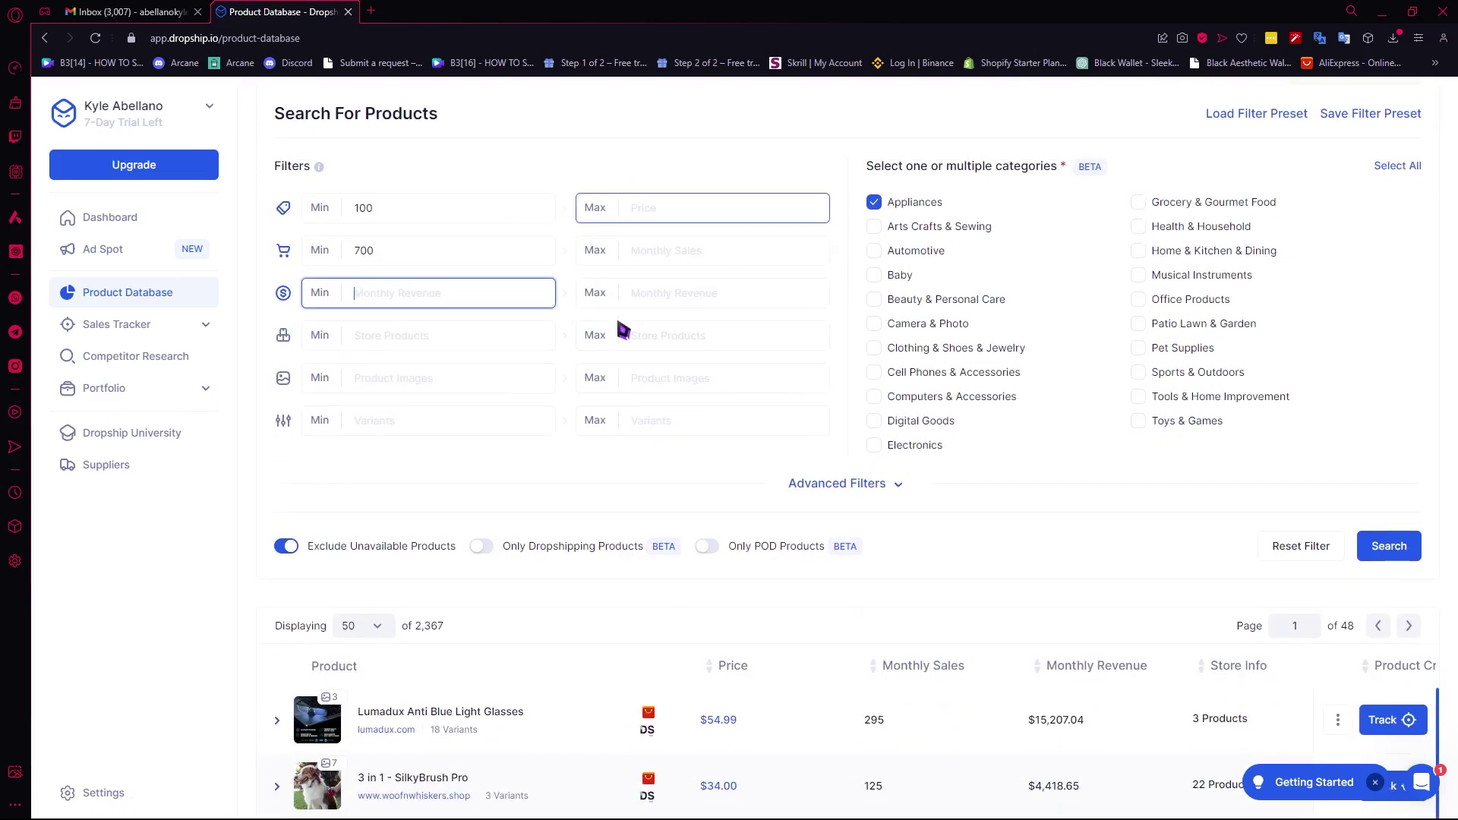
left_click(522, 378)
left_click(544, 416)
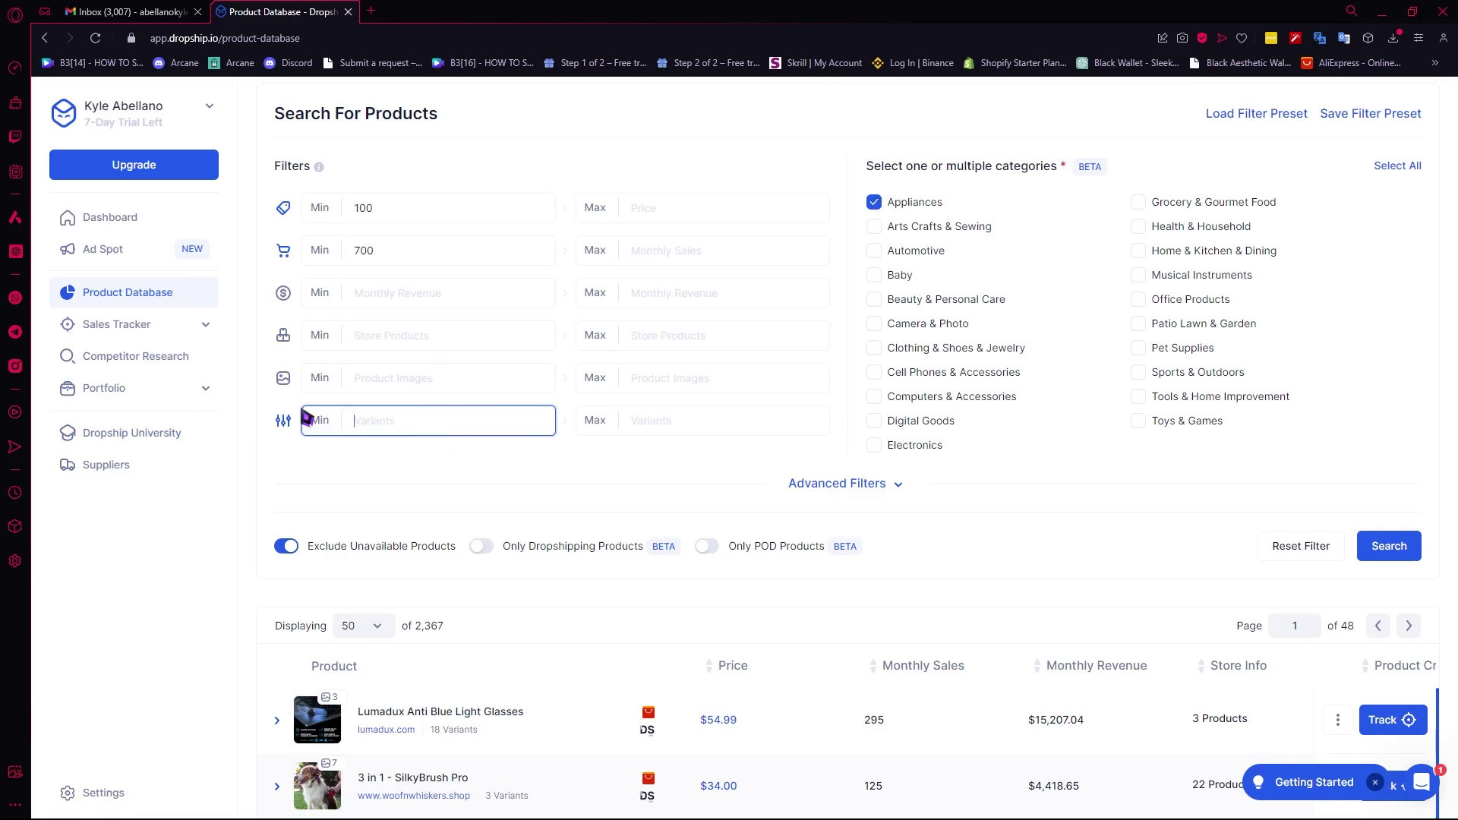
Expand the advanced filters and look through the Store Currency and Domain TLD options without changing them
scroll(426, 472, "up", 2)
scroll(504, 544, "down", 2)
scroll(949, 348, "down", 2)
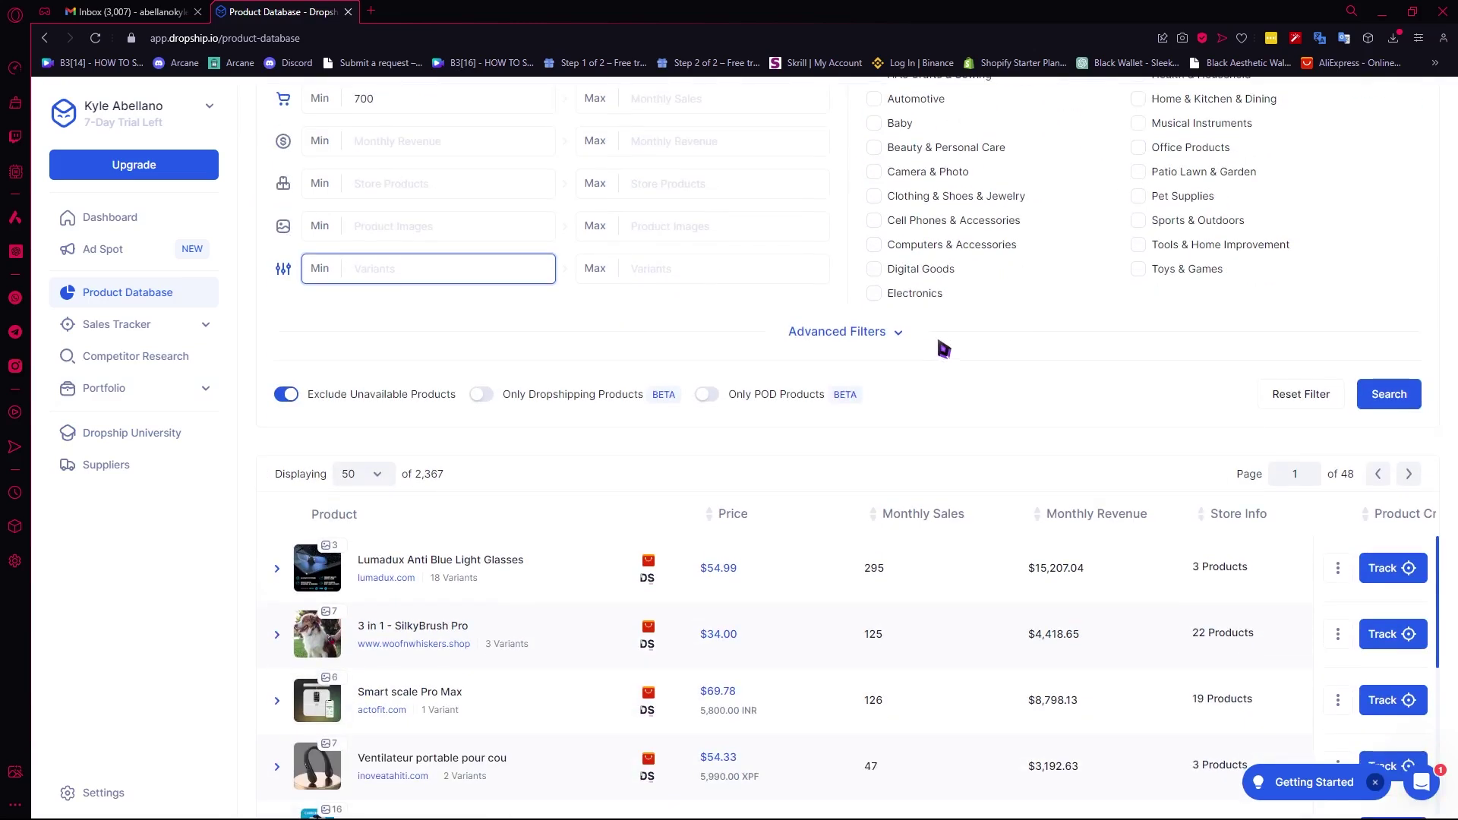
left_click(835, 334)
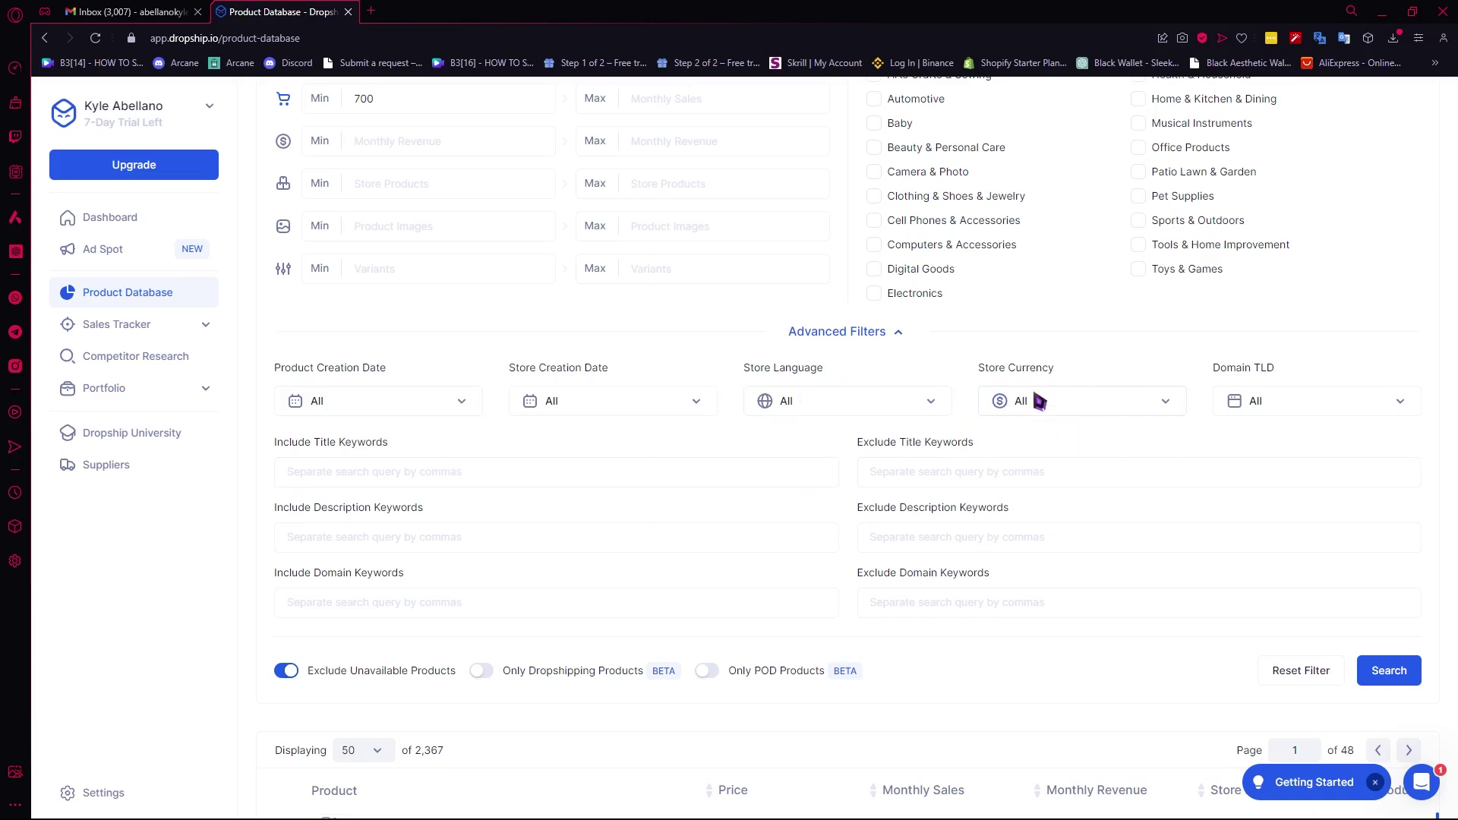
left_click(1098, 408)
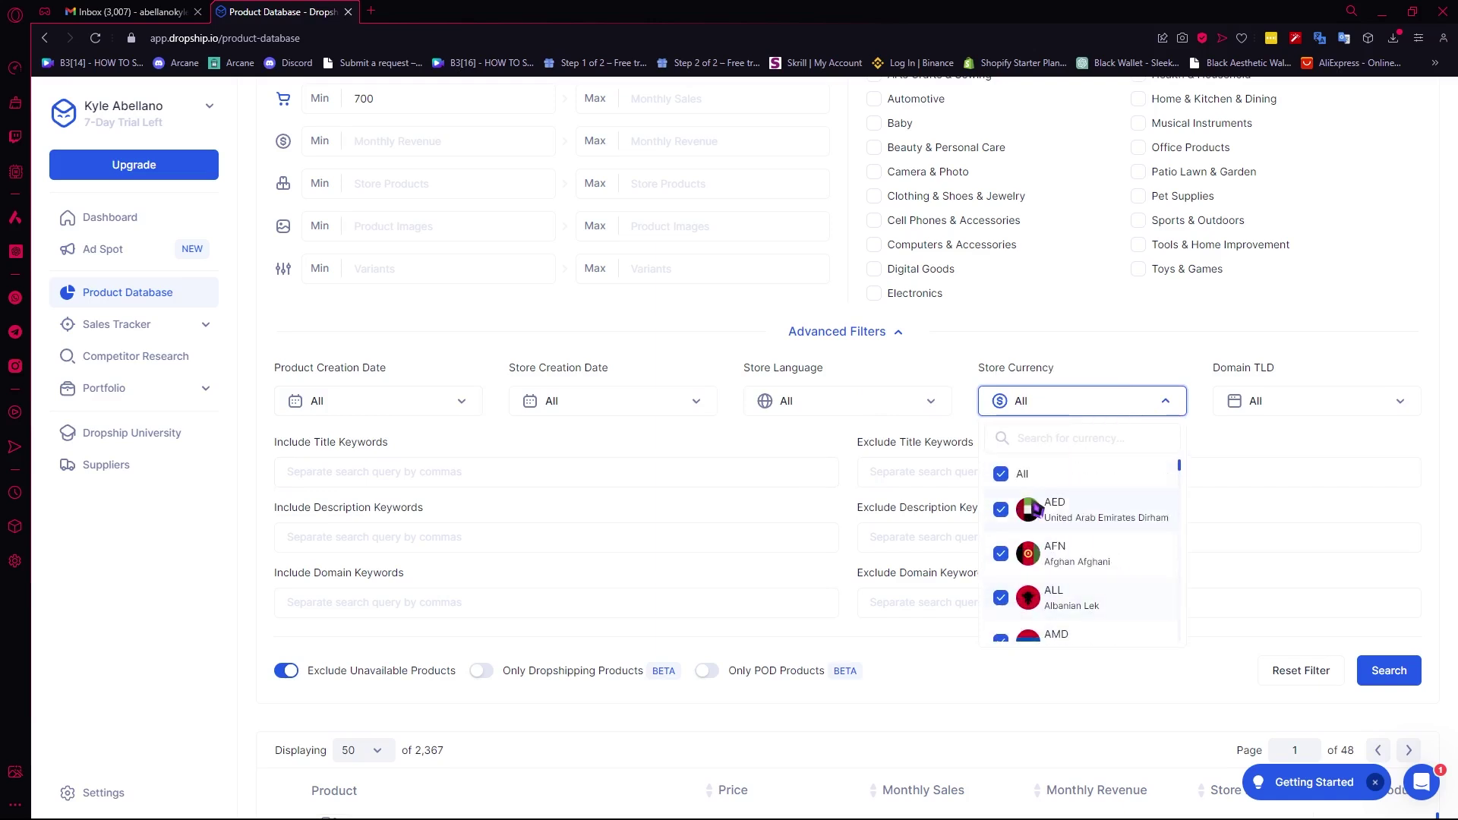
scroll(1078, 524, "down", 10)
scroll(1141, 542, "down", 2)
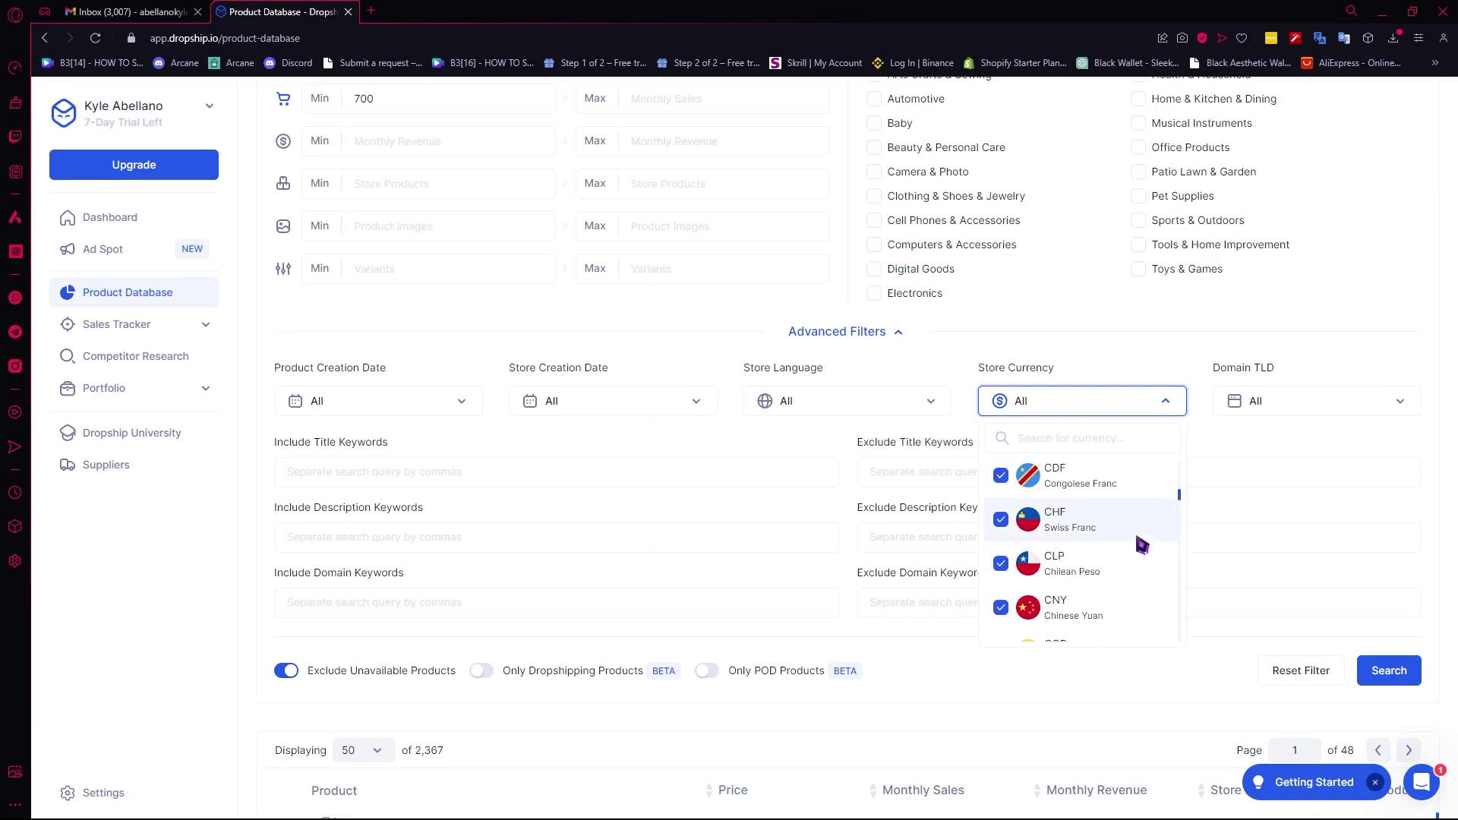
scroll(1127, 565, "up", 3)
scroll(1132, 554, "up", 8)
left_click(1279, 407)
left_click(1287, 399)
left_click(1235, 397)
scroll(1310, 558, "down", 6)
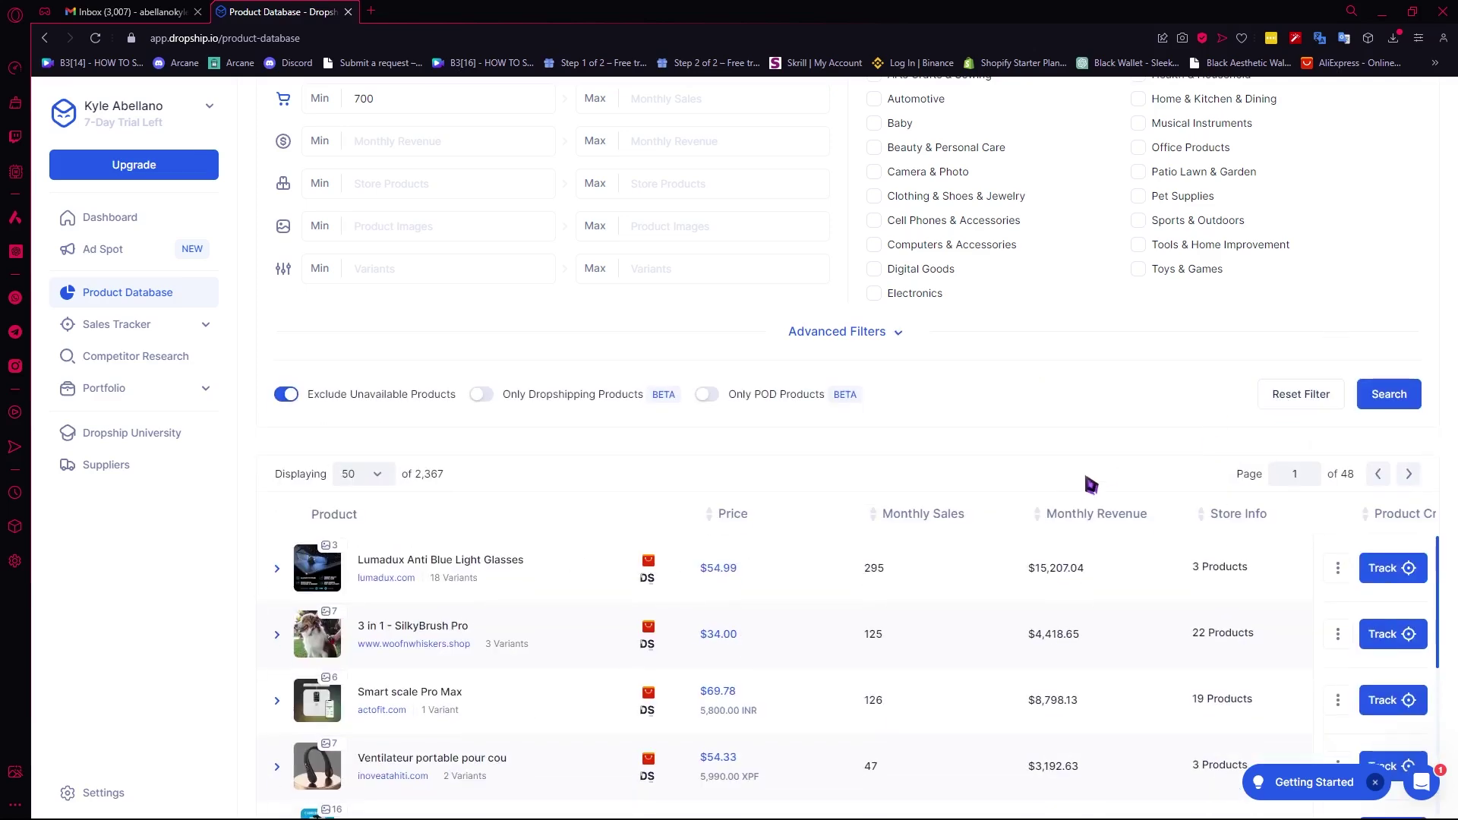
Add the suggested keyword "Smart" to the included title keywords in the advanced filters
left_click(837, 334)
left_click(818, 478)
left_click(368, 472)
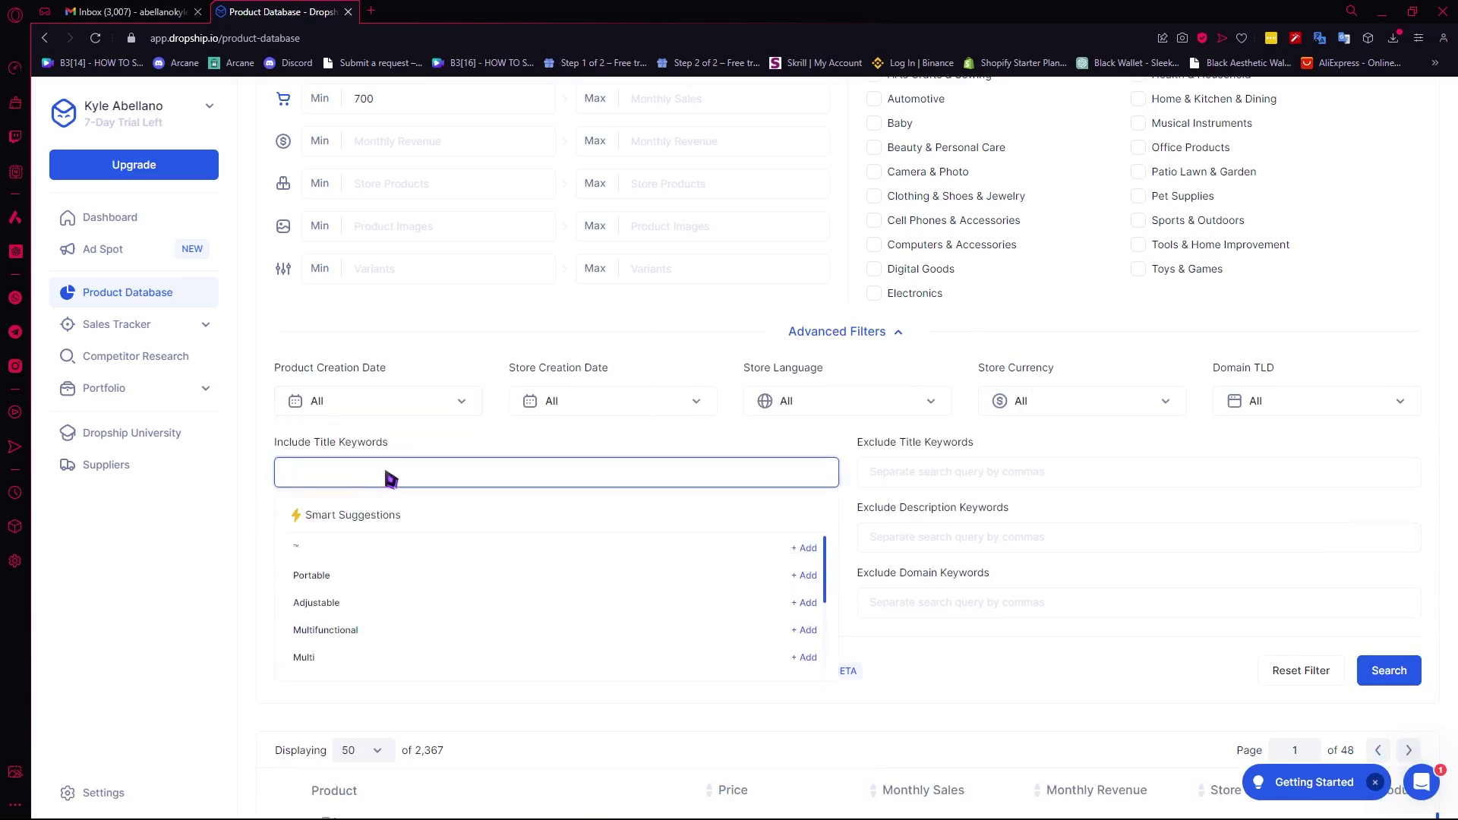
scroll(448, 608, "down", 3)
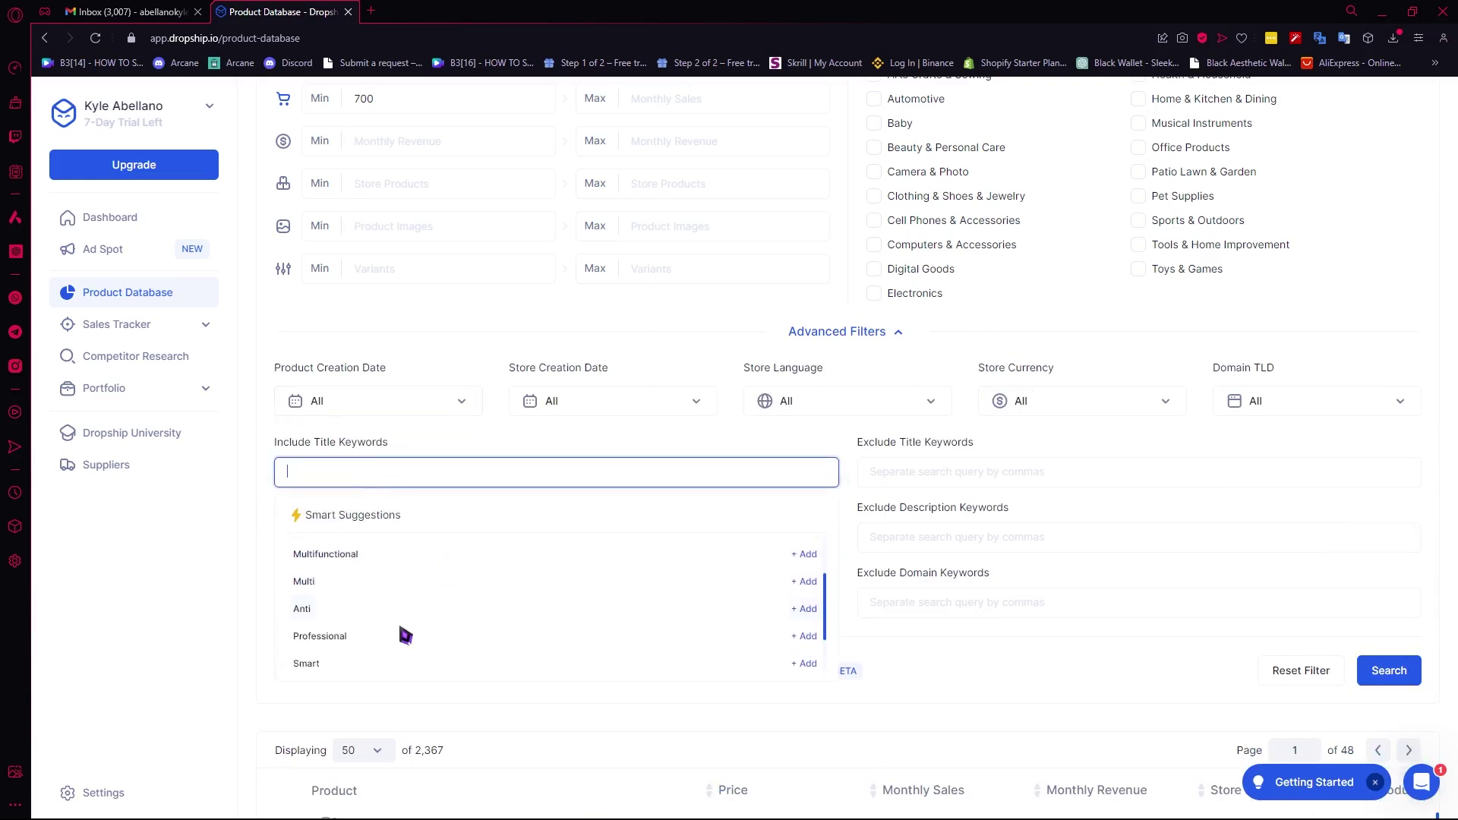
left_click(416, 473)
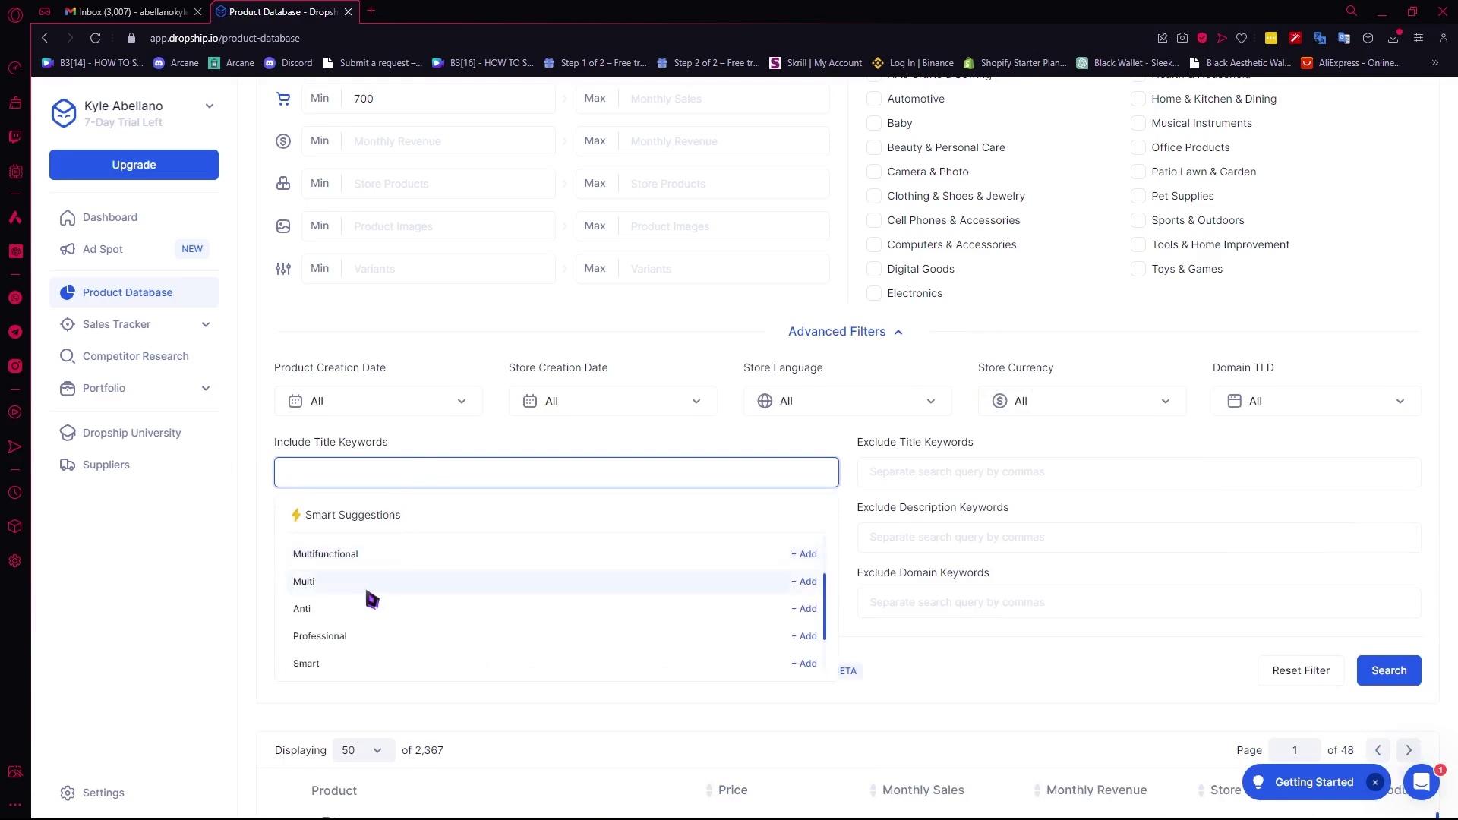
scroll(487, 616, "down", 2)
left_click(324, 605)
scroll(274, 514, "up", 3)
left_click(299, 700)
left_click(884, 317)
scroll(942, 501, "down", 3)
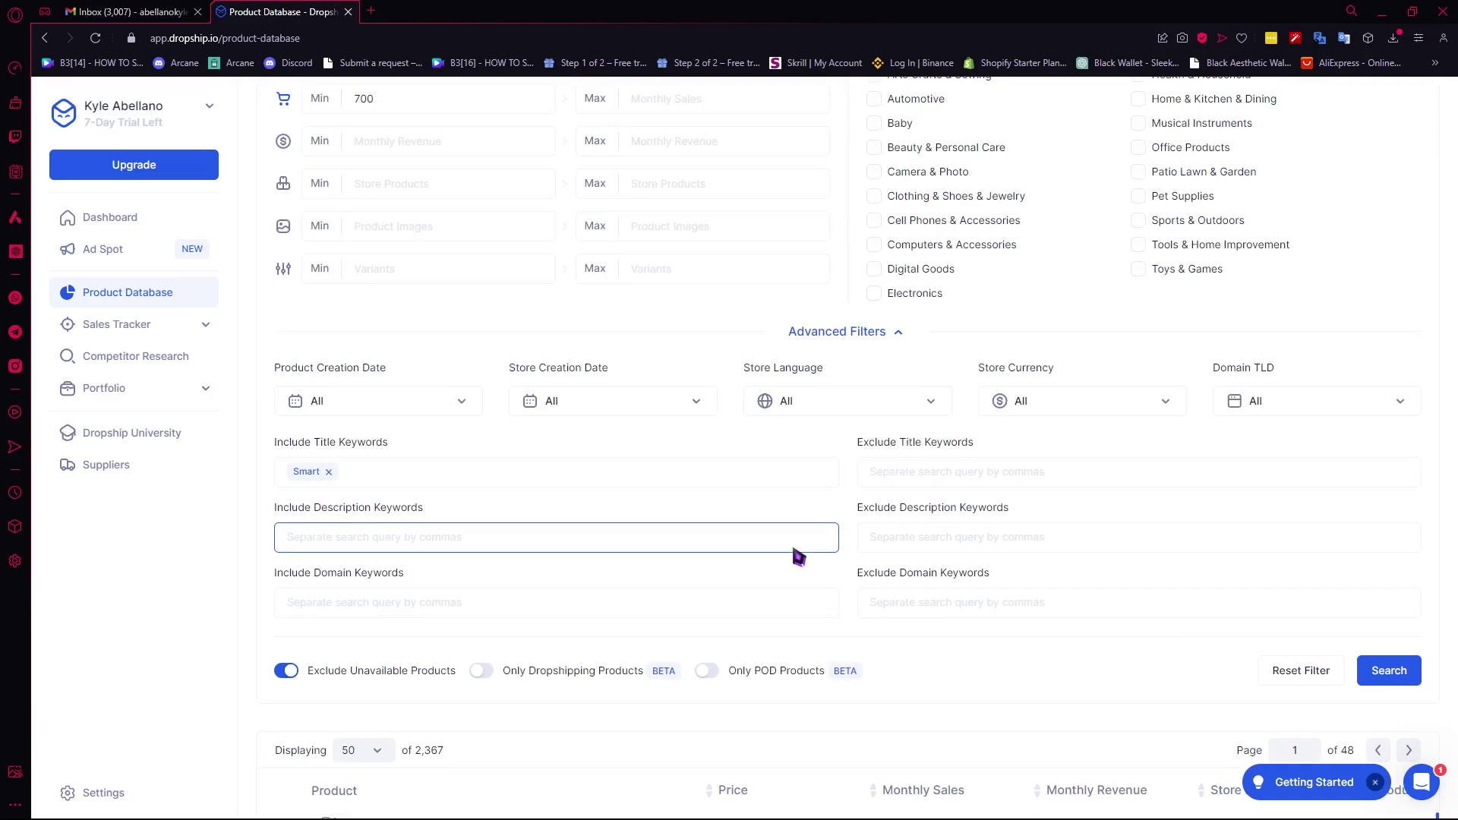
Enable Only Dropshipping Products and run the product search with the chosen filters
scroll(805, 273, "up", 3)
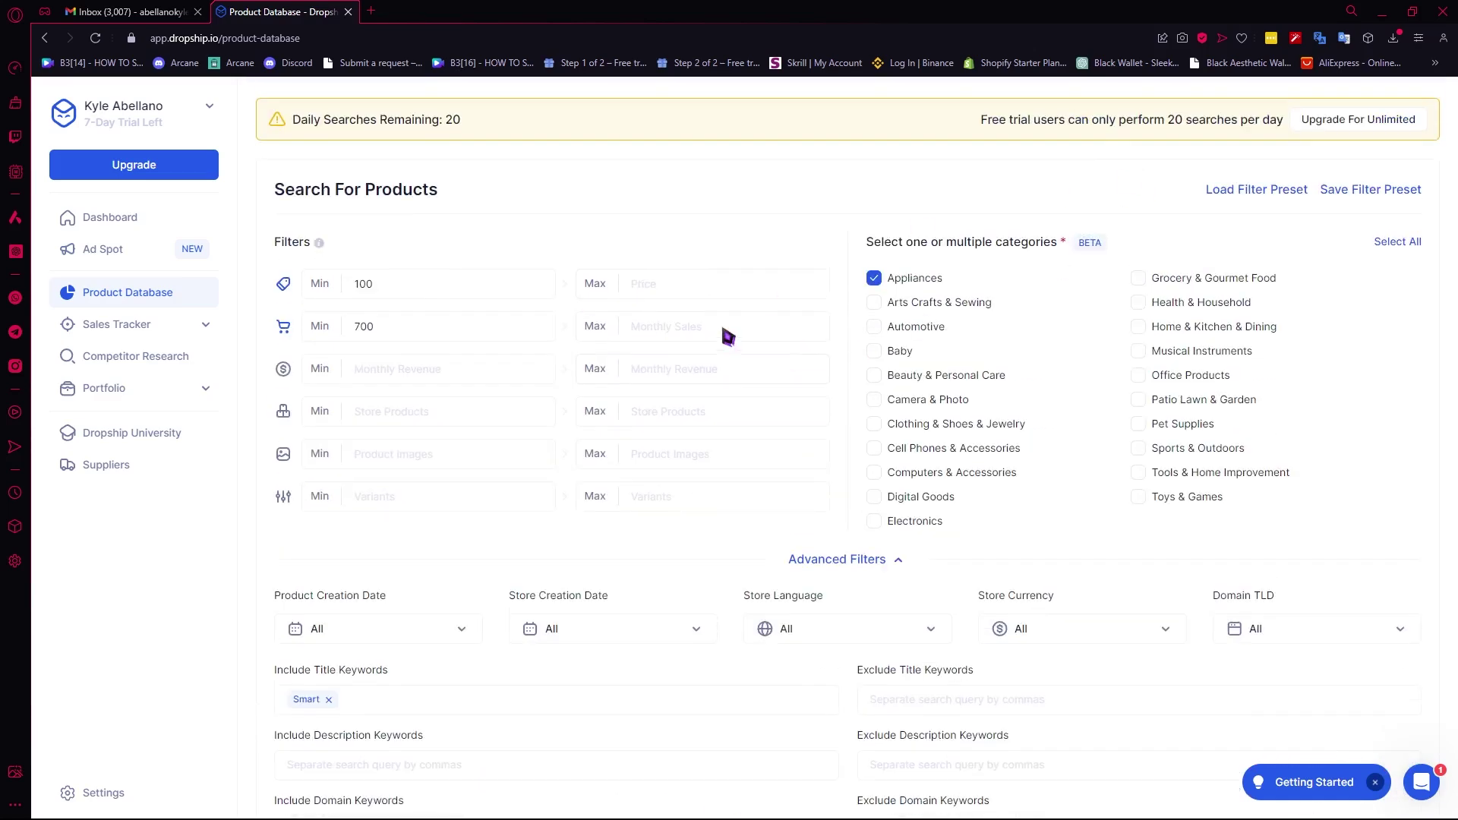
scroll(904, 562, "down", 3)
scroll(765, 536, "down", 1)
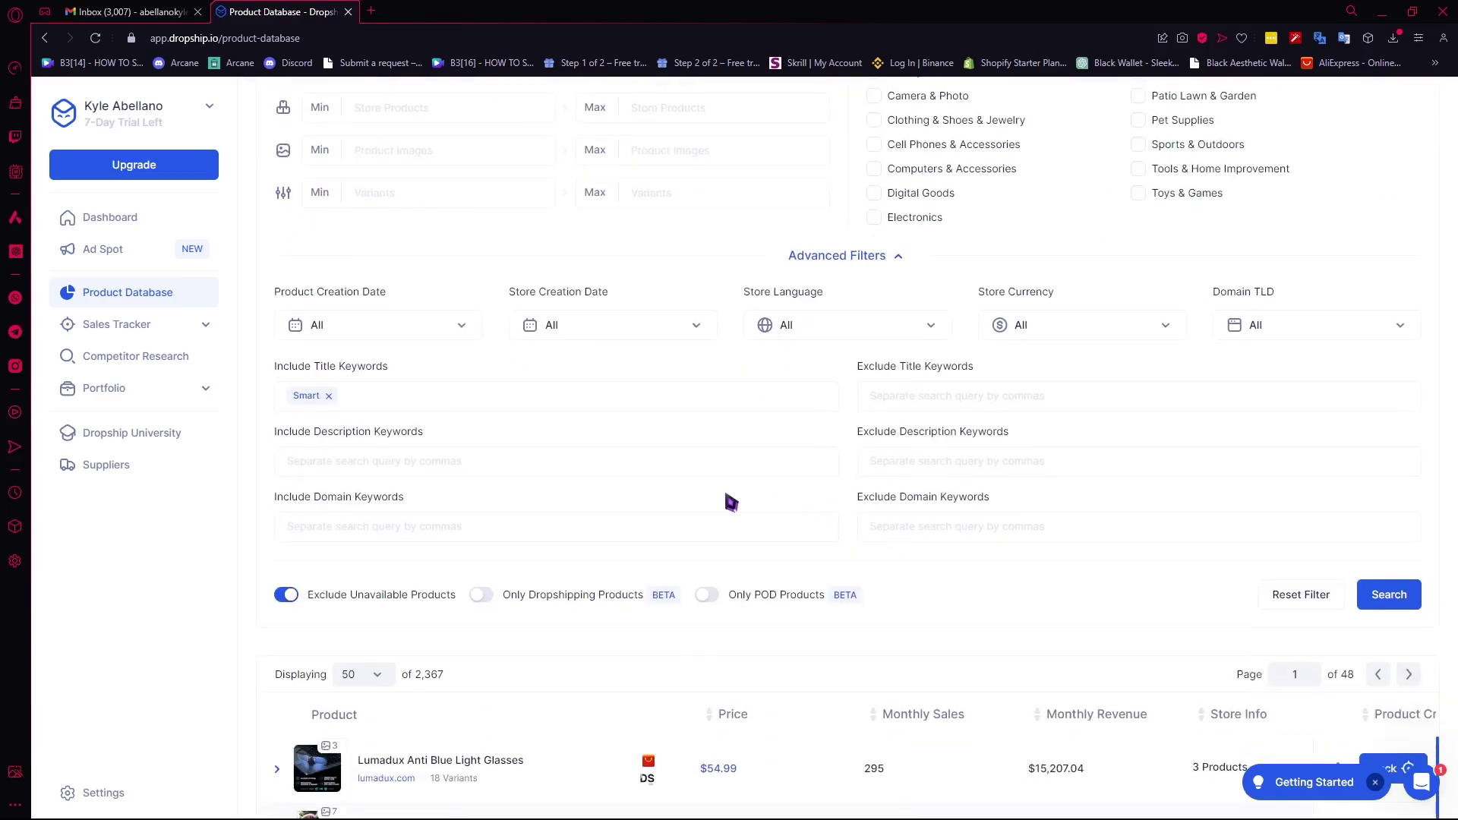
scroll(569, 508, "down", 1)
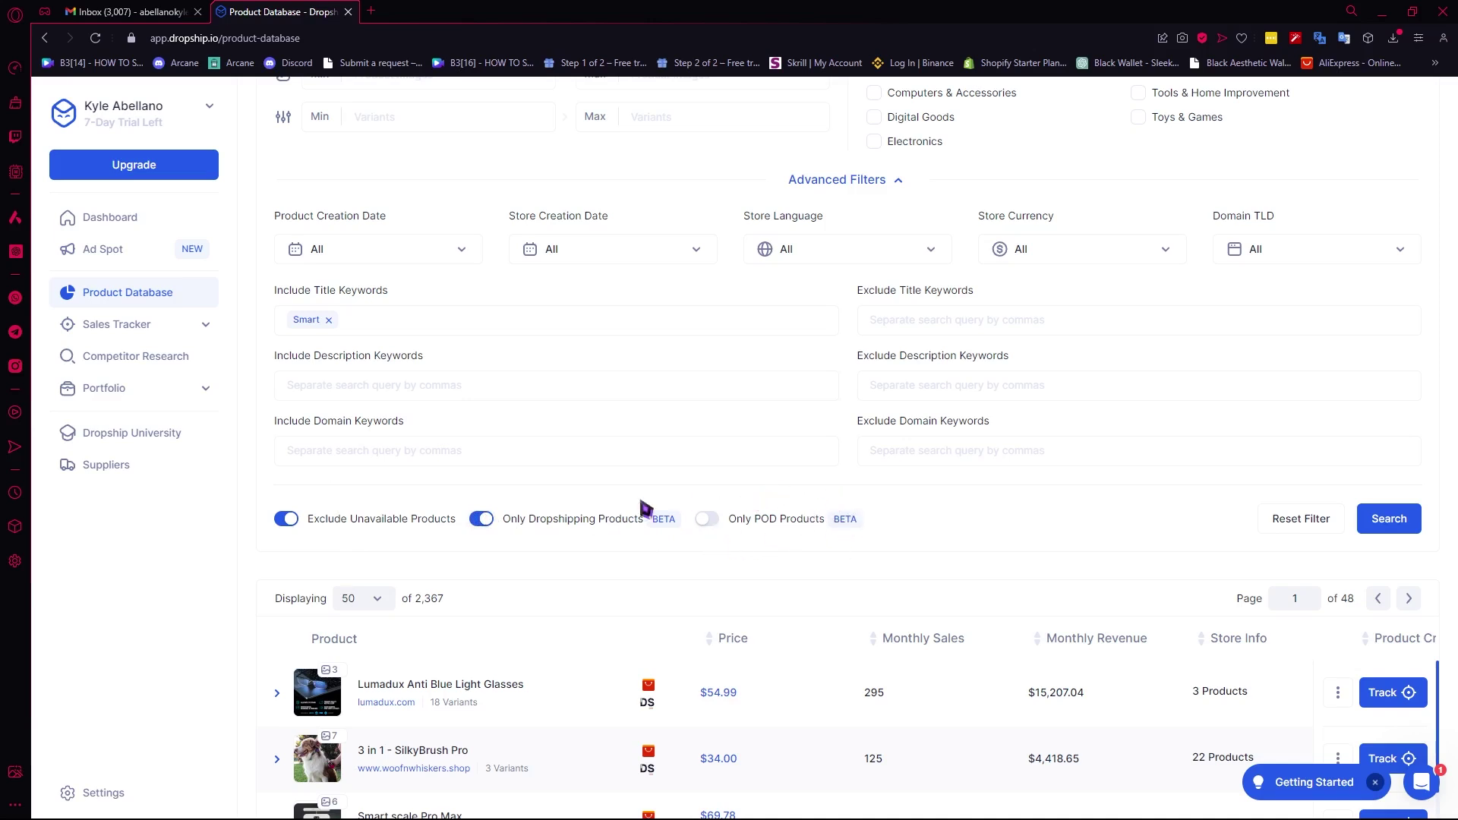
left_click(481, 519)
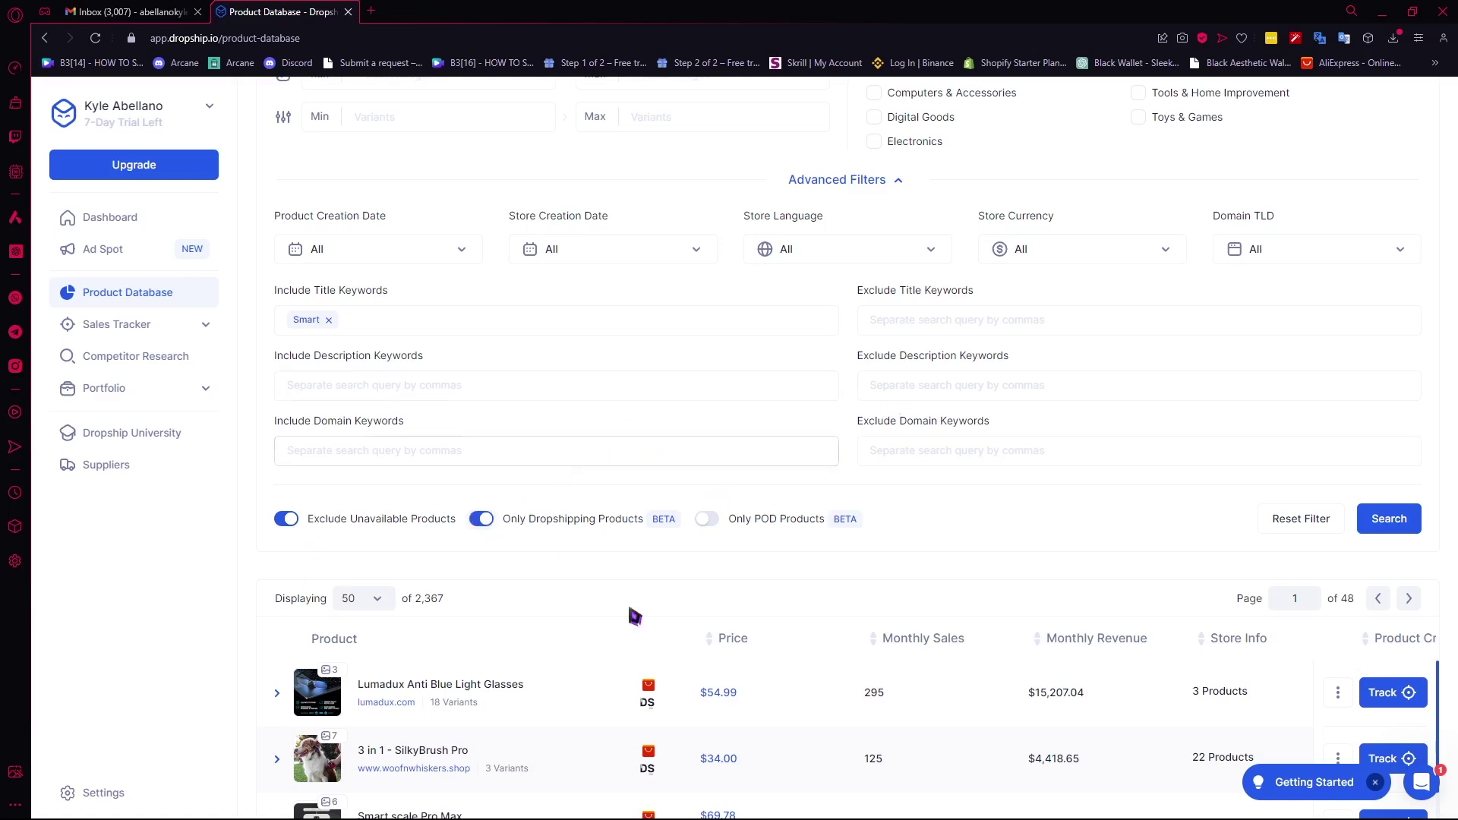
scroll(996, 498, "down", 4)
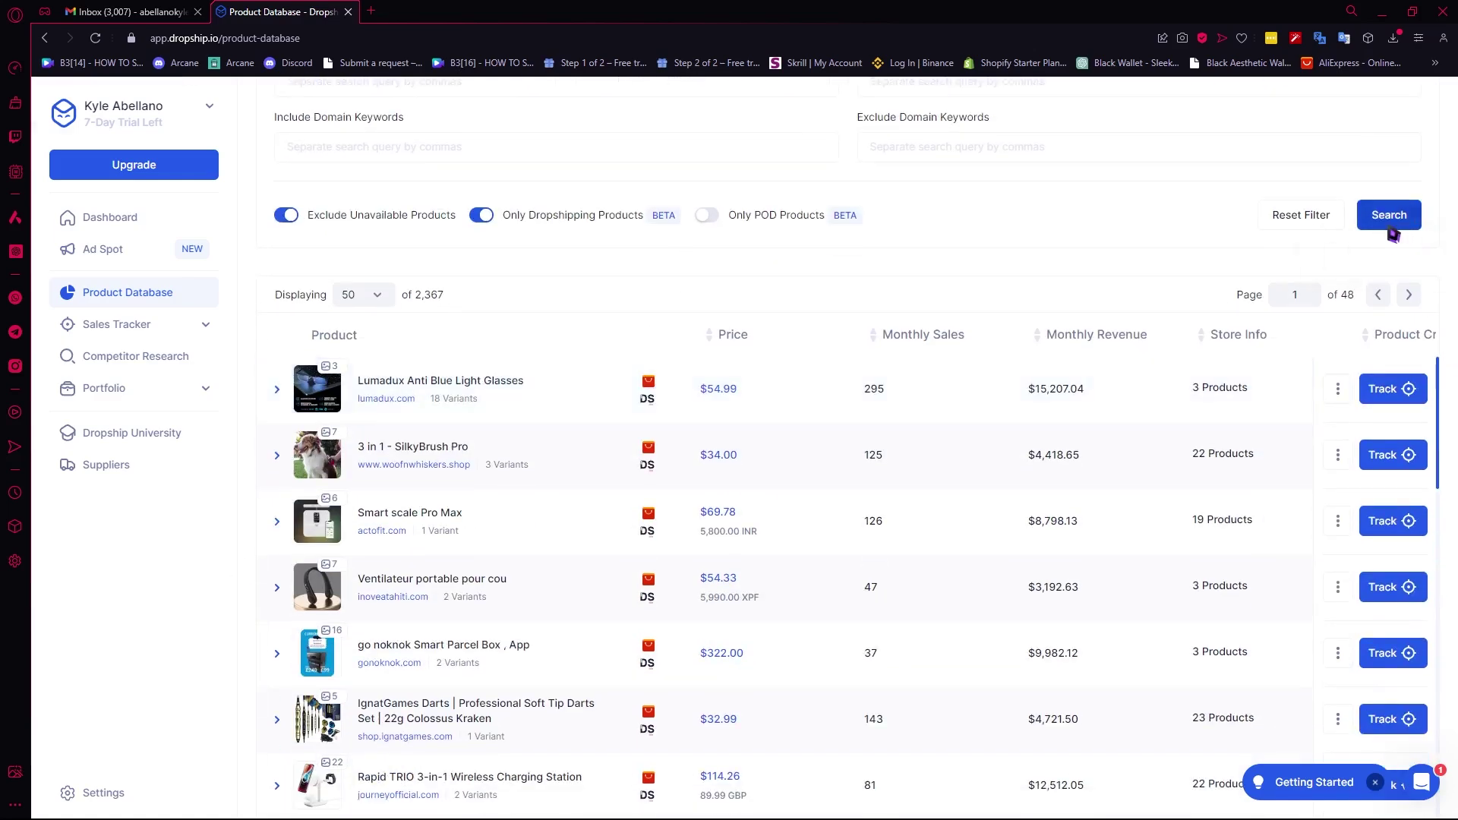
left_click(1390, 227)
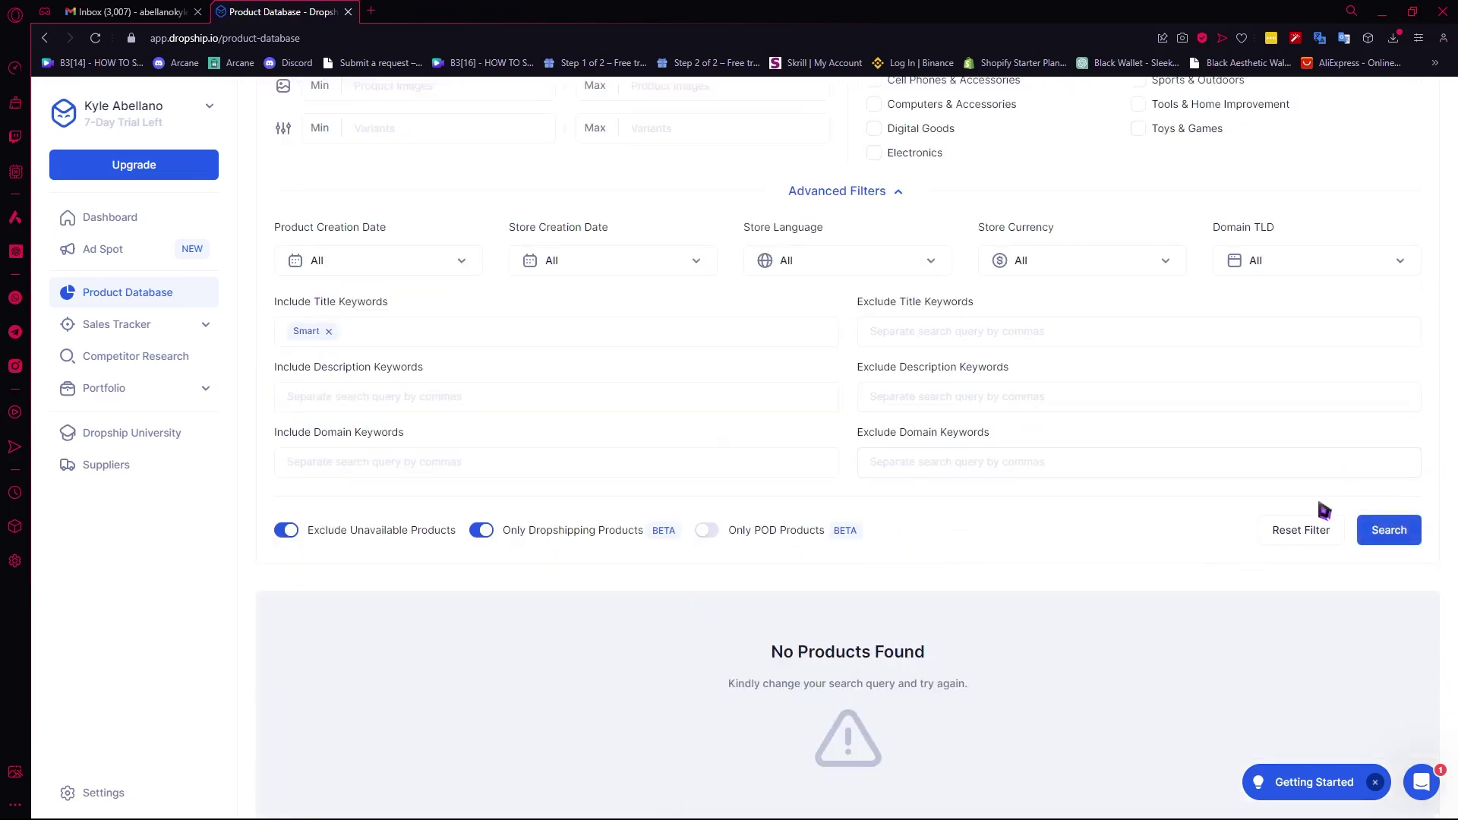
Turn off Only Dropshipping Products and run the product search again
left_click(1392, 534)
left_click(483, 531)
left_click(1387, 531)
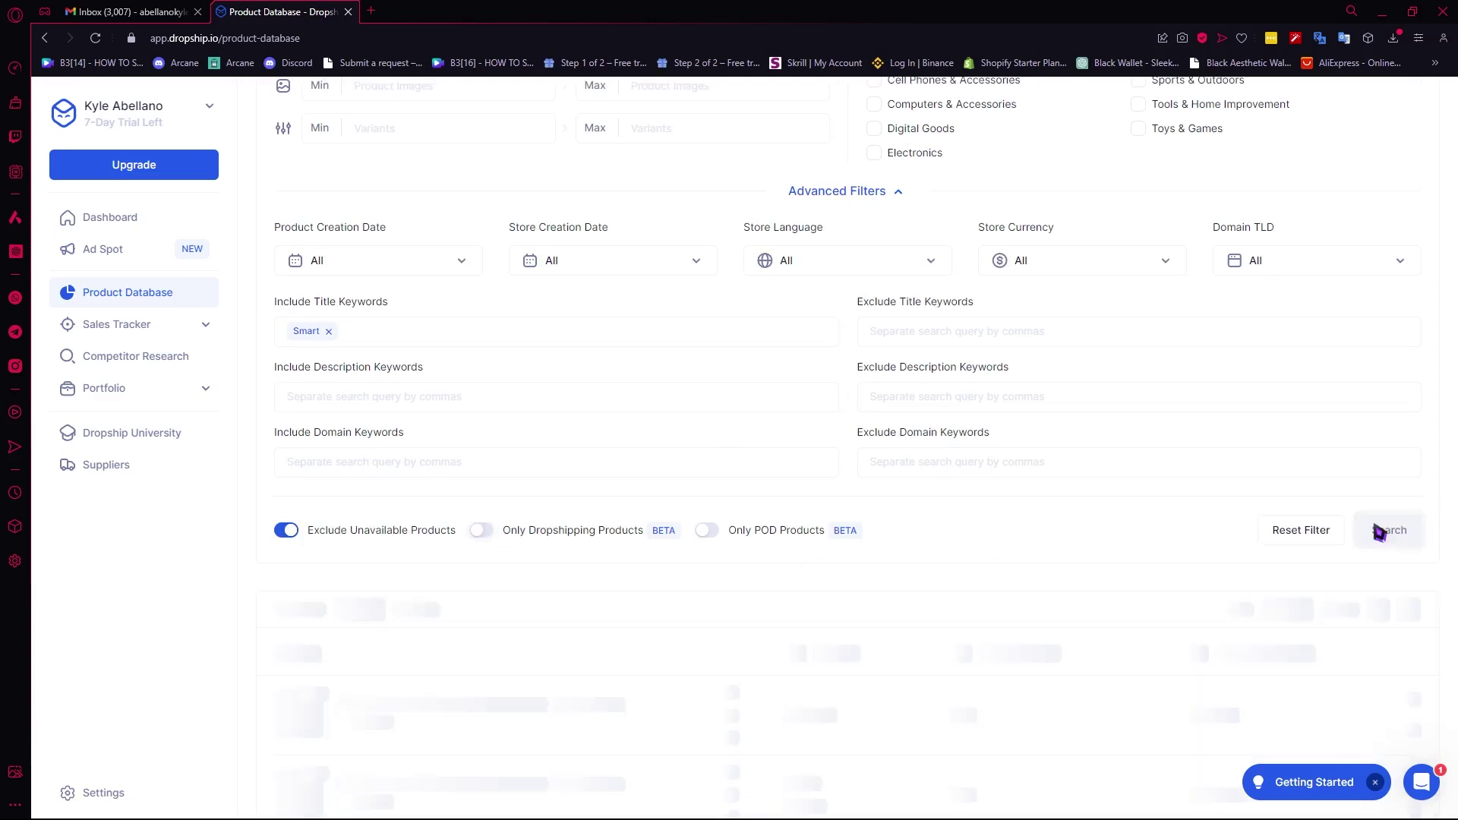
scroll(950, 689, "down", 2)
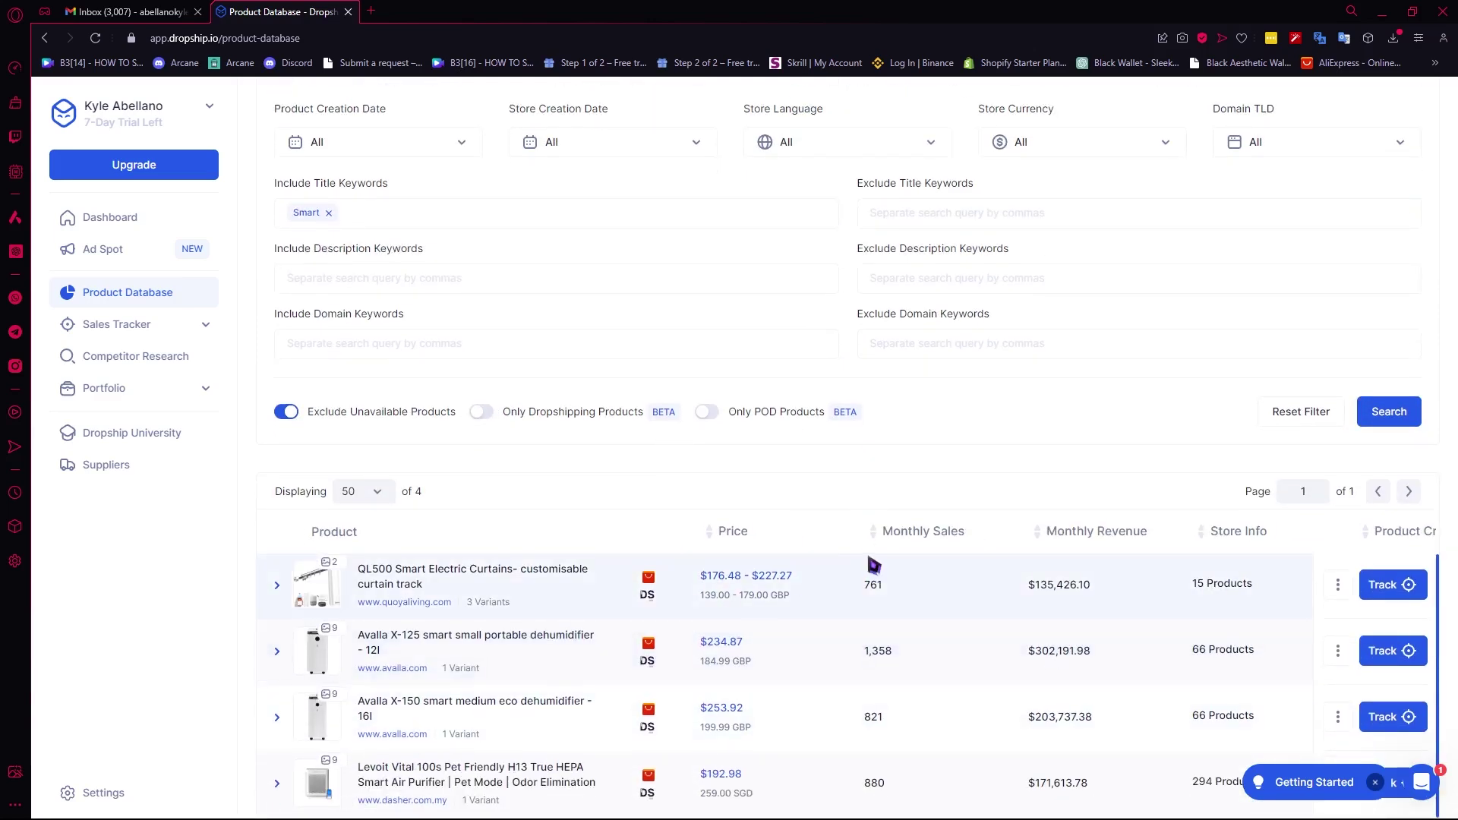
scroll(635, 531, "up", 5)
left_click(688, 527)
scroll(767, 459, "down", 5)
left_click(767, 460)
scroll(783, 543, "up", 5)
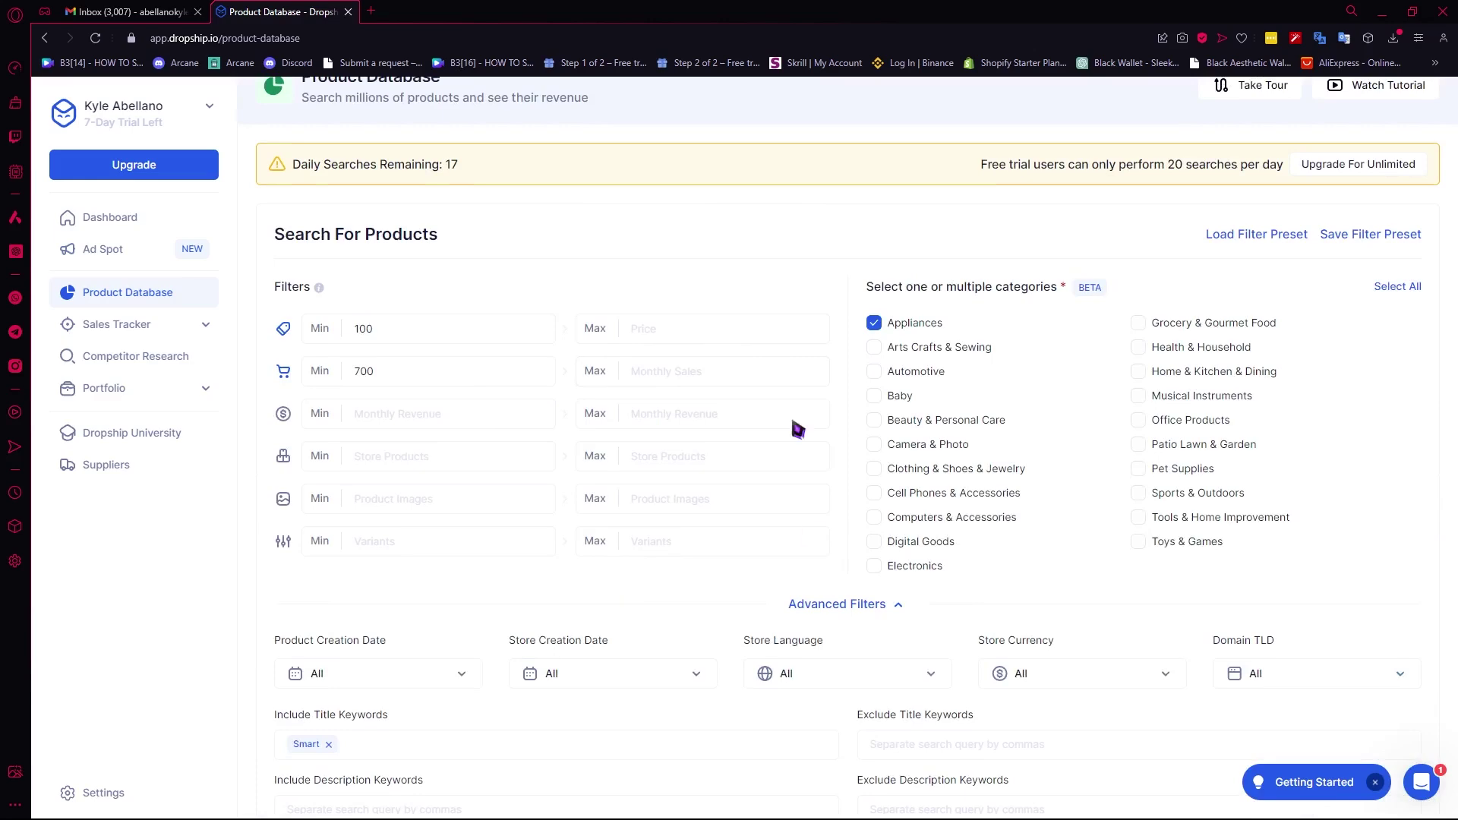
scroll(710, 592, "down", 5)
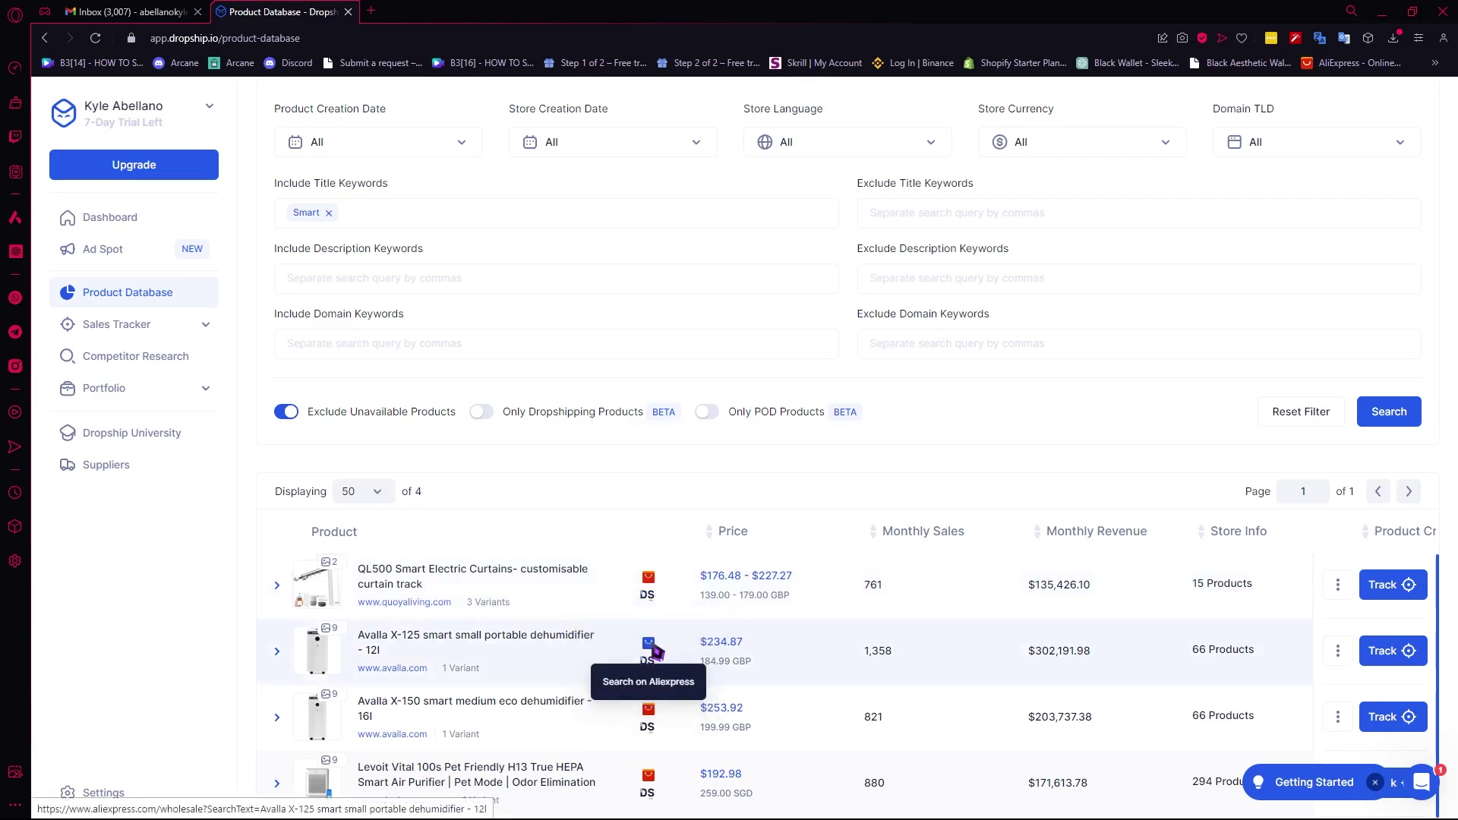
Search AliExpress for the Avalla X-125 smart small portable dehumidifier and compare the matches with the Product Database listing
left_click(650, 645)
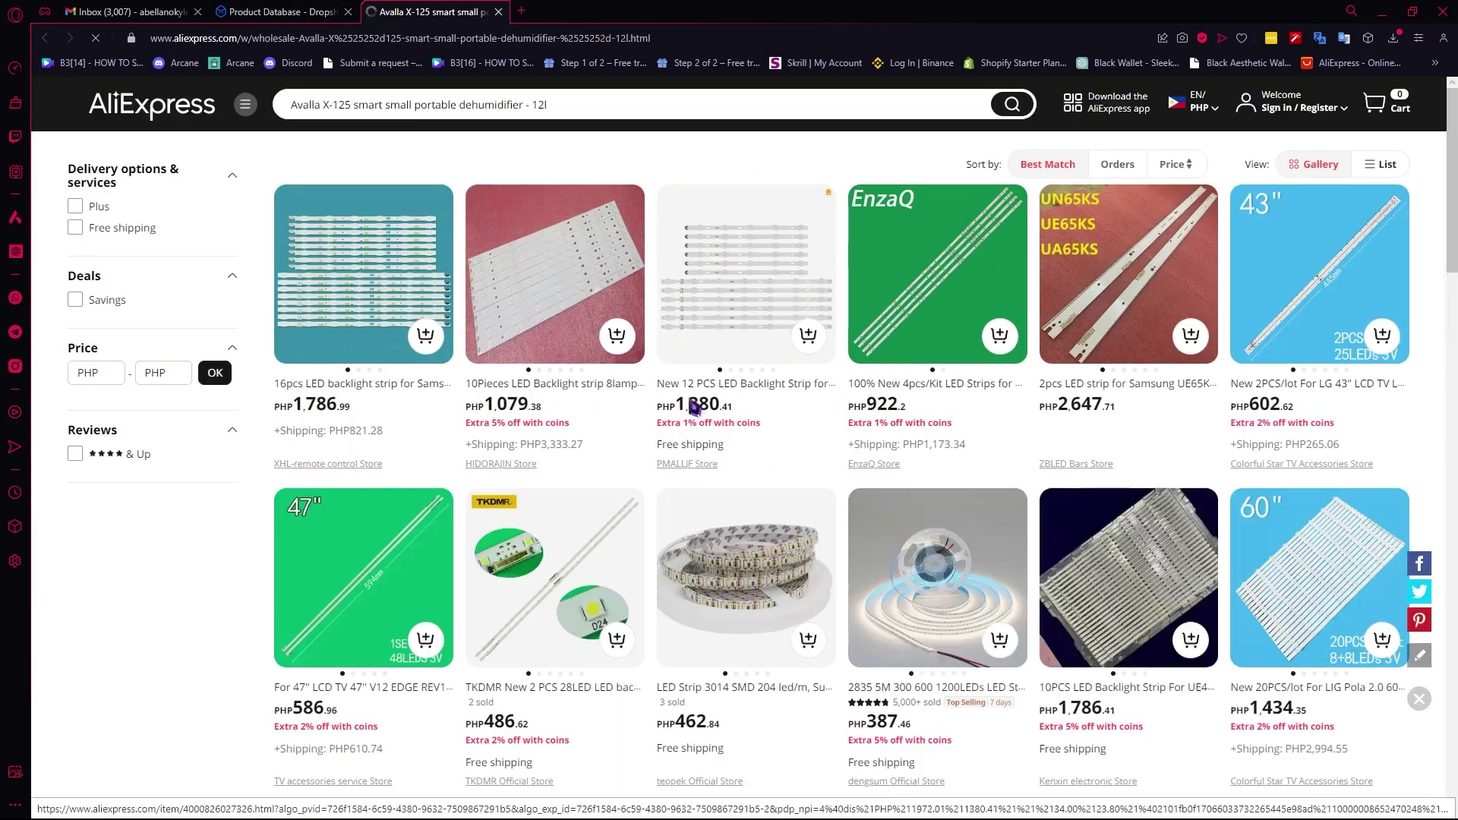
left_click(292, 11)
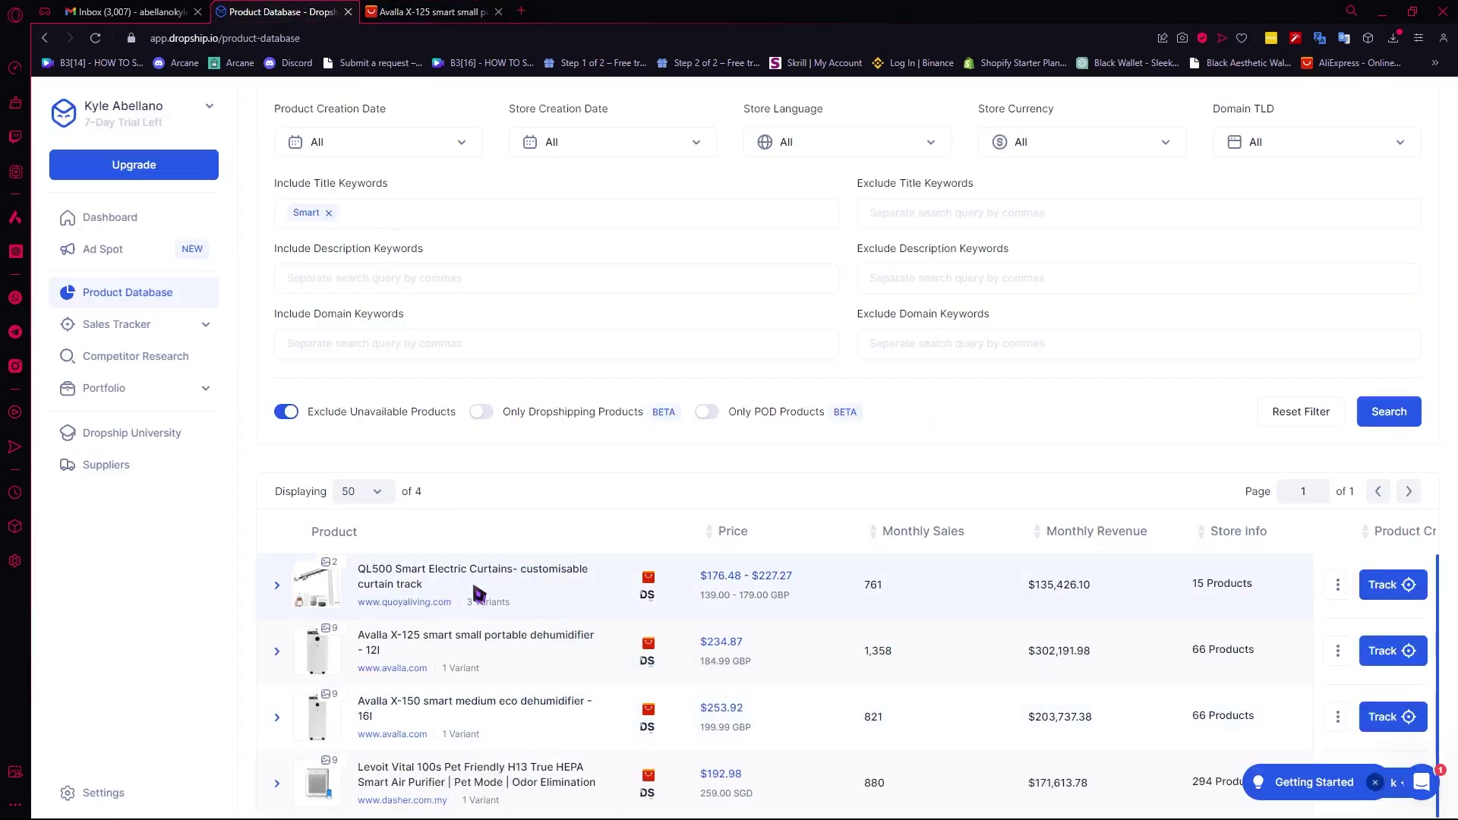
left_click(416, 9)
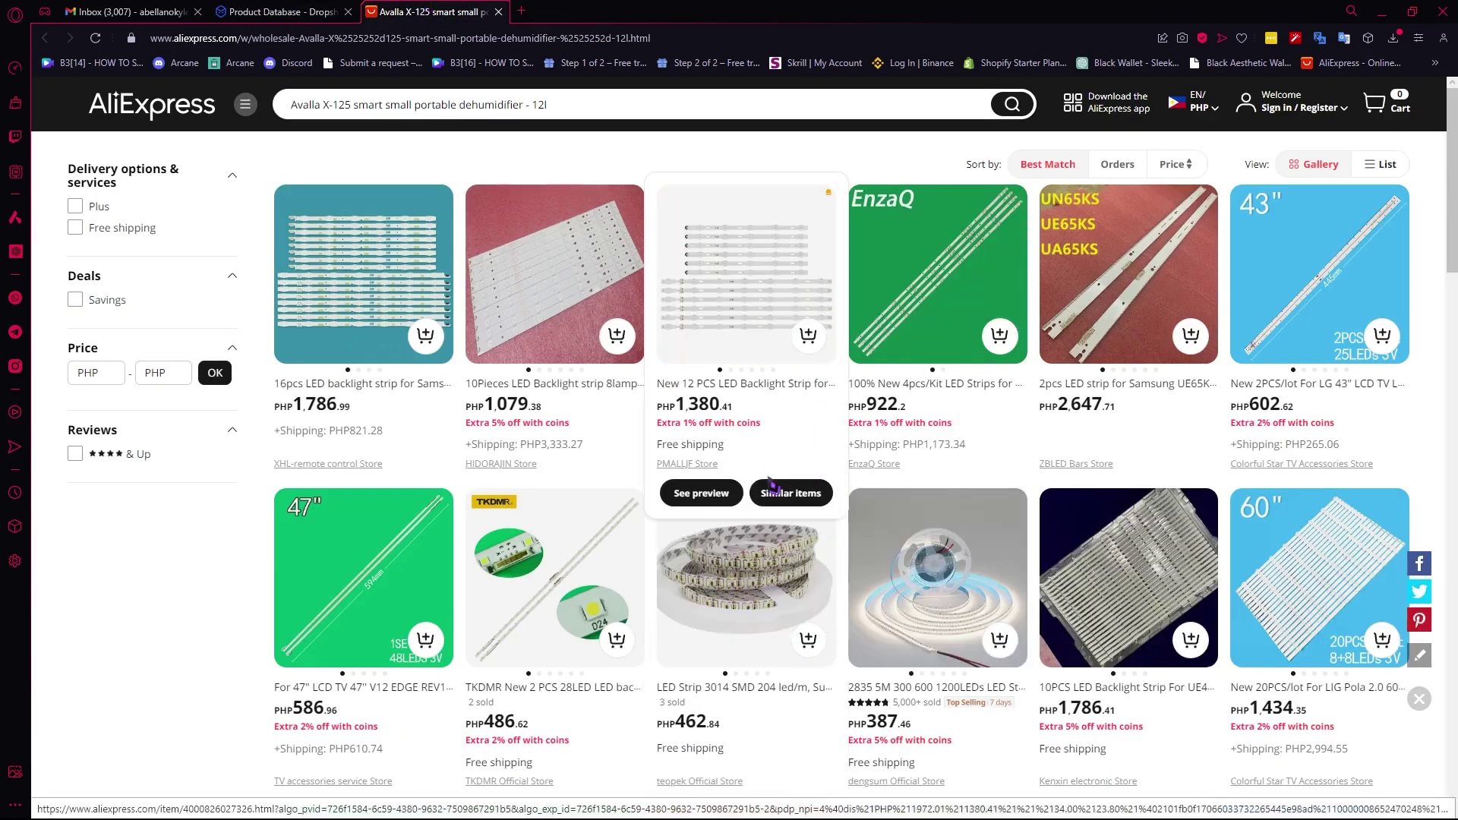
scroll(727, 452, "down", 4)
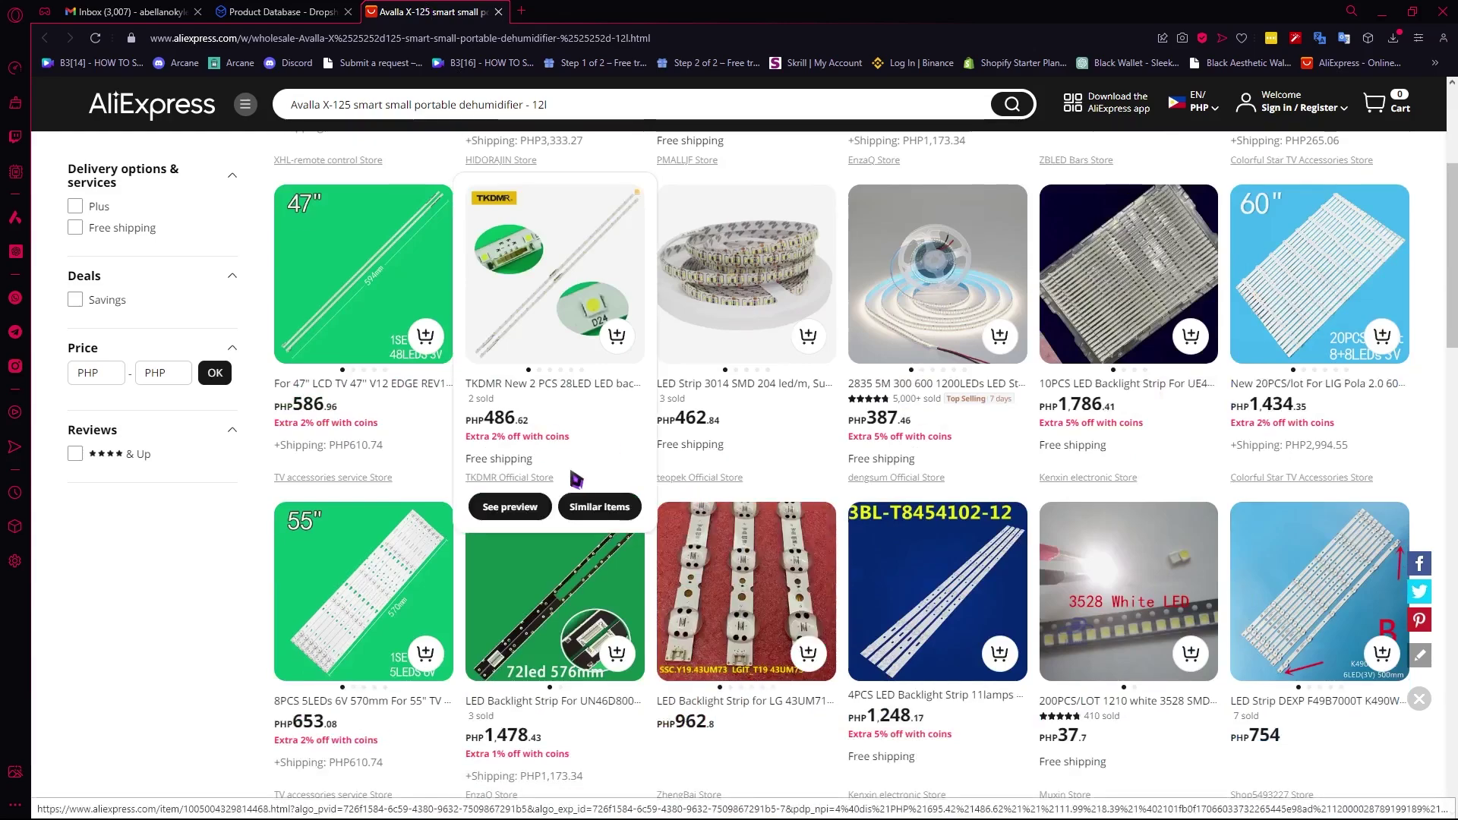
left_click(334, 10)
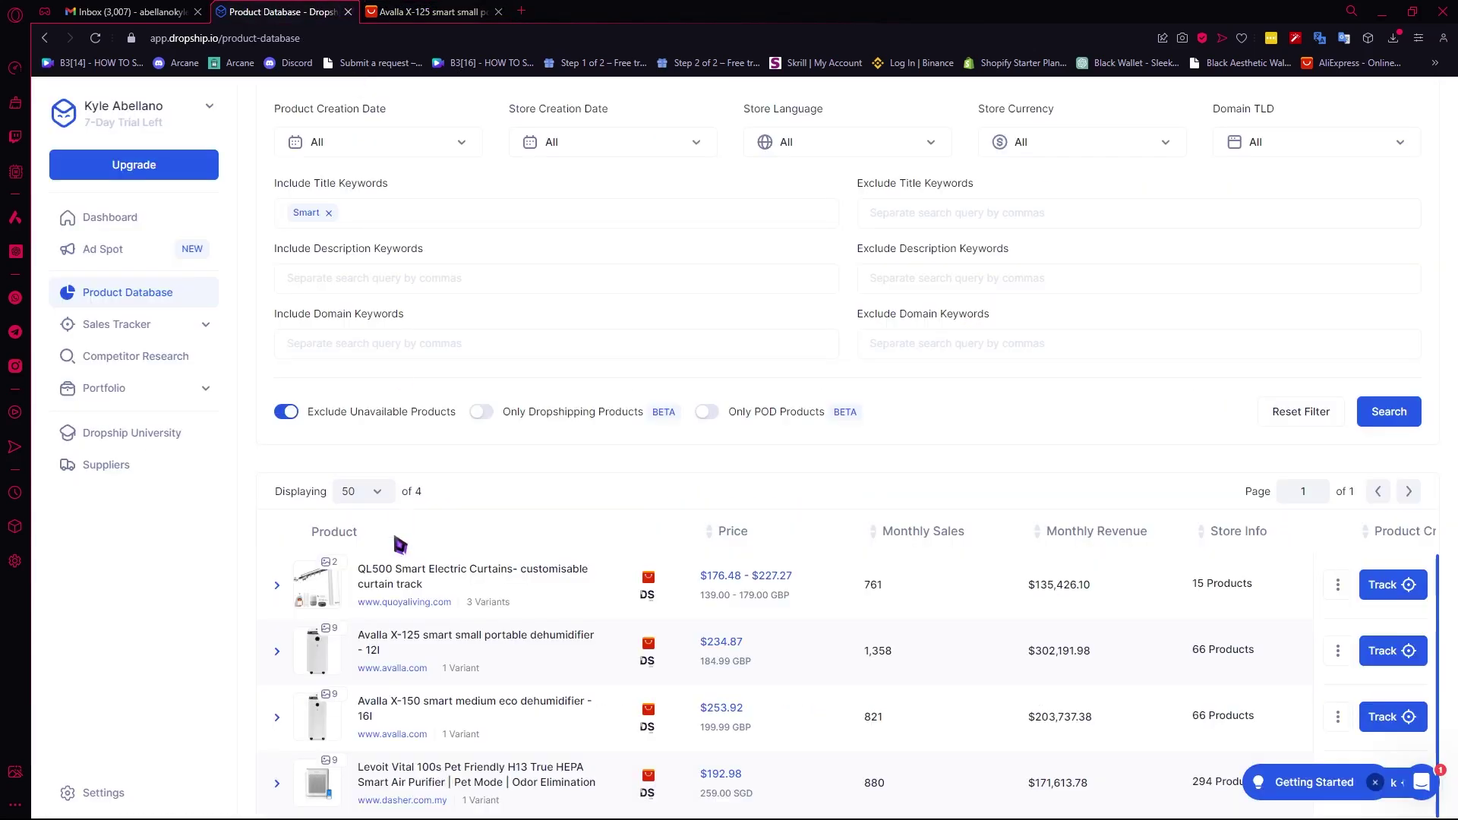
left_click(410, 11)
scroll(566, 334, "up", 4)
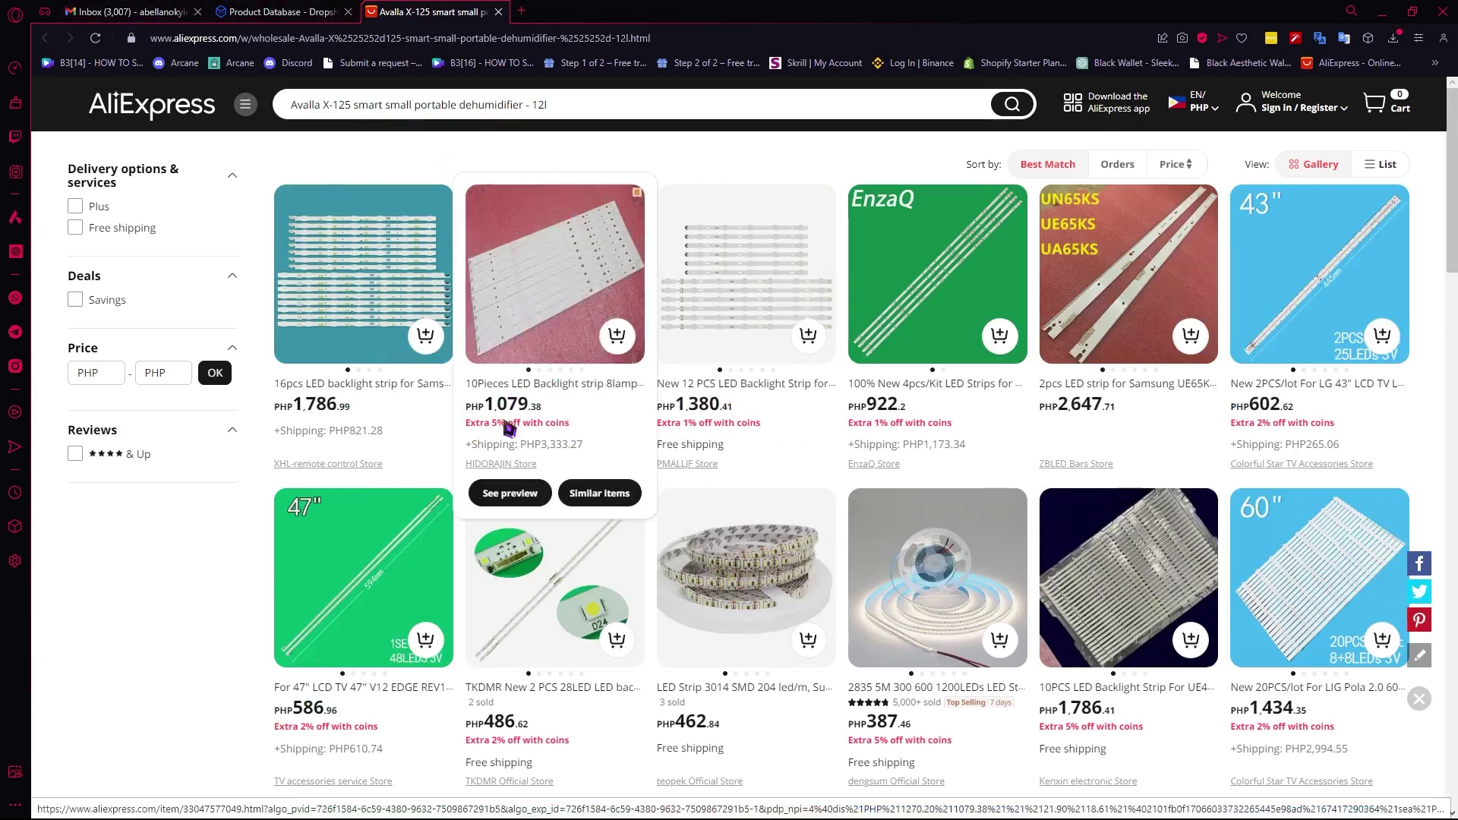
Return to the Product Database and view the AutoDS store connection dialog for the Avalla X-125 dehumidifier without connecting
left_click(307, 11)
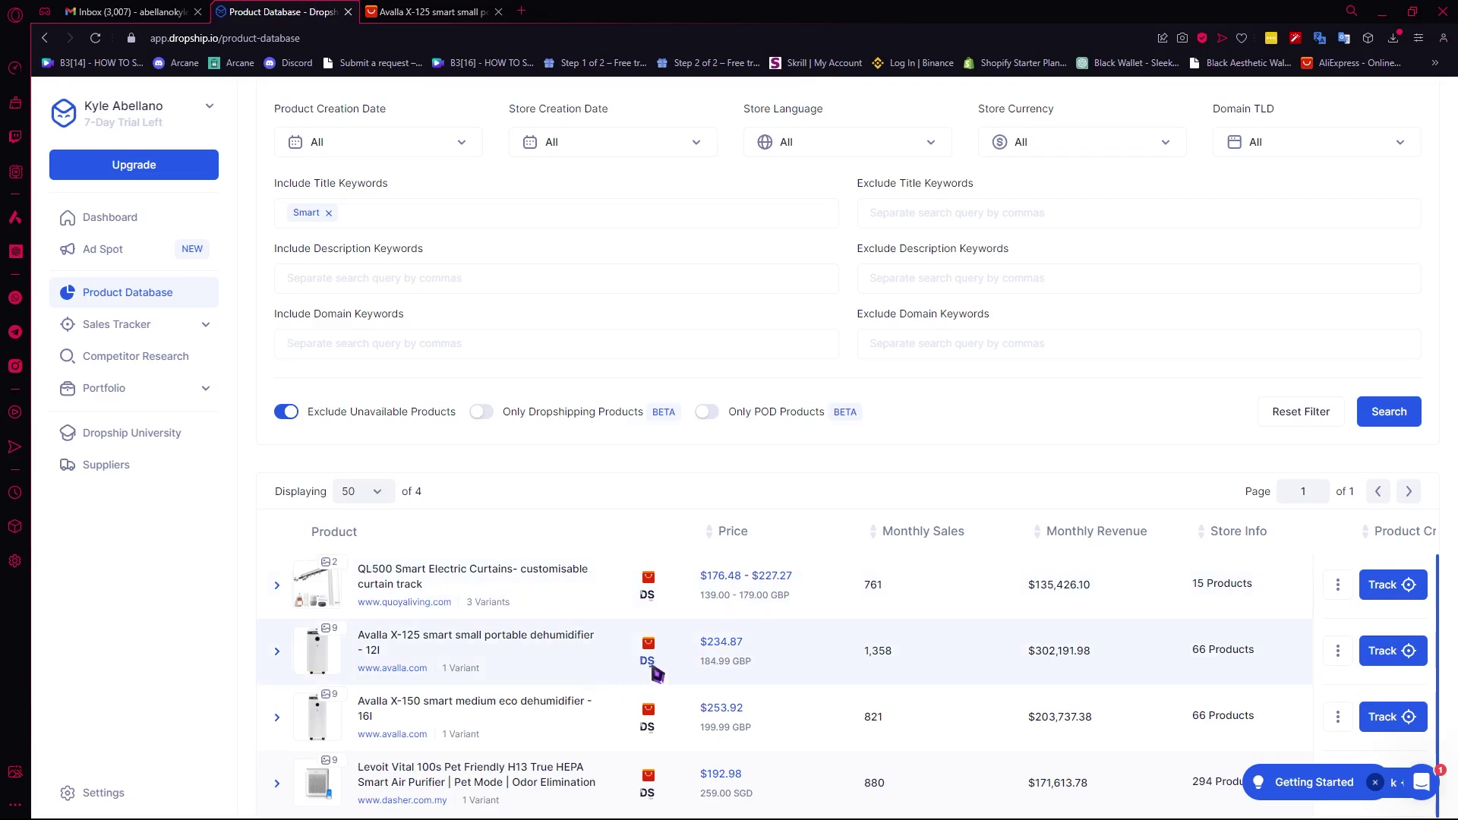
left_click(648, 662)
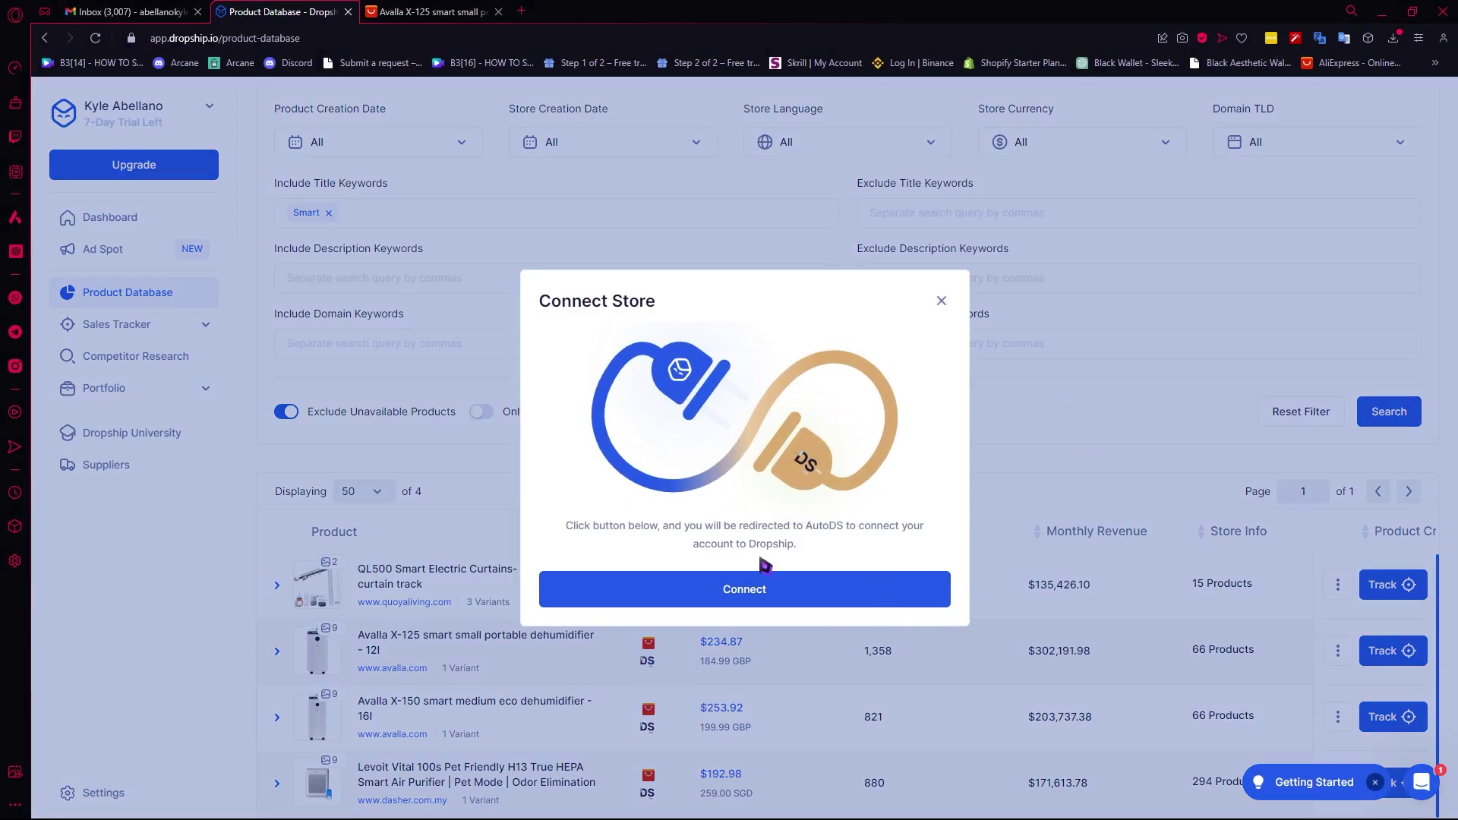
left_click(939, 303)
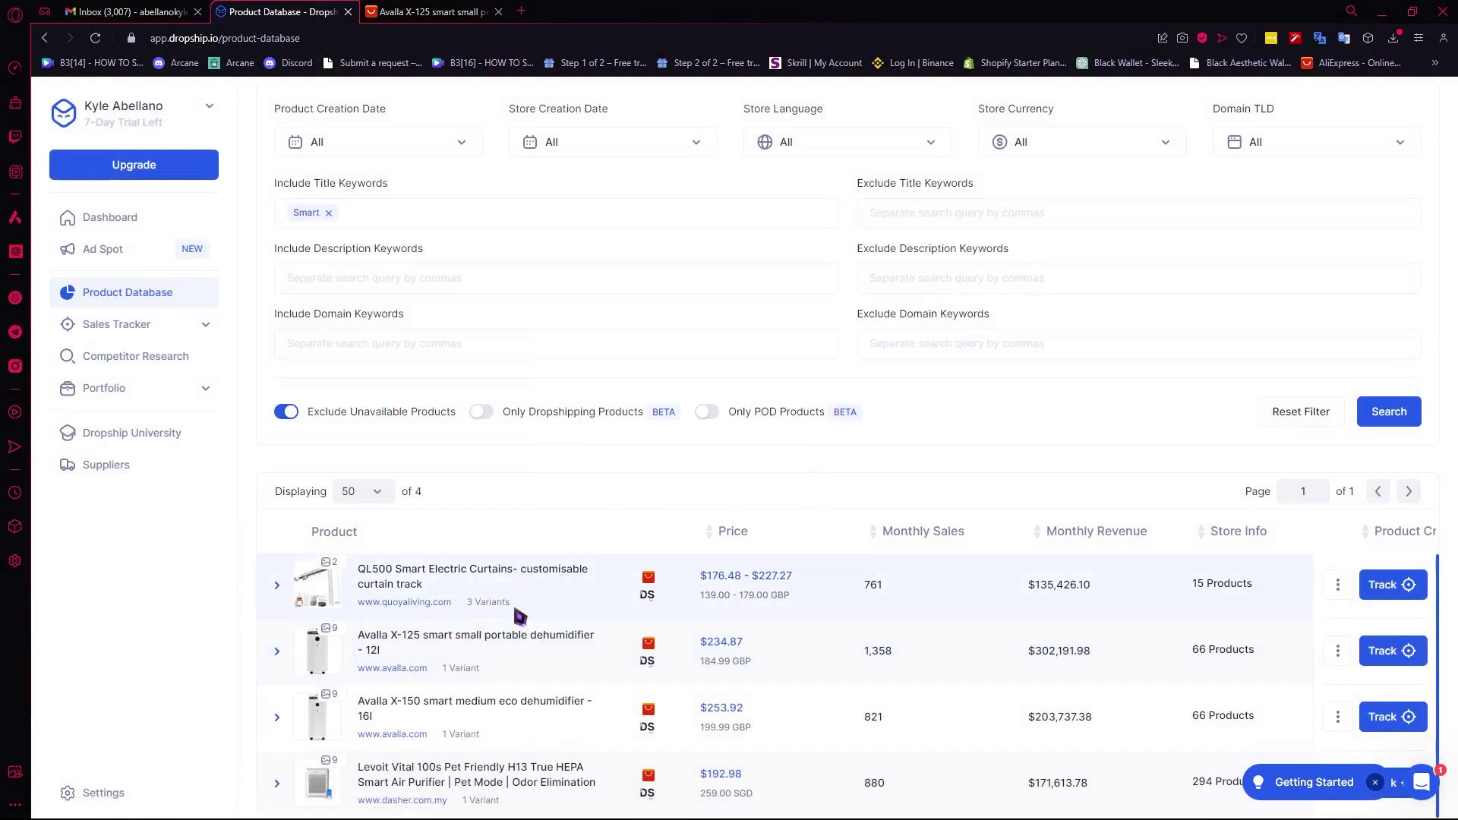
Open the QL500 Smart Electric Curtains page on the seller's store and examine its price, images and product description
left_click(417, 604)
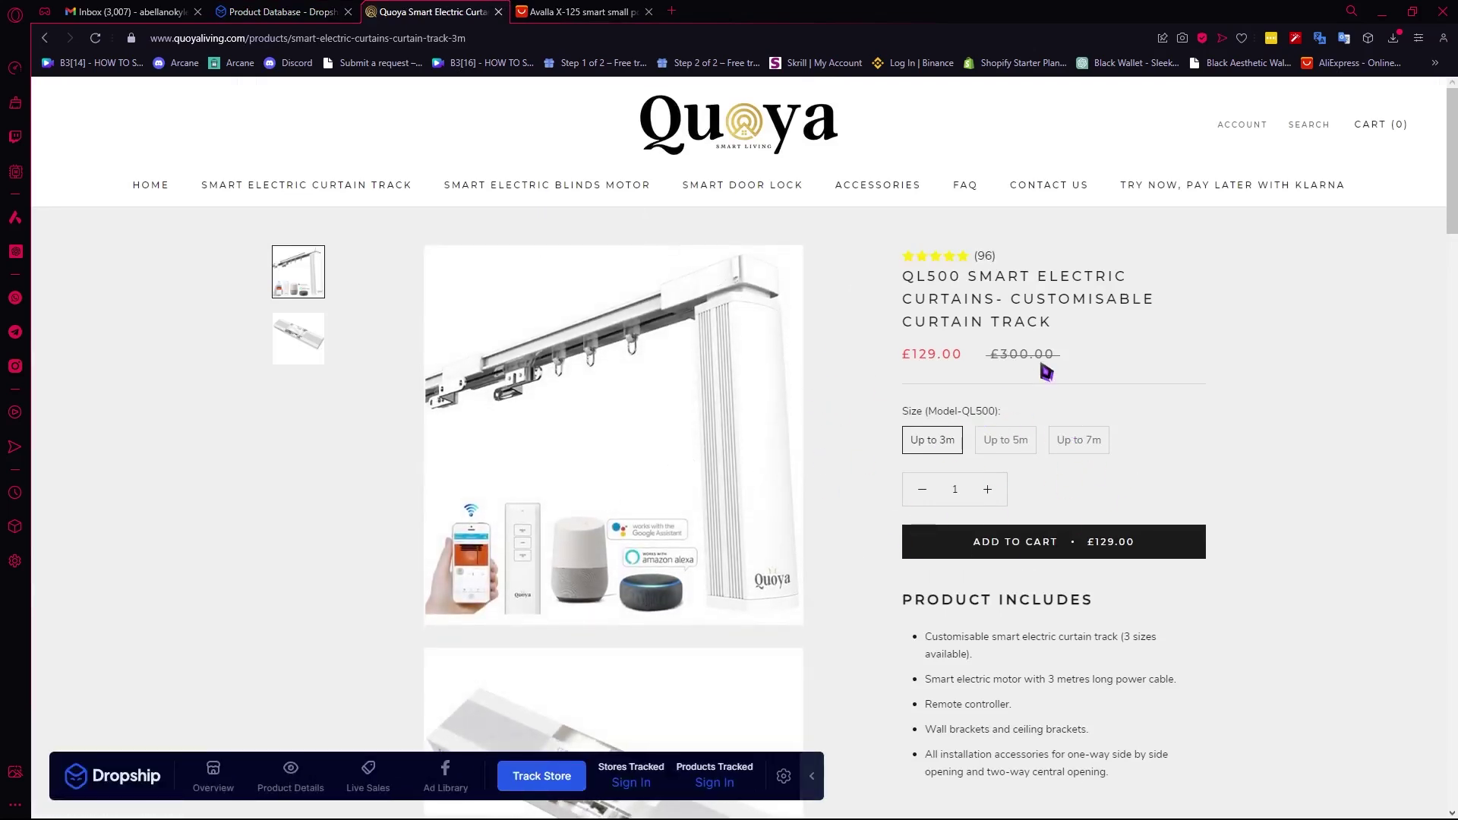
scroll(926, 470, "down", 4)
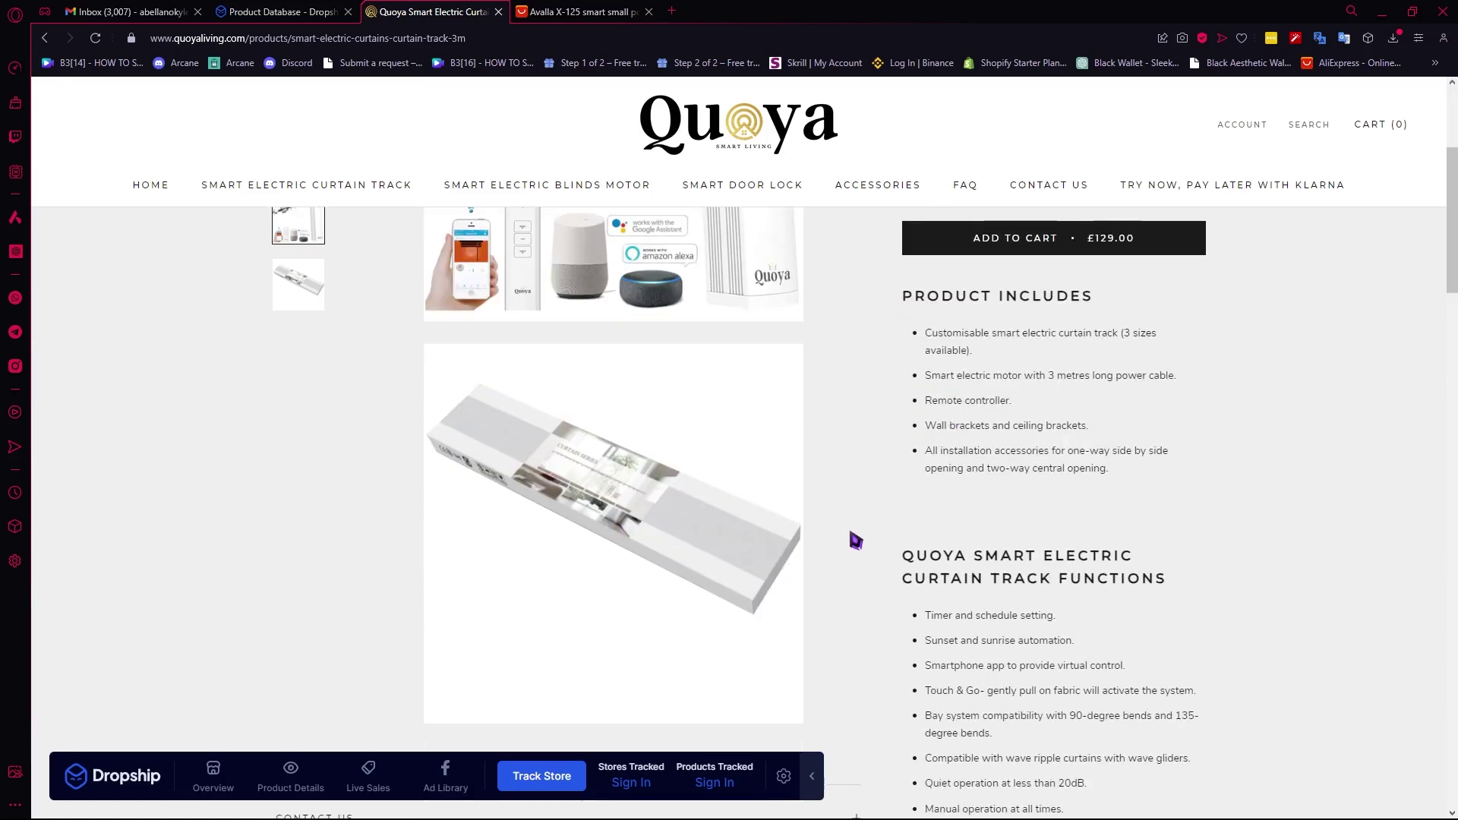
scroll(856, 541, "down", 10)
scroll(864, 544, "up", 5)
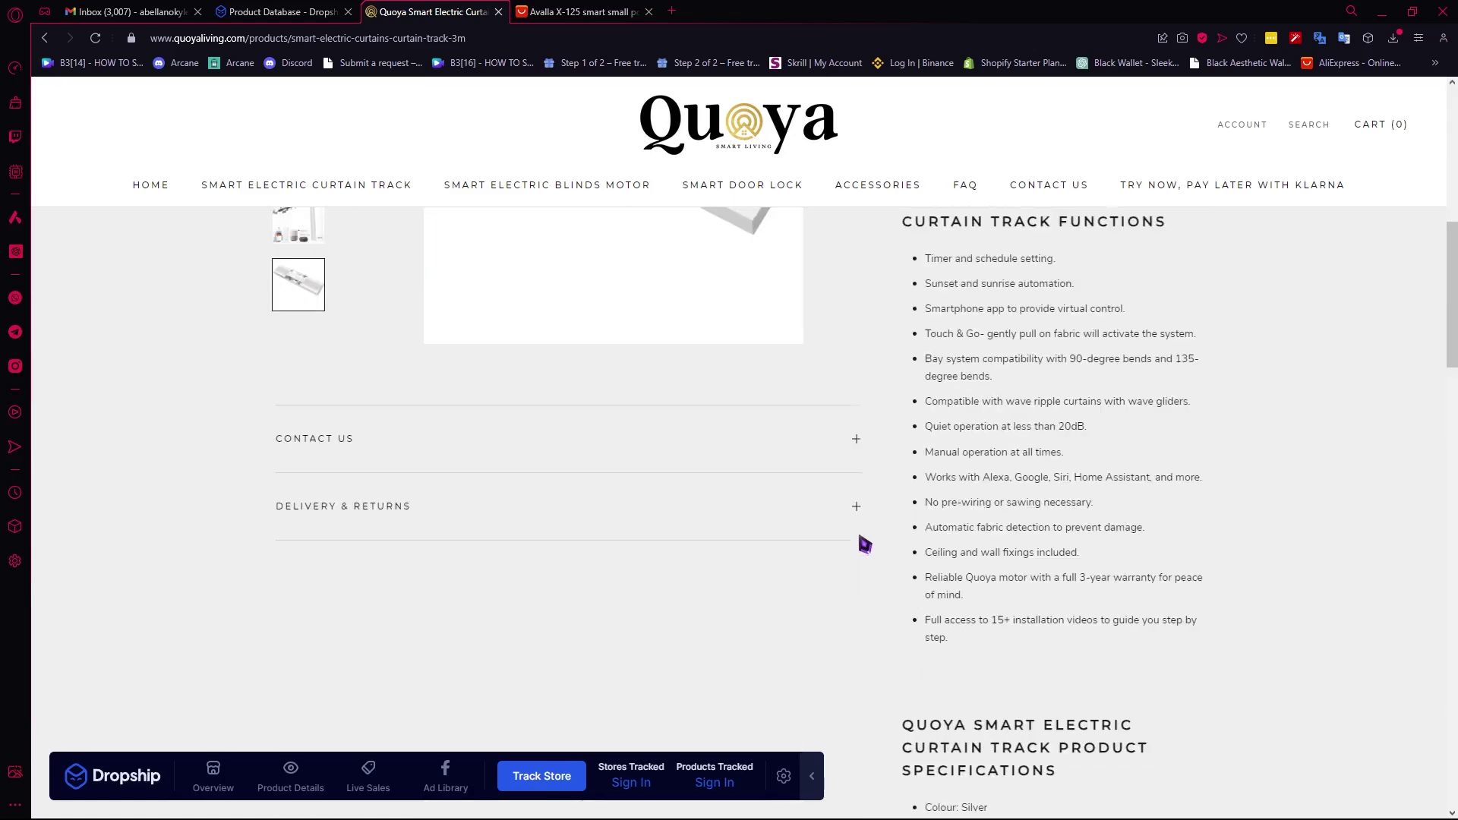
scroll(864, 545, "up", 4)
scroll(823, 540, "up", 4)
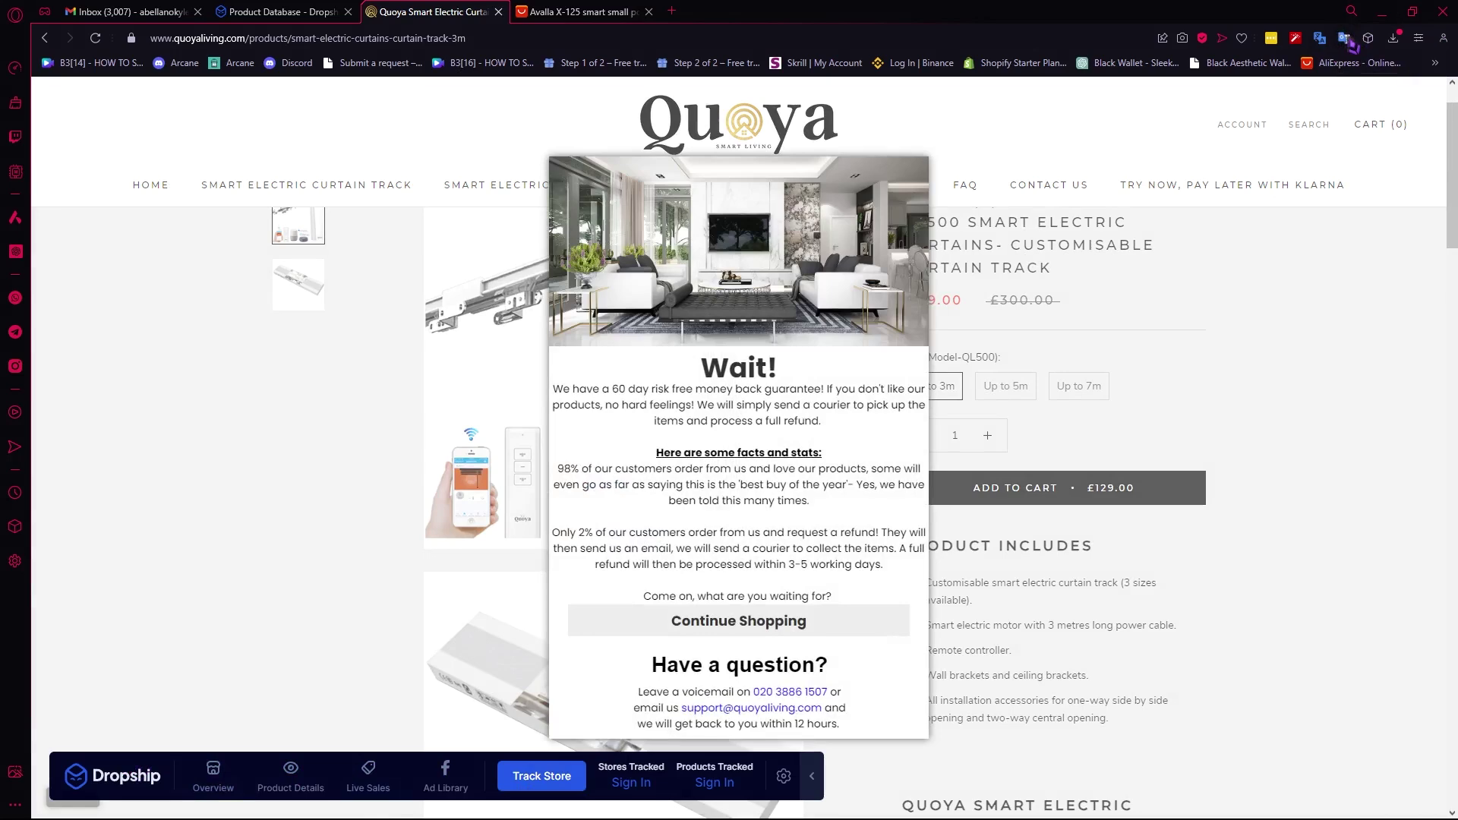
Check the browser's extension list for the Dropship extension, and dismiss the store's pop-ups
left_click(1368, 38)
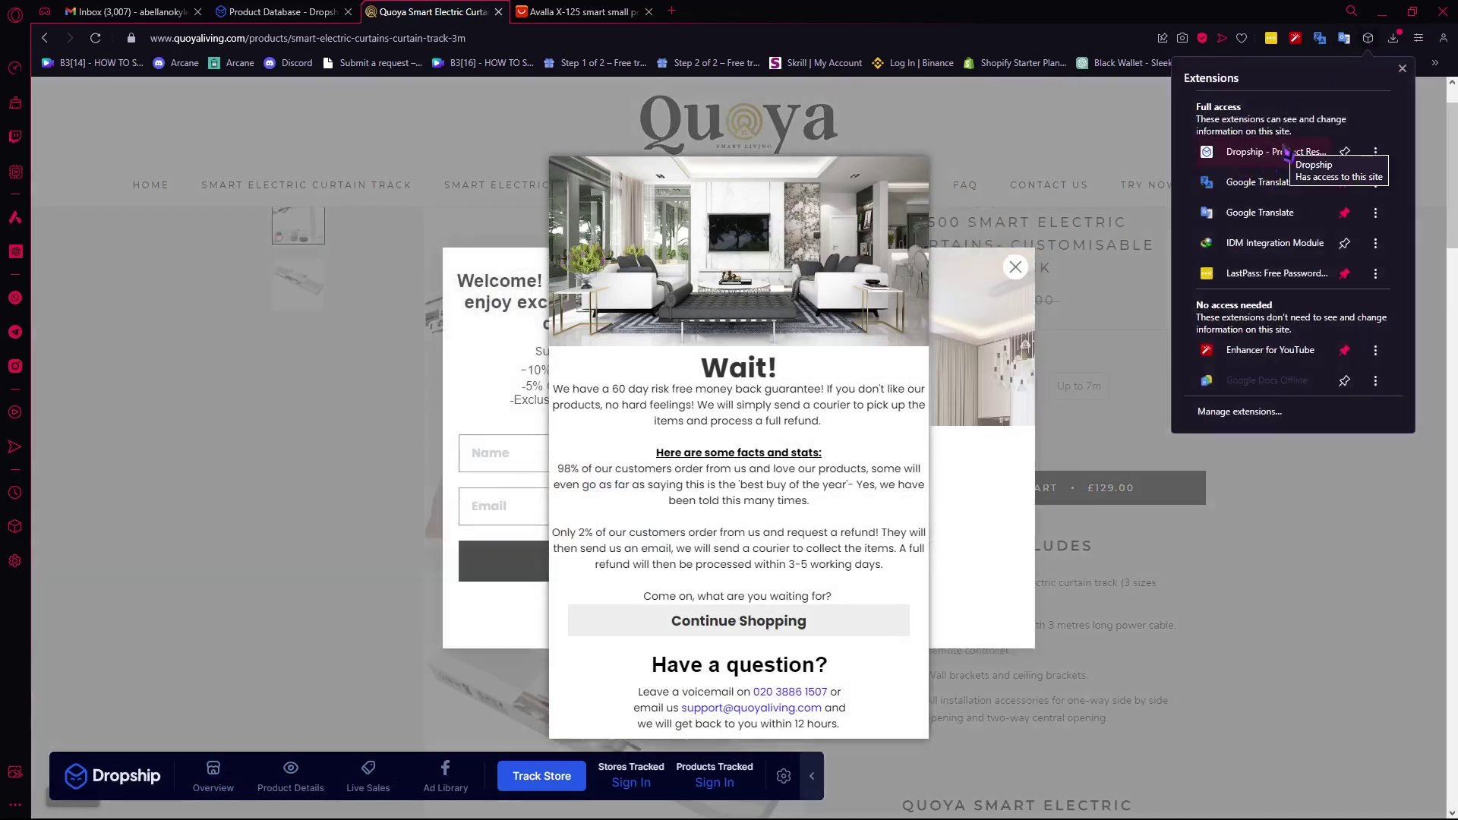
left_click(1036, 282)
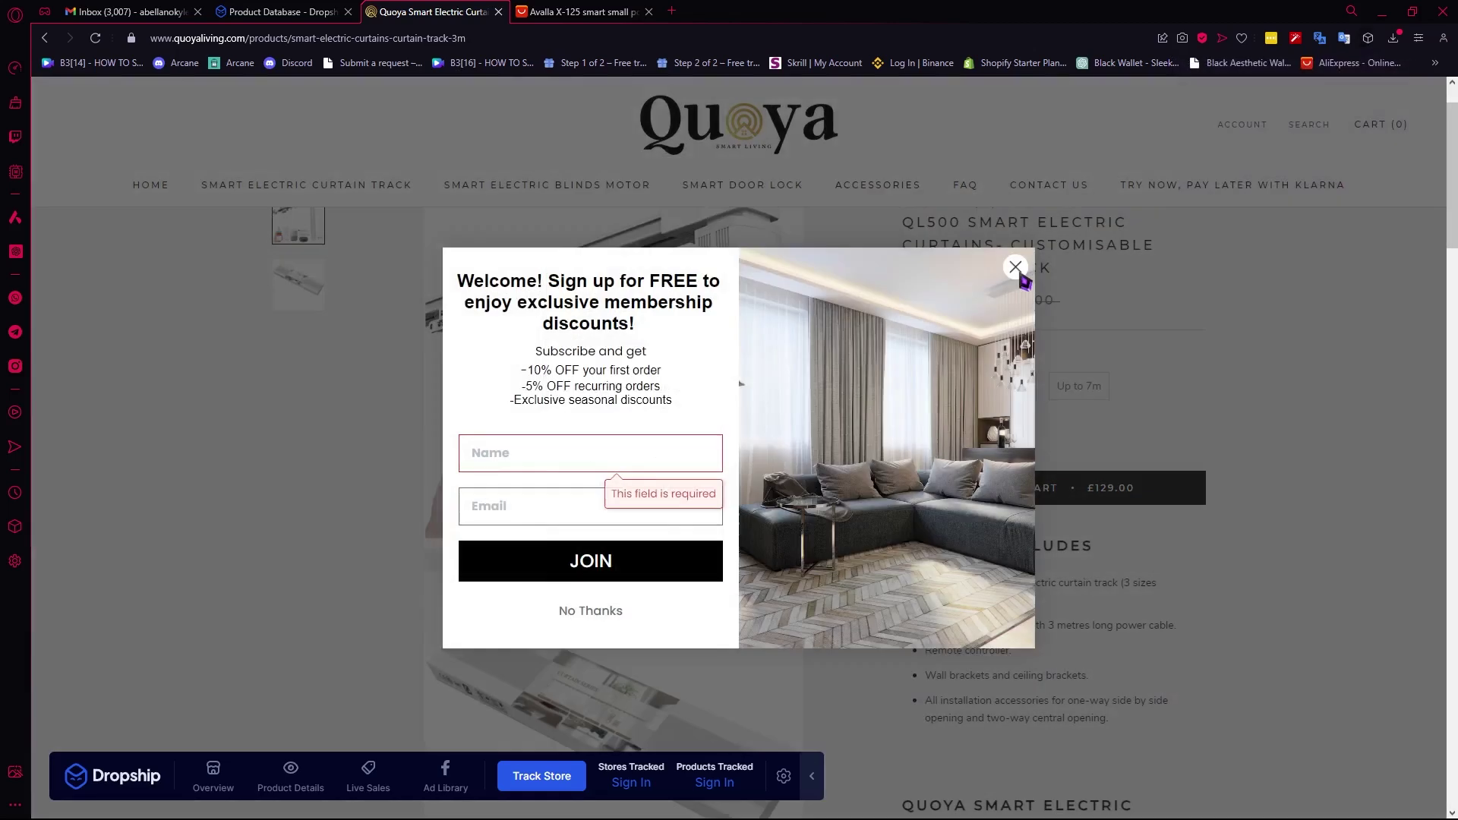
left_click(1222, 357)
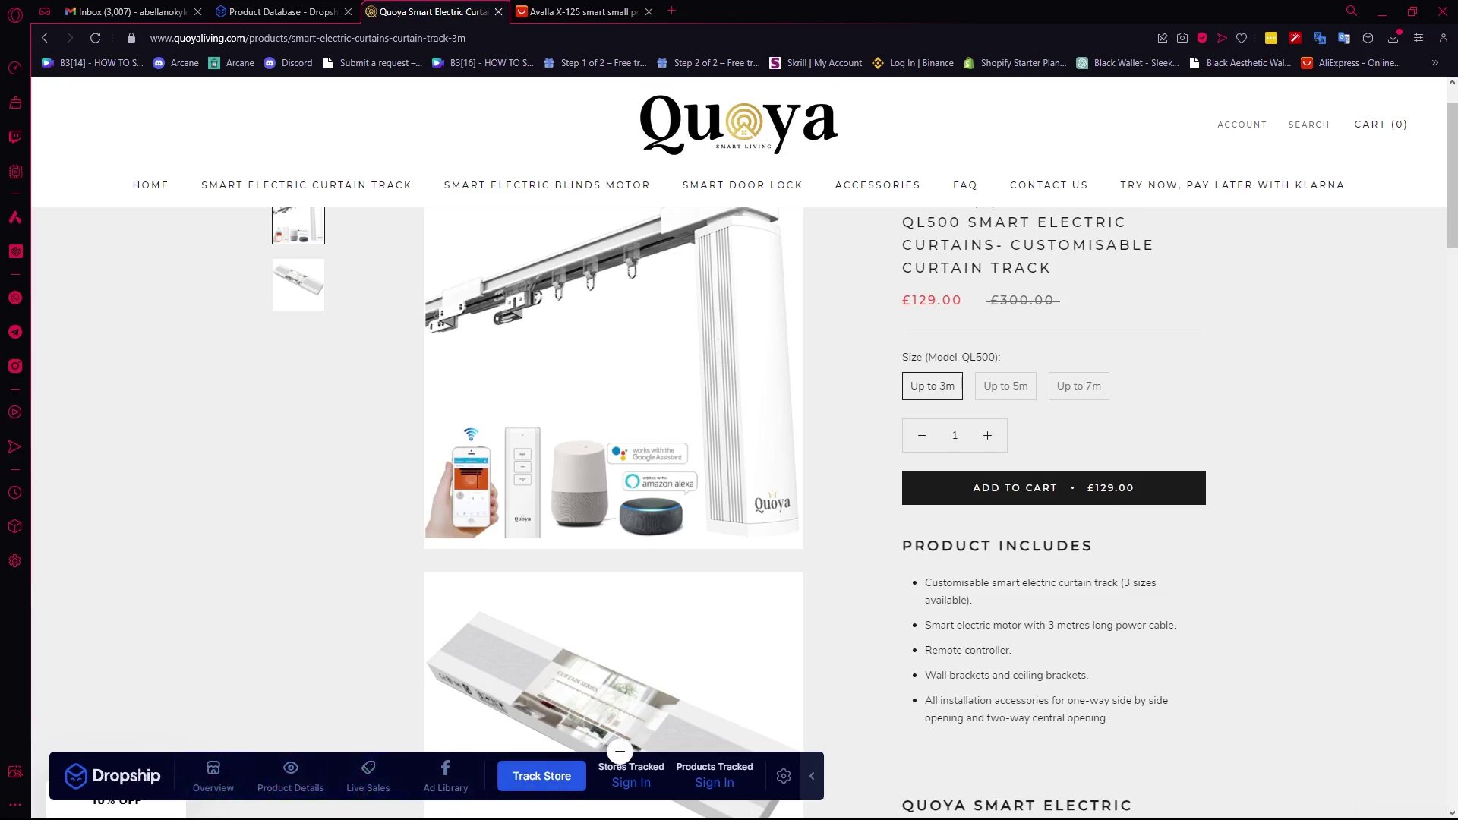
Search the web for "DROPSHIP.IO EXTENSION" in a new tab, look at the Dropship - Product Research result, and close the tab
left_click(672, 10)
type("DROPSHIP")
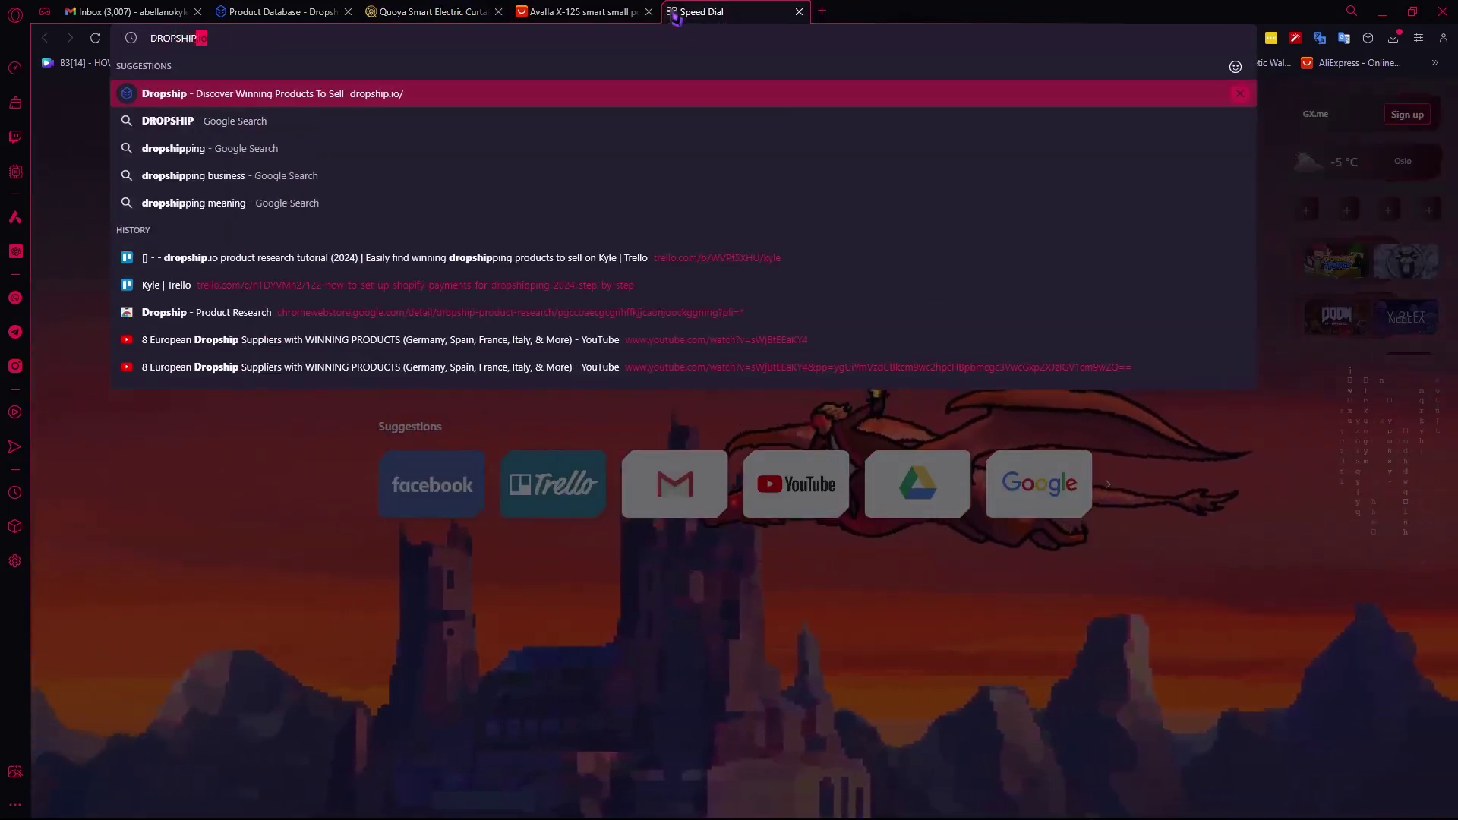
type(".IO E")
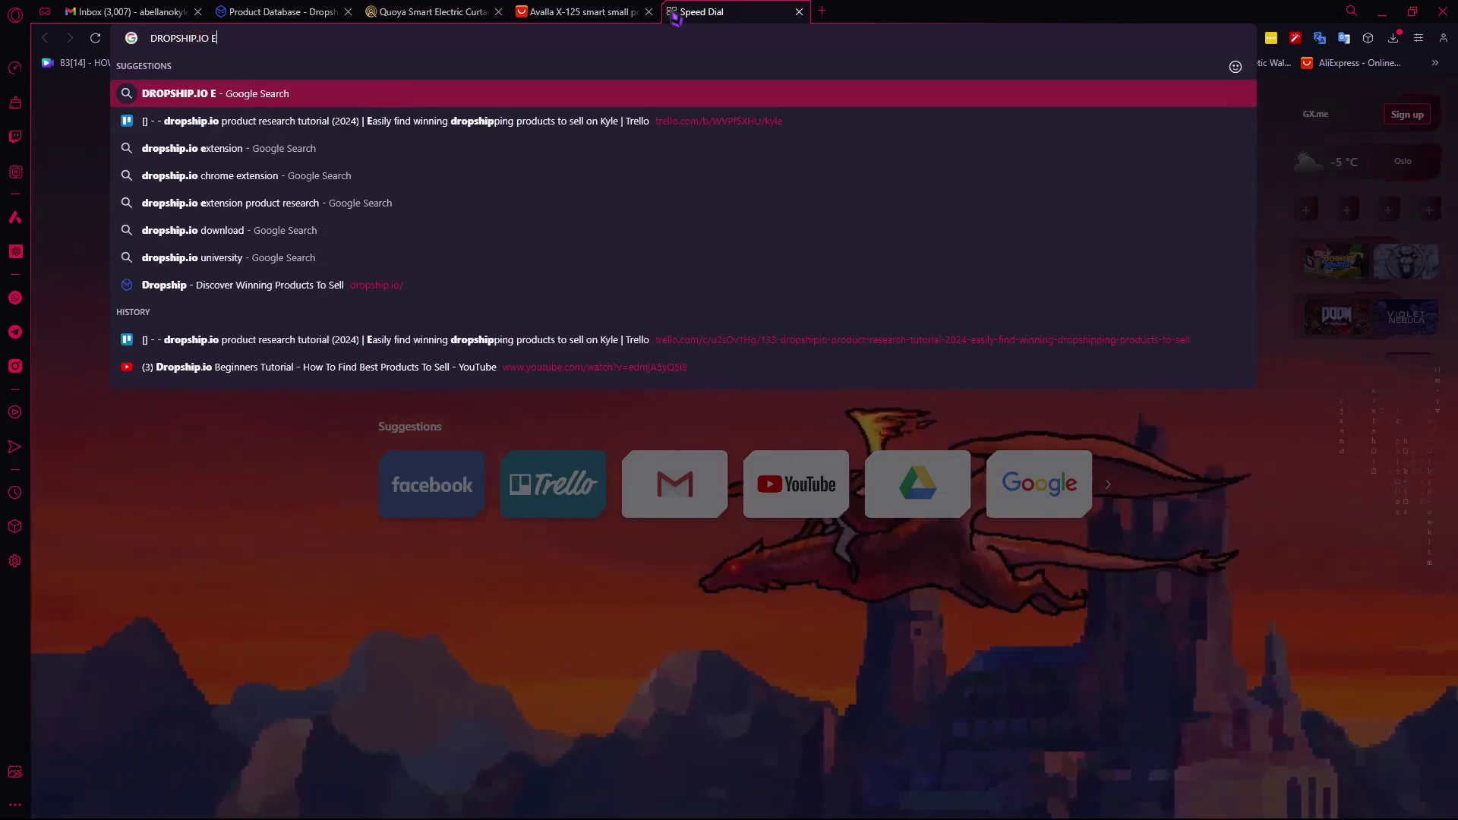
type("XTENSION")
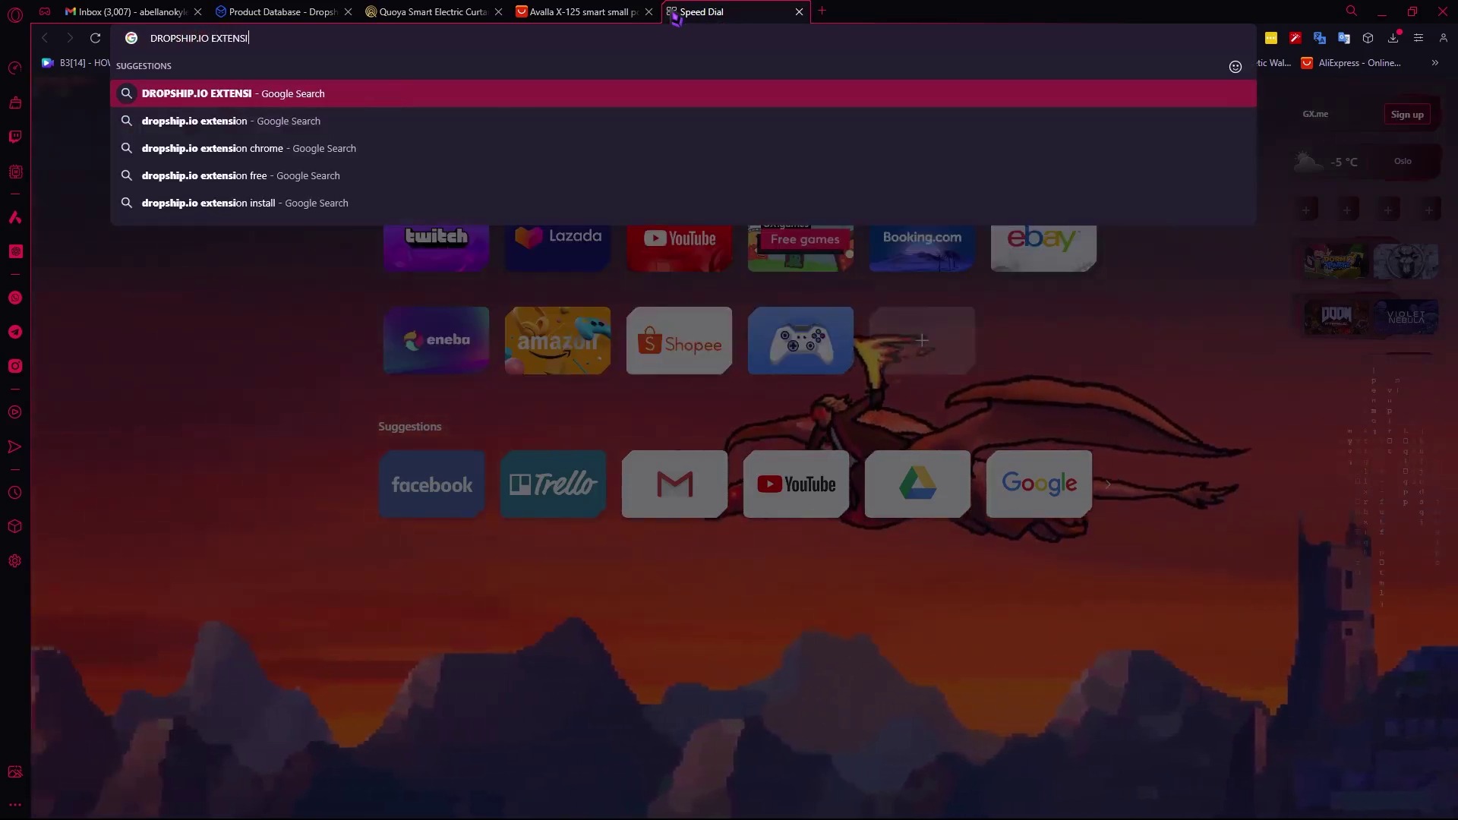
key("Return")
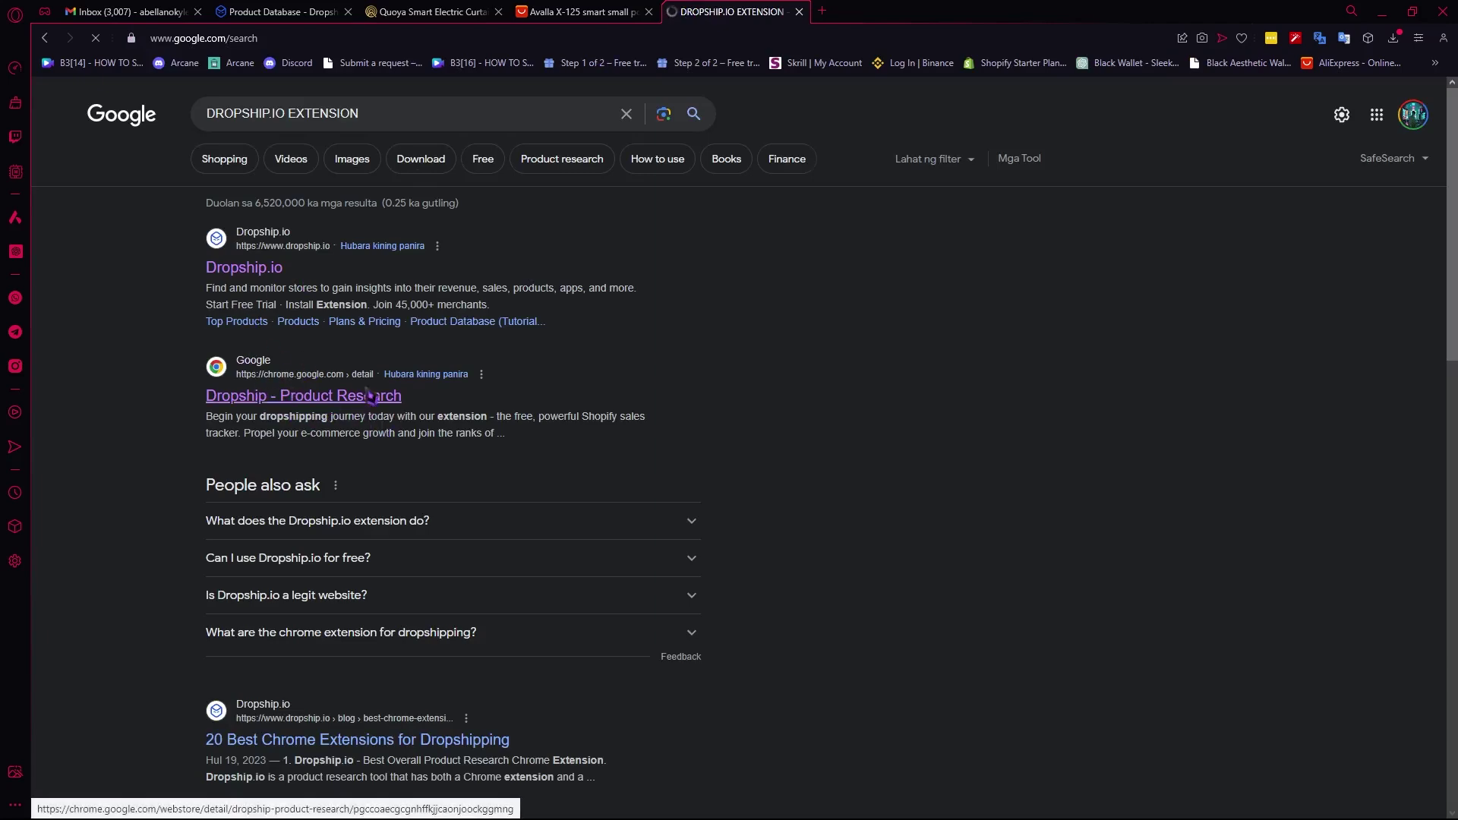
left_click(799, 11)
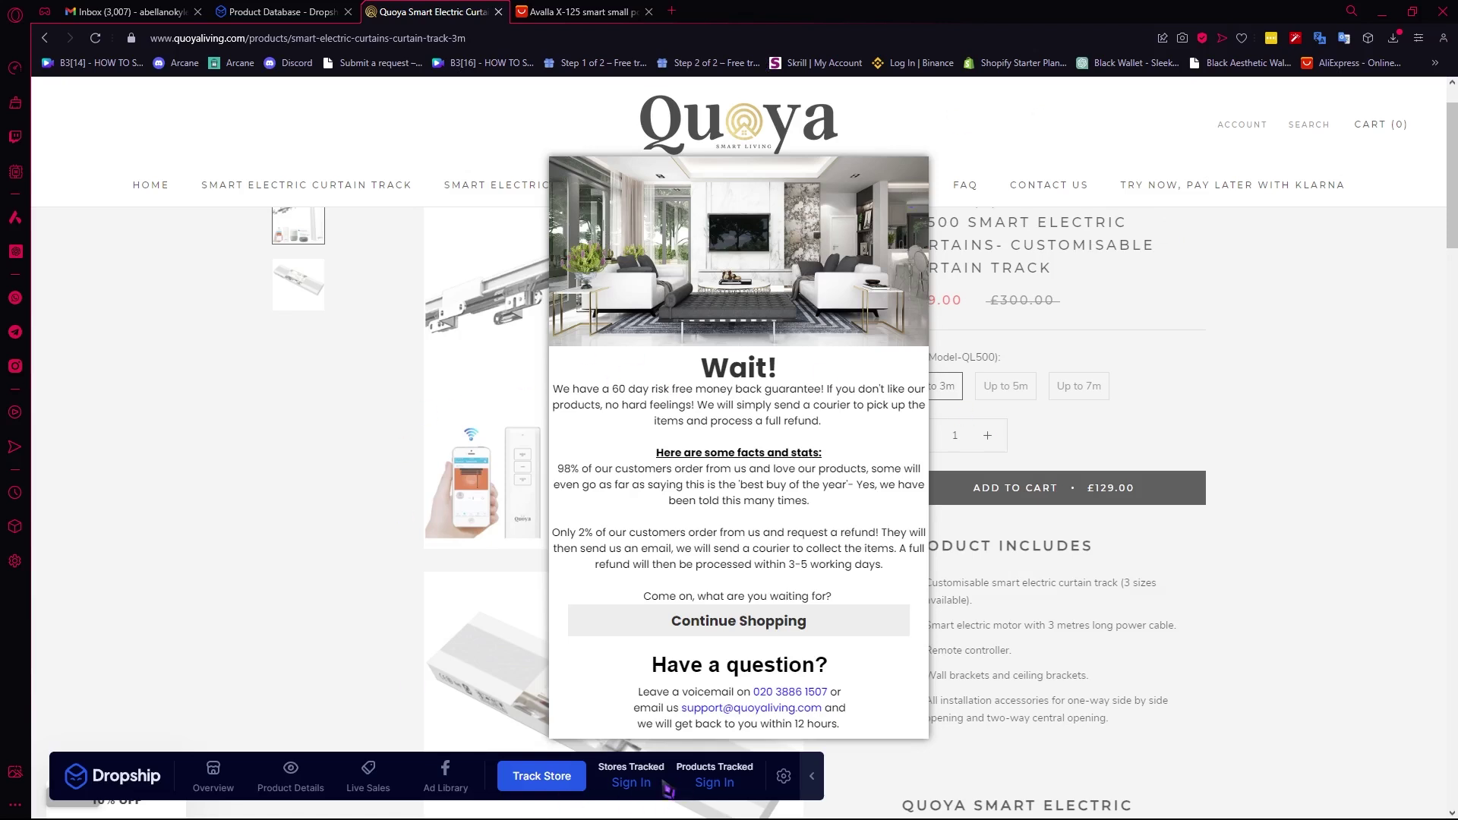
View the Dropship extension's Track Store option on the Quoya store page, and return to the Product Database
left_click(542, 776)
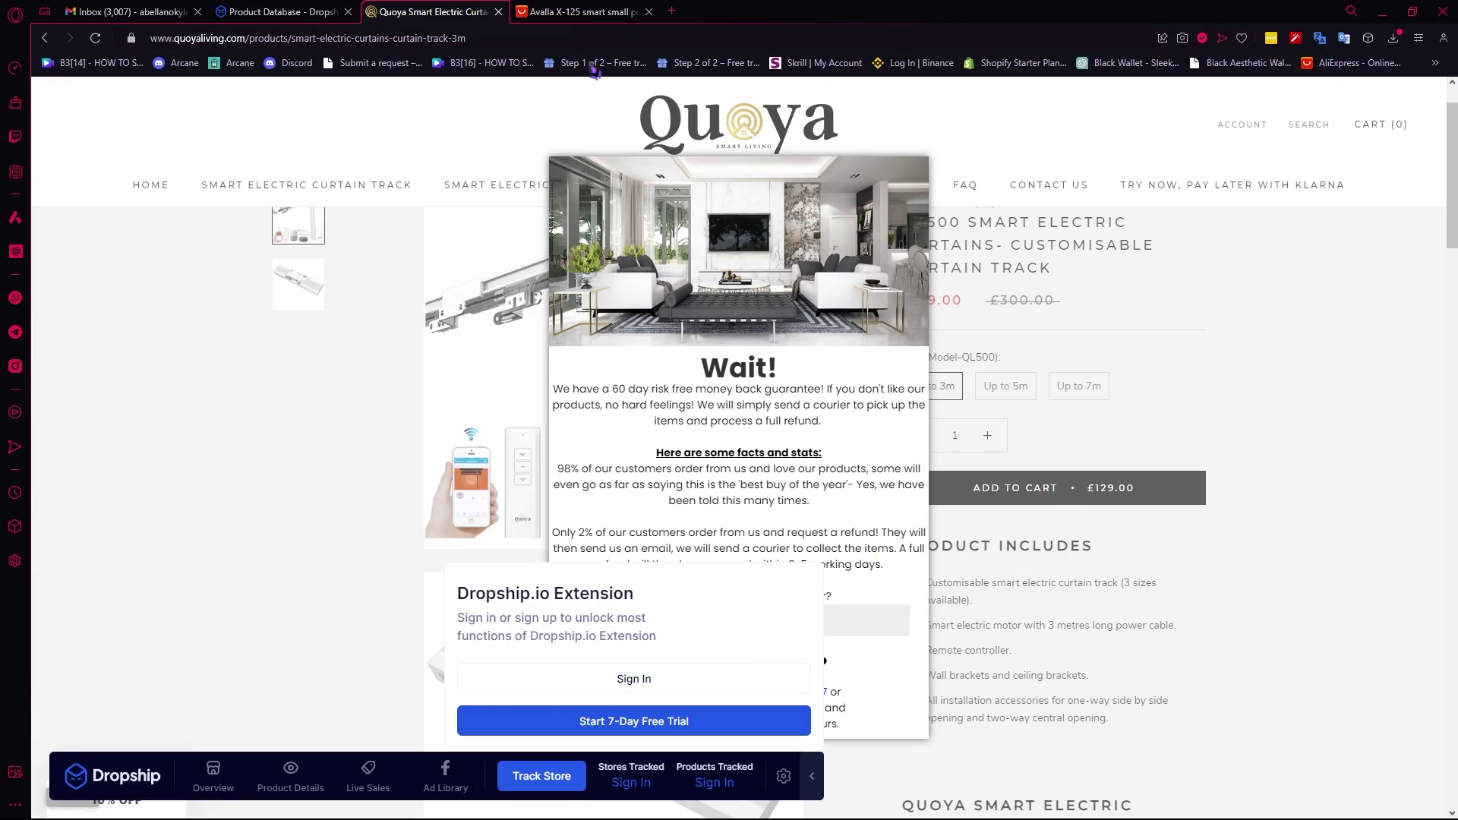
left_click(281, 11)
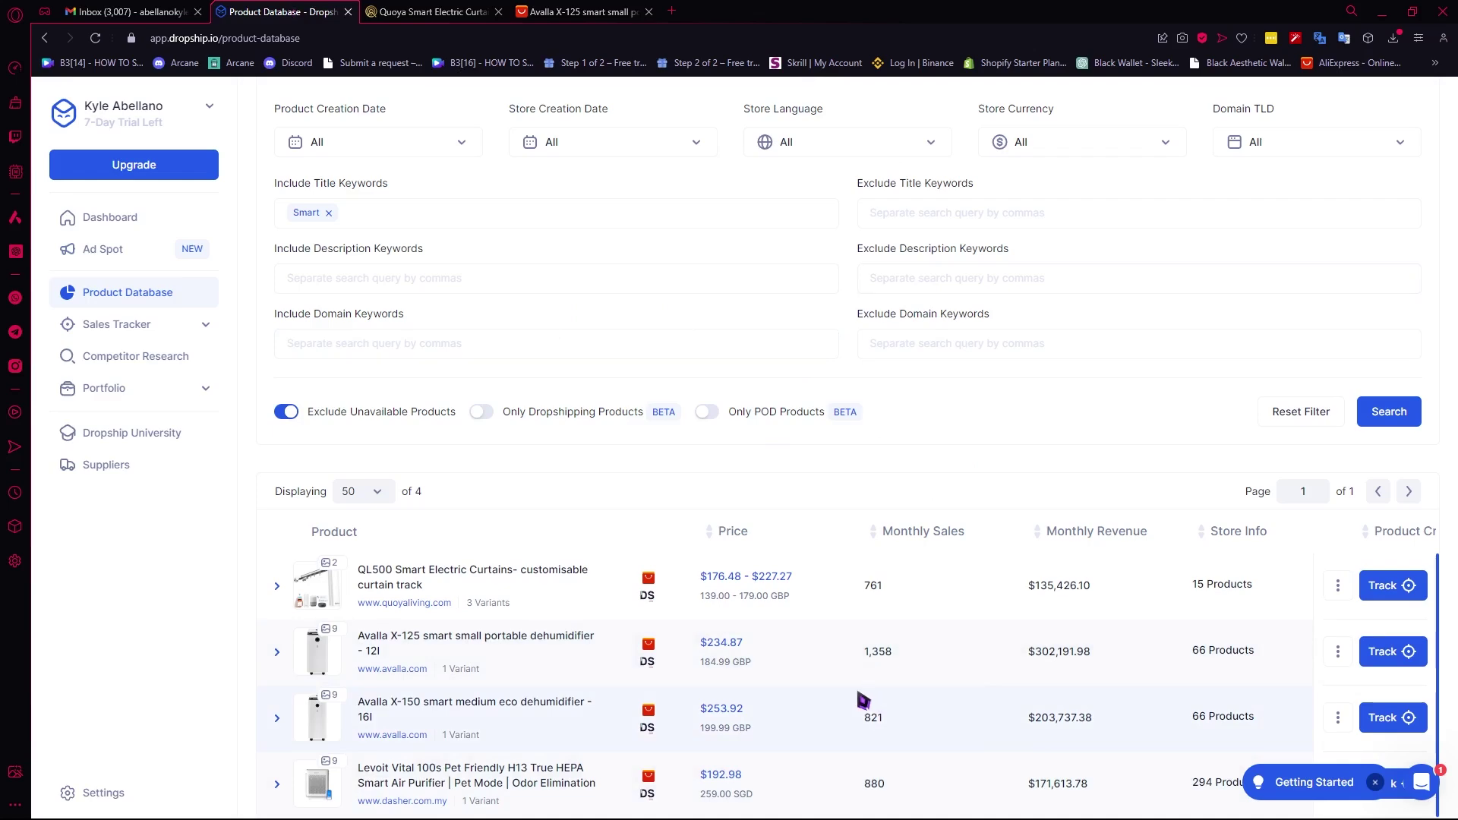
Look over the suggestions for included title keywords, the current filters and the product results without changing anything
scroll(784, 479, "up", 3)
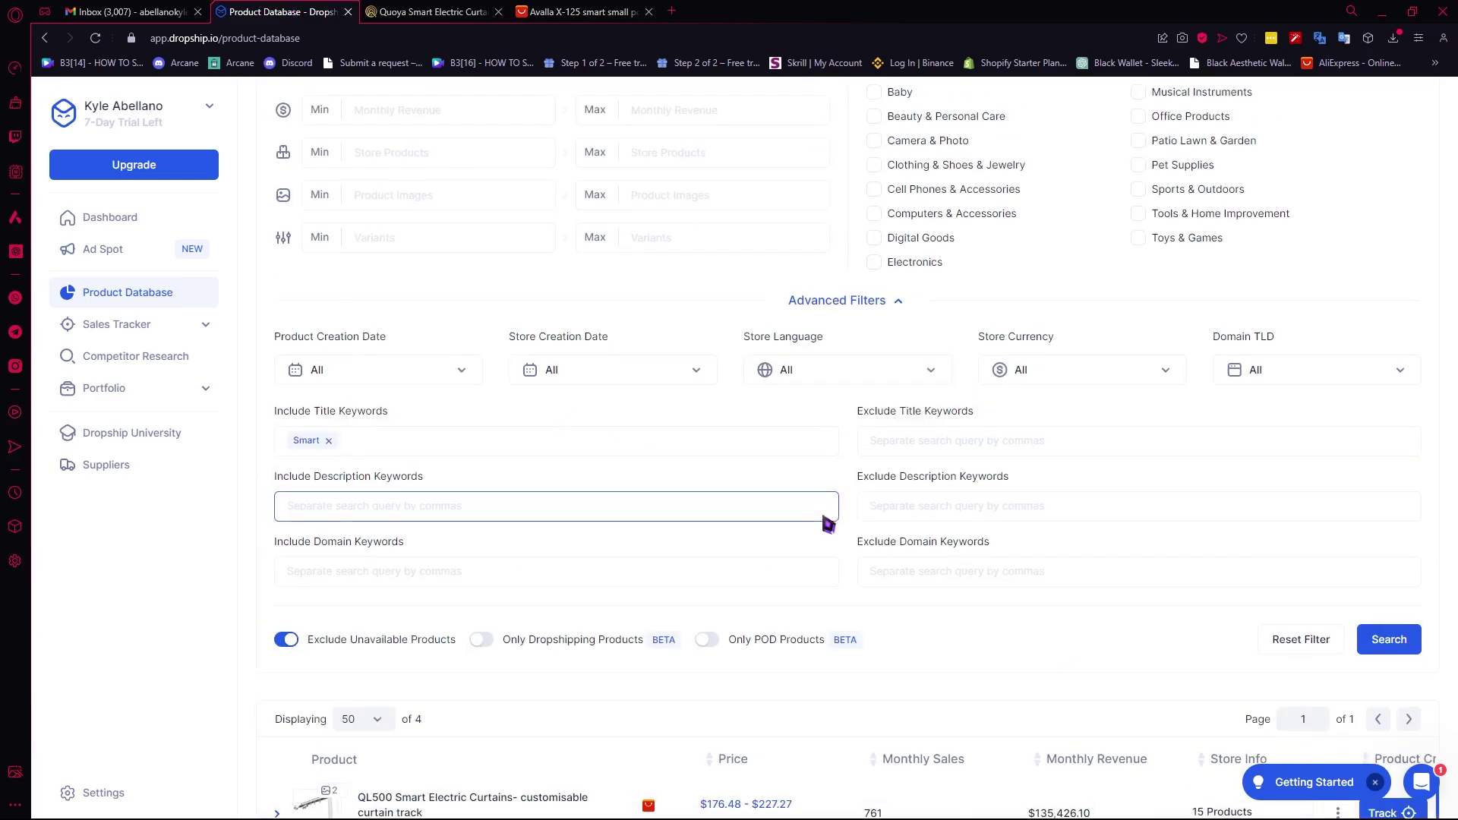
left_click(693, 440)
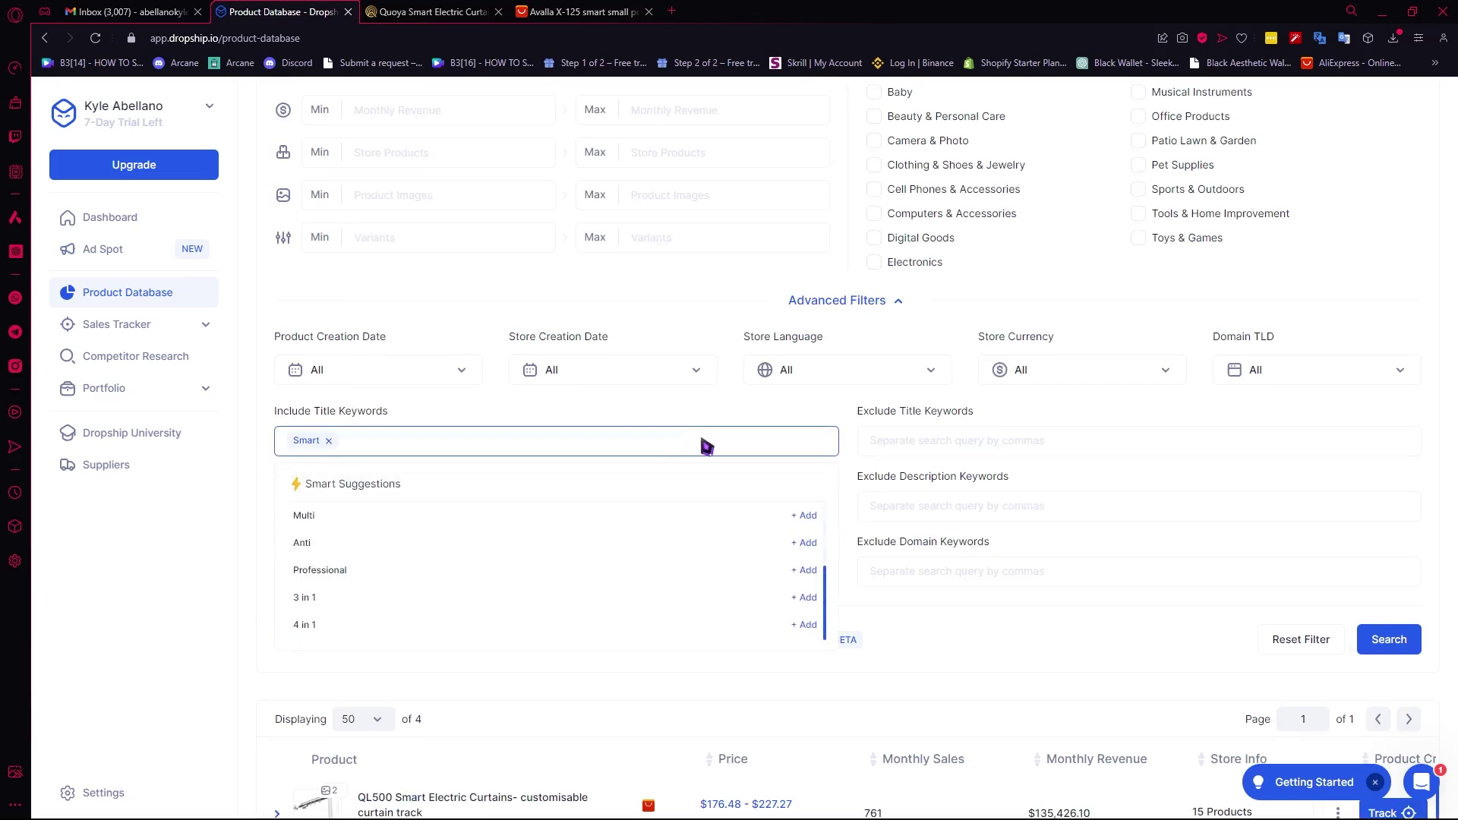
scroll(700, 434, "up", 2)
left_click(676, 451)
scroll(865, 478, "up", 2)
scroll(888, 394, "down", 7)
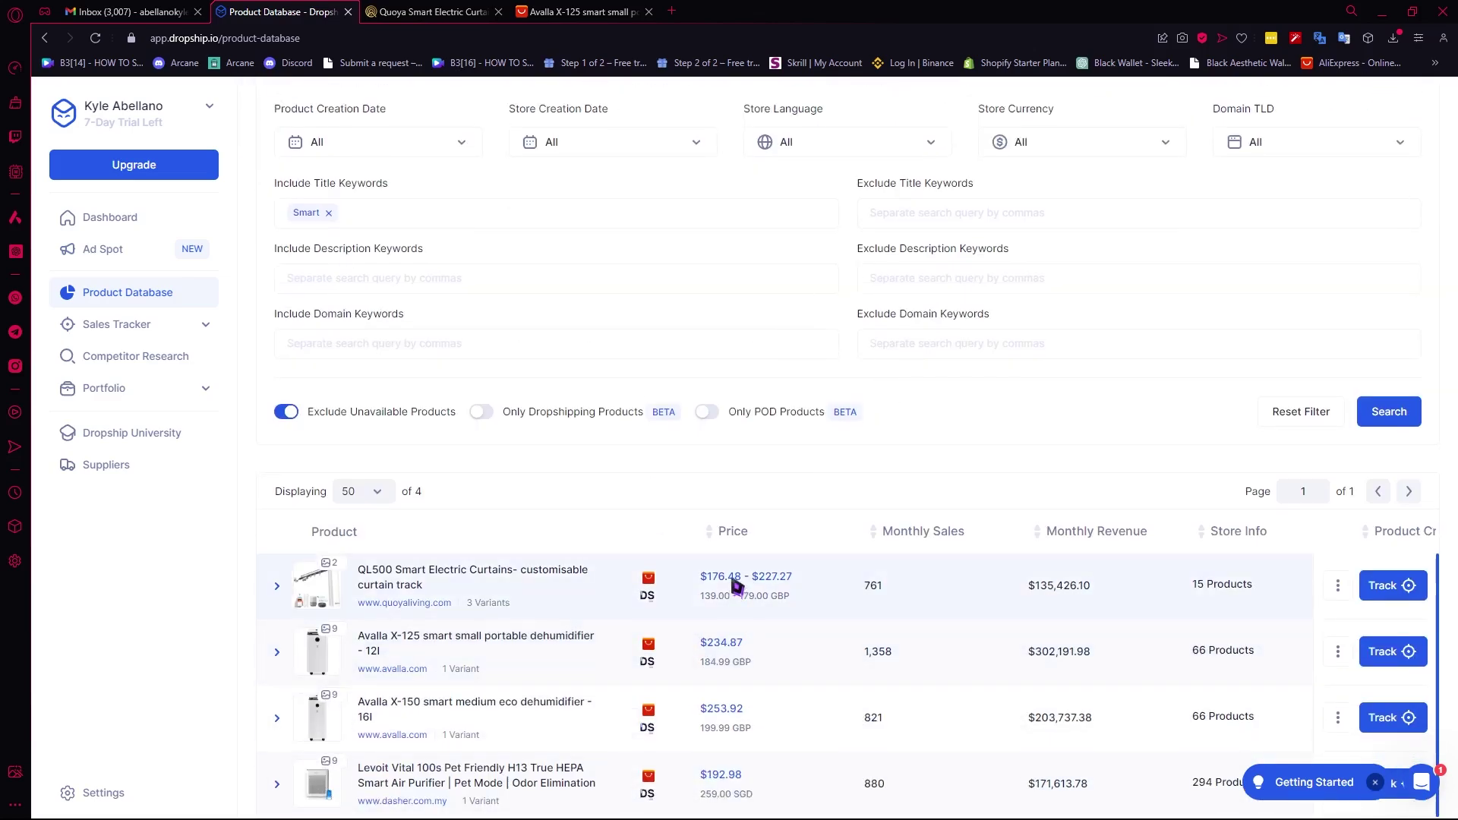
Clear the minimum monthly sales and minimum price from the product filters
scroll(459, 476, "up", 6)
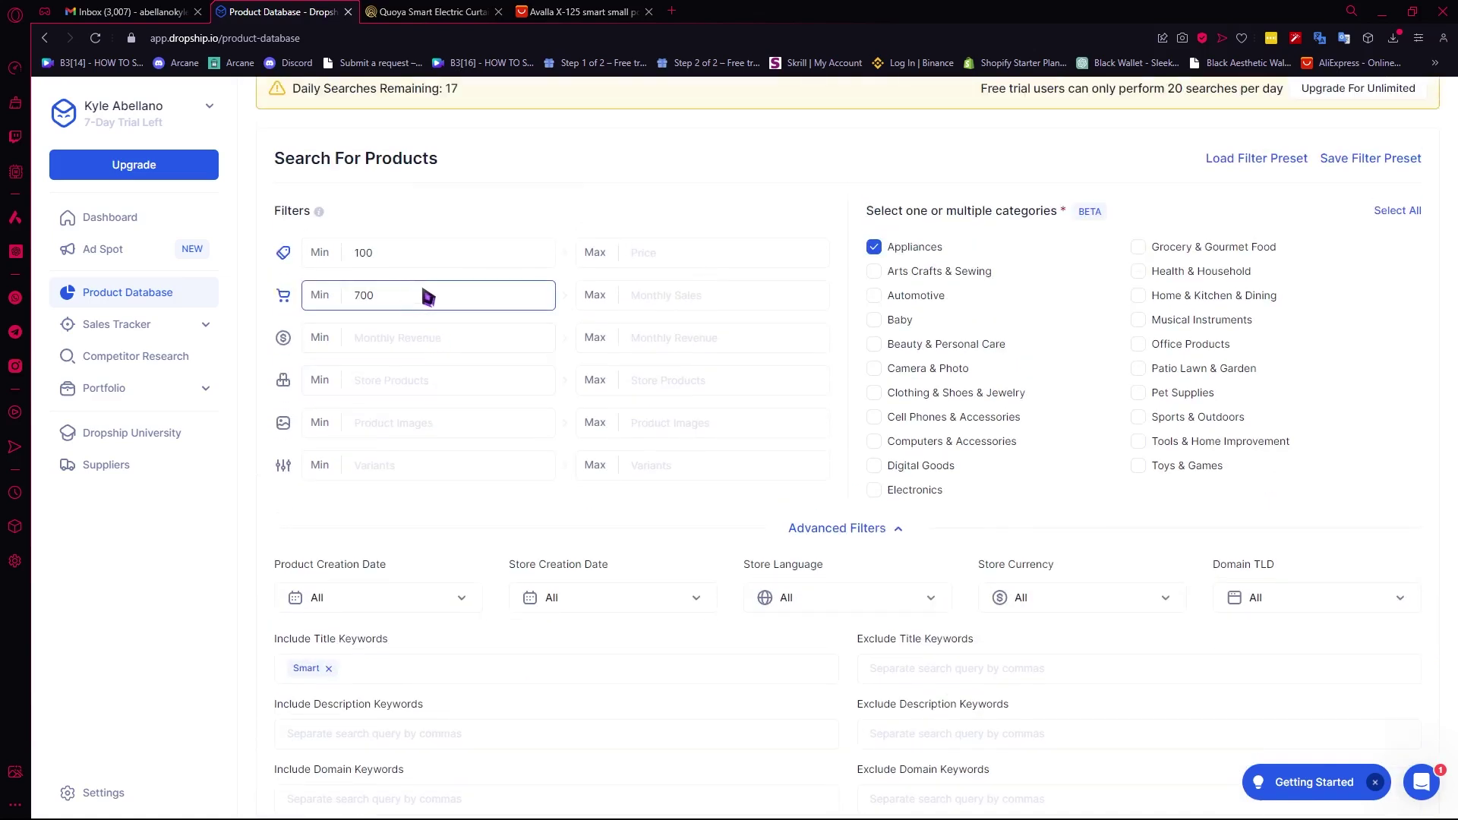
double_click(416, 296)
key("BackSpace")
left_click_drag(407, 253, 309, 253)
key("BackSpace")
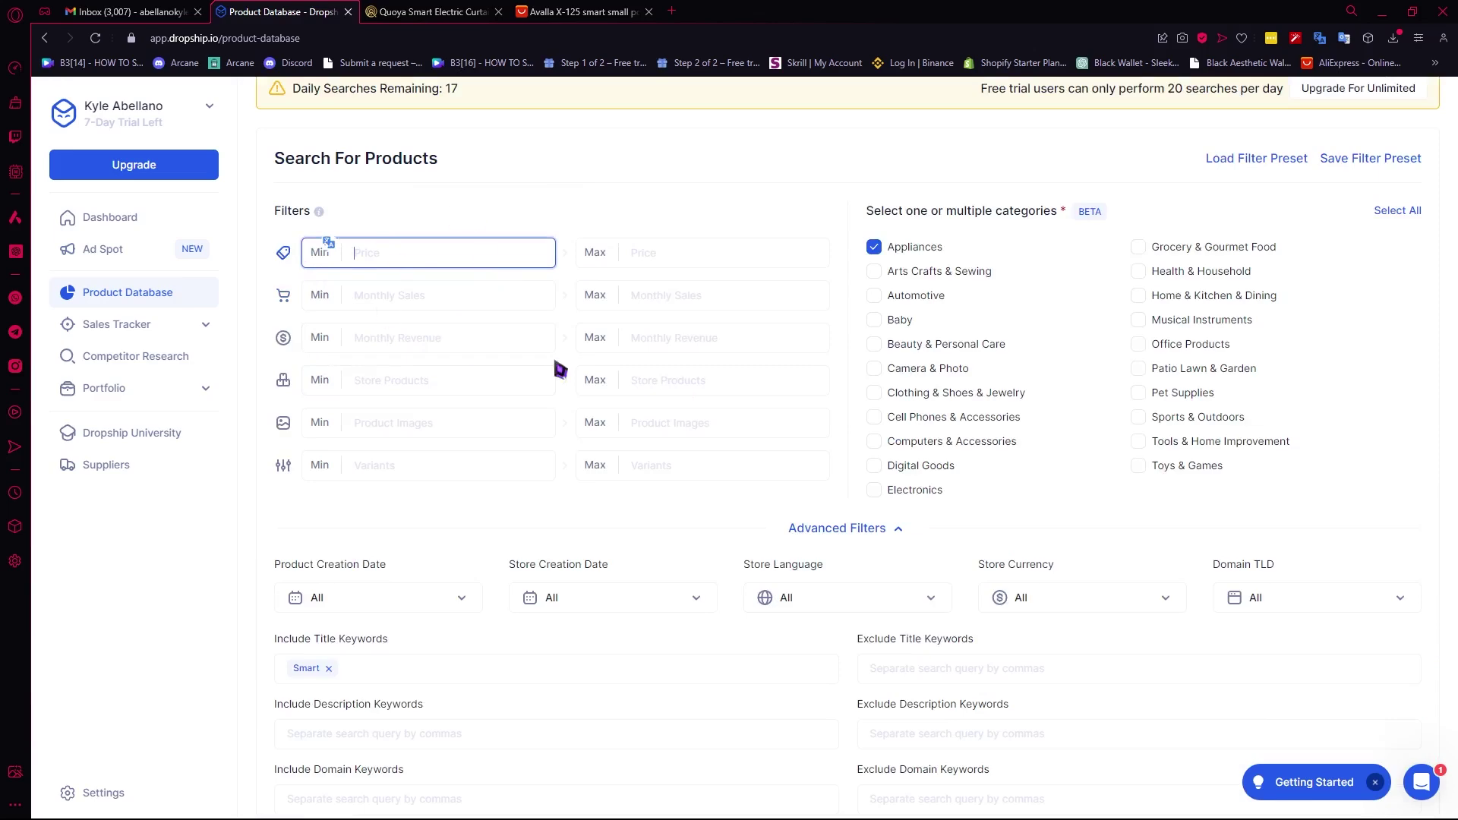
Run the product search again with only the Appliances category and the "Smart" title keyword, still excluding unavailable products
scroll(407, 418, "down", 3)
scroll(408, 422, "down", 2)
scroll(495, 316, "up", 6)
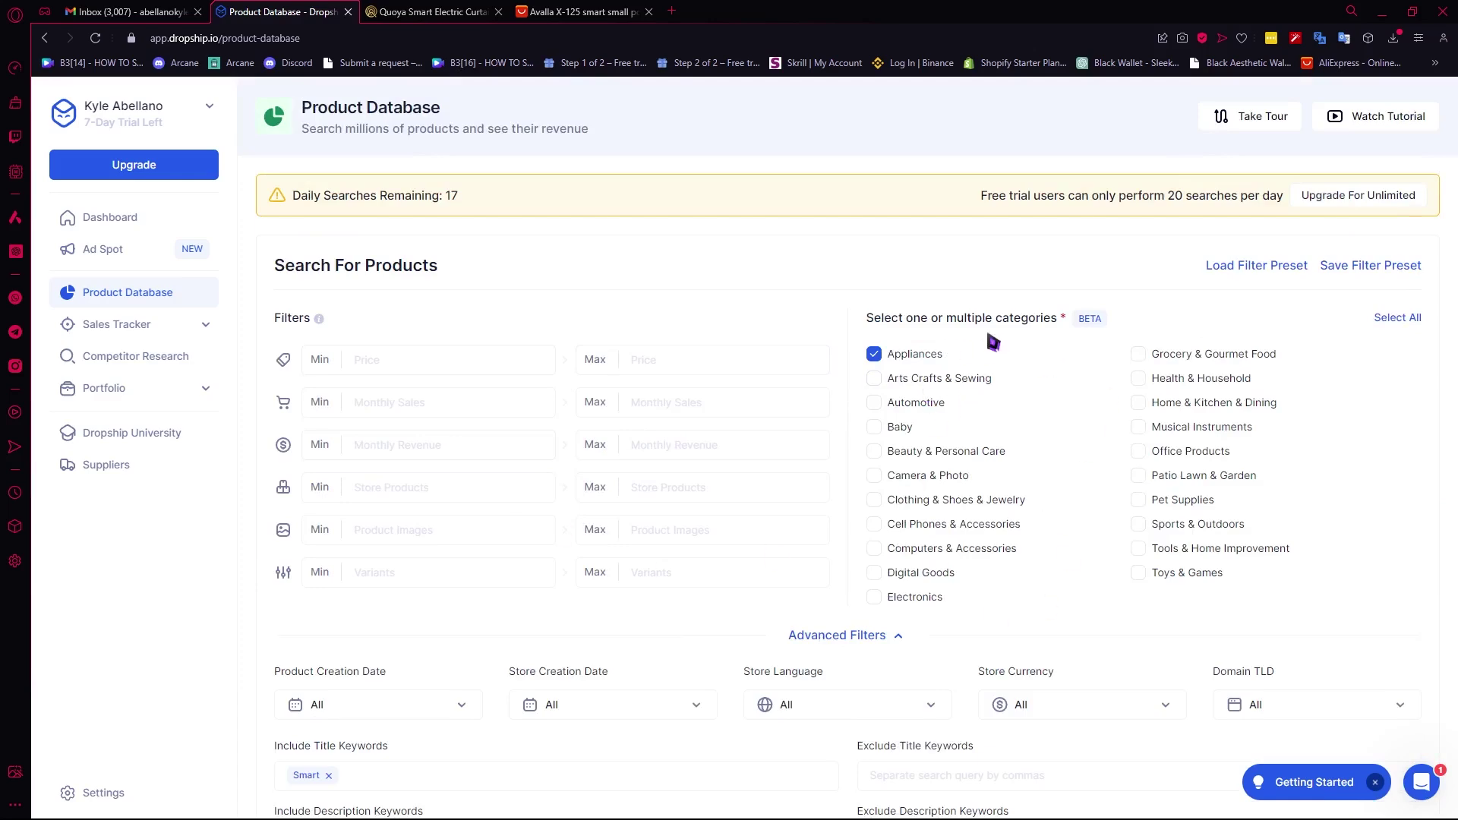
scroll(1113, 467, "down", 4)
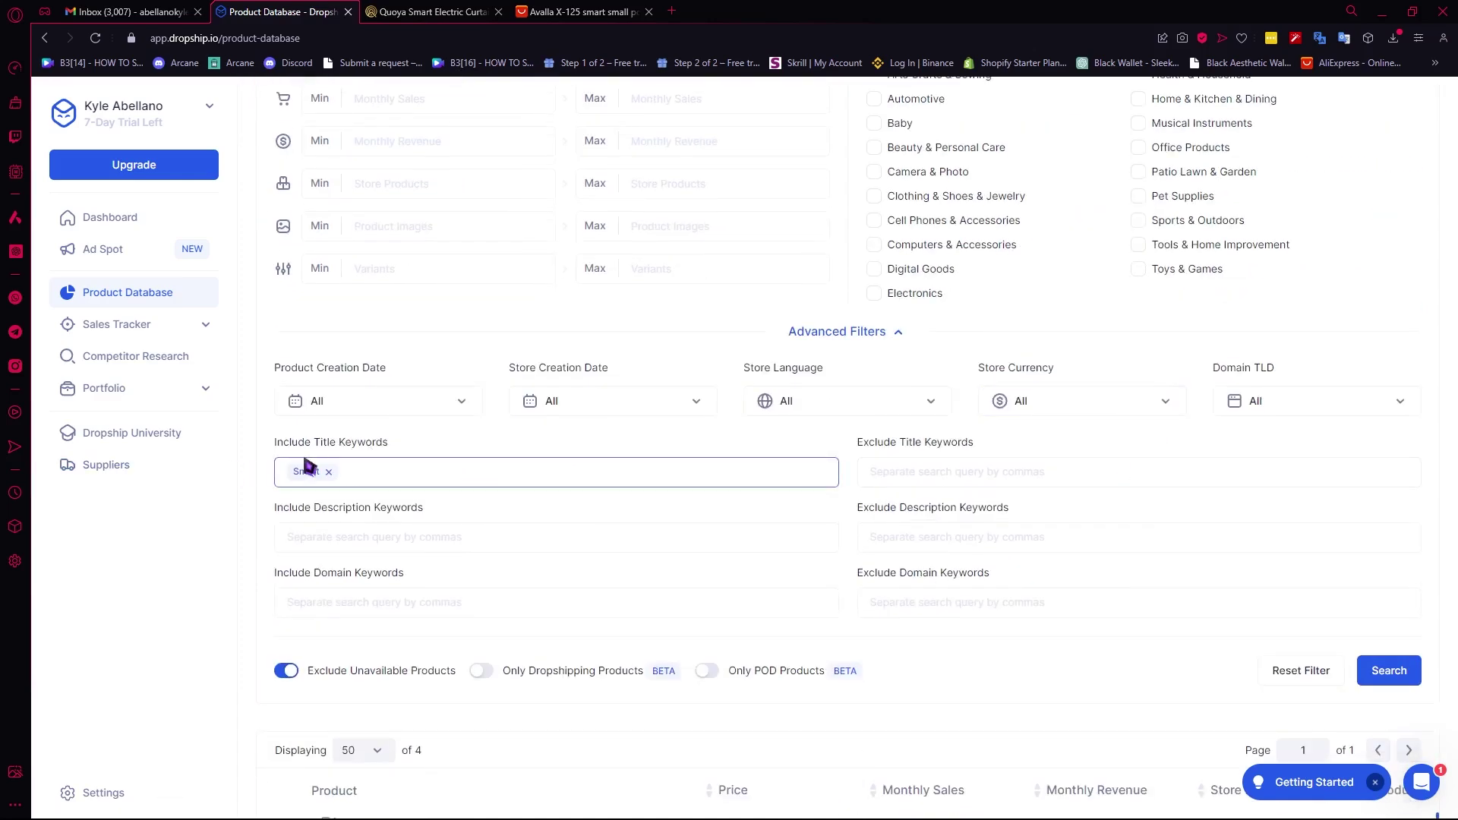
scroll(1375, 561, "down", 2)
left_click(1394, 531)
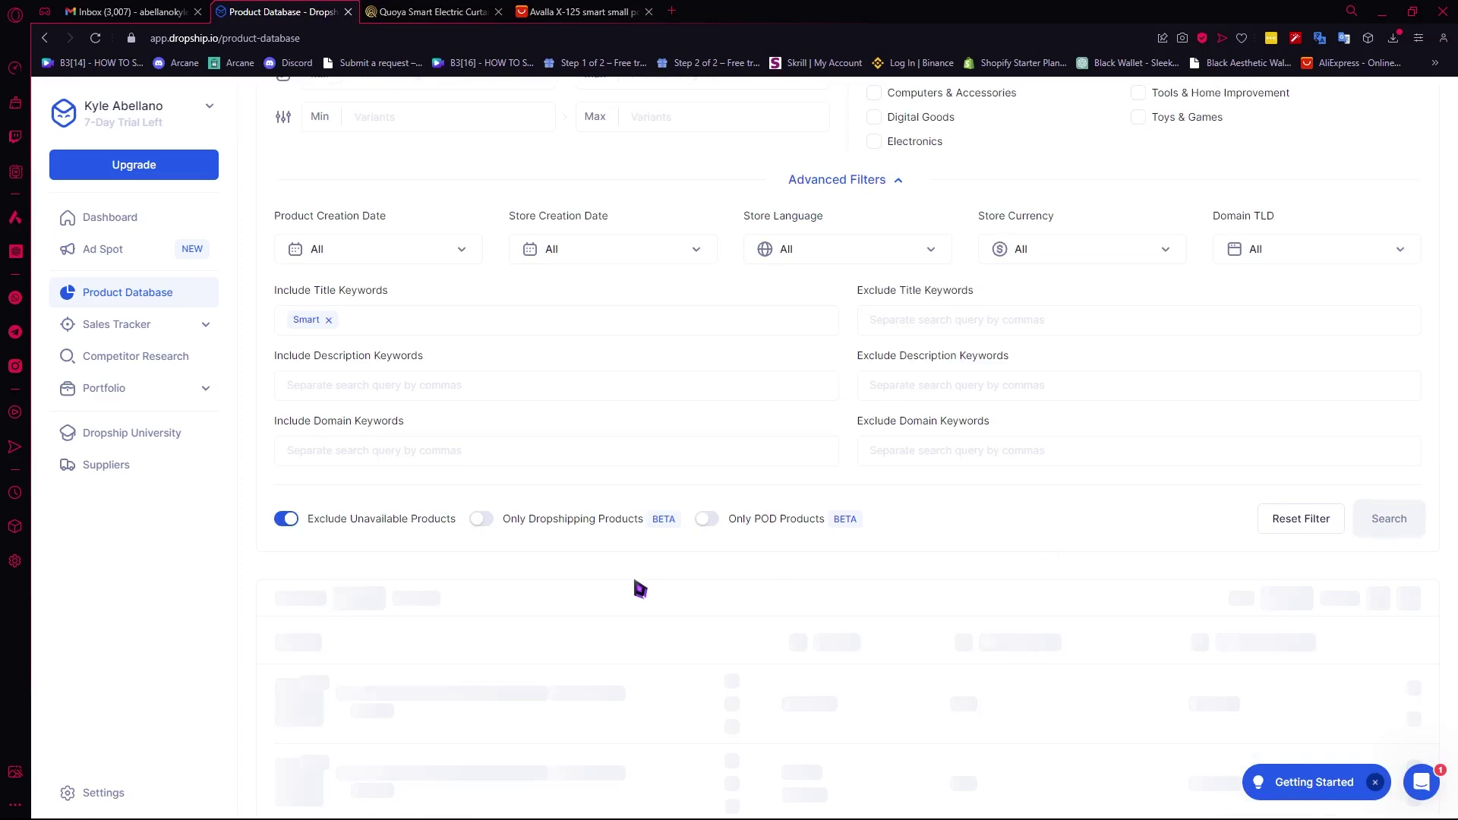
Start tracking the shoplifterdeals.com store that sells the Smart Infrared Smart Home Control, and open the list of tracked stores
scroll(680, 588, "down", 5)
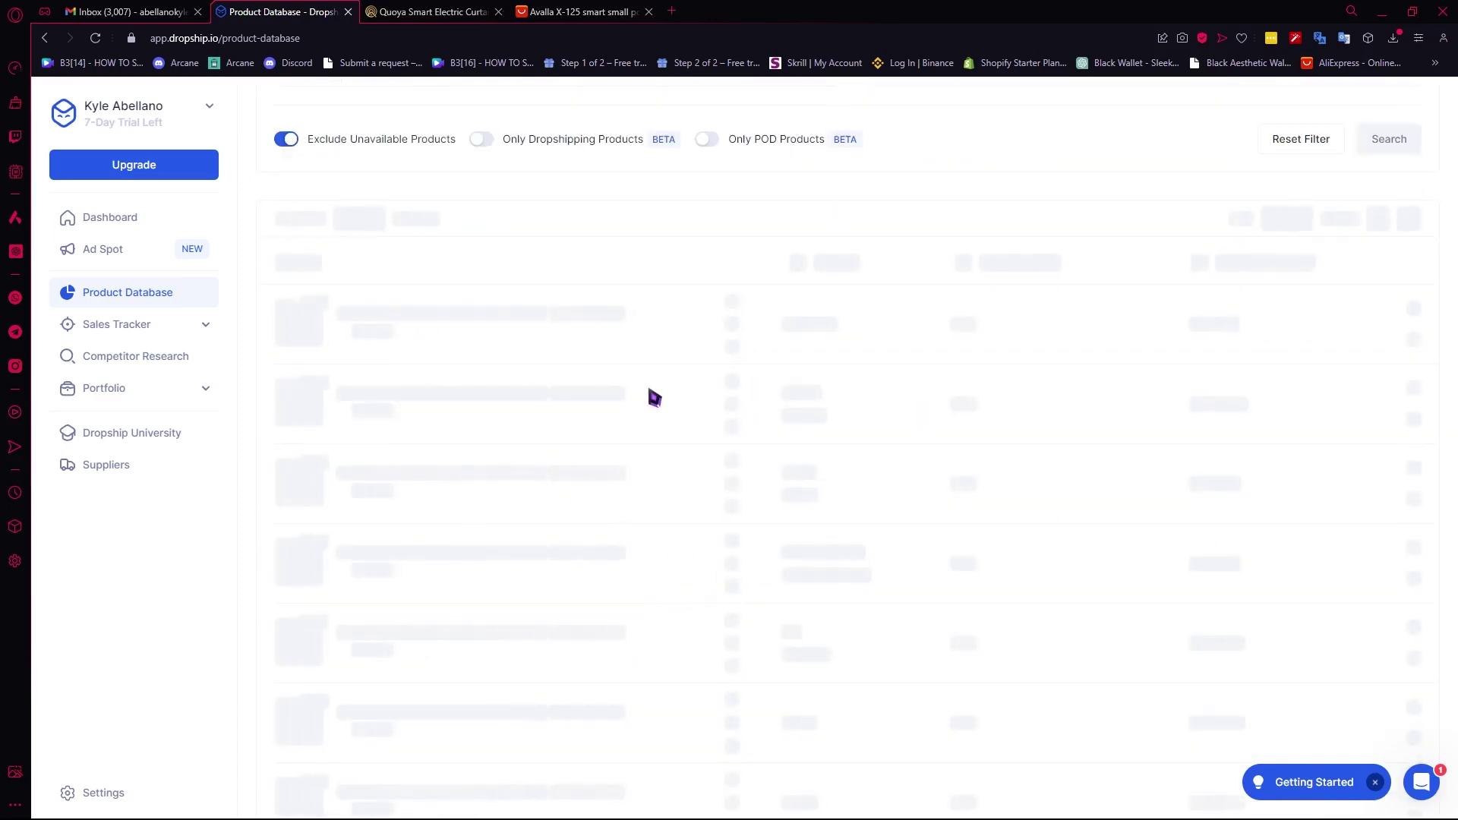
scroll(997, 322, "down", 3)
scroll(997, 322, "down", 10)
scroll(1403, 410, "up", 10)
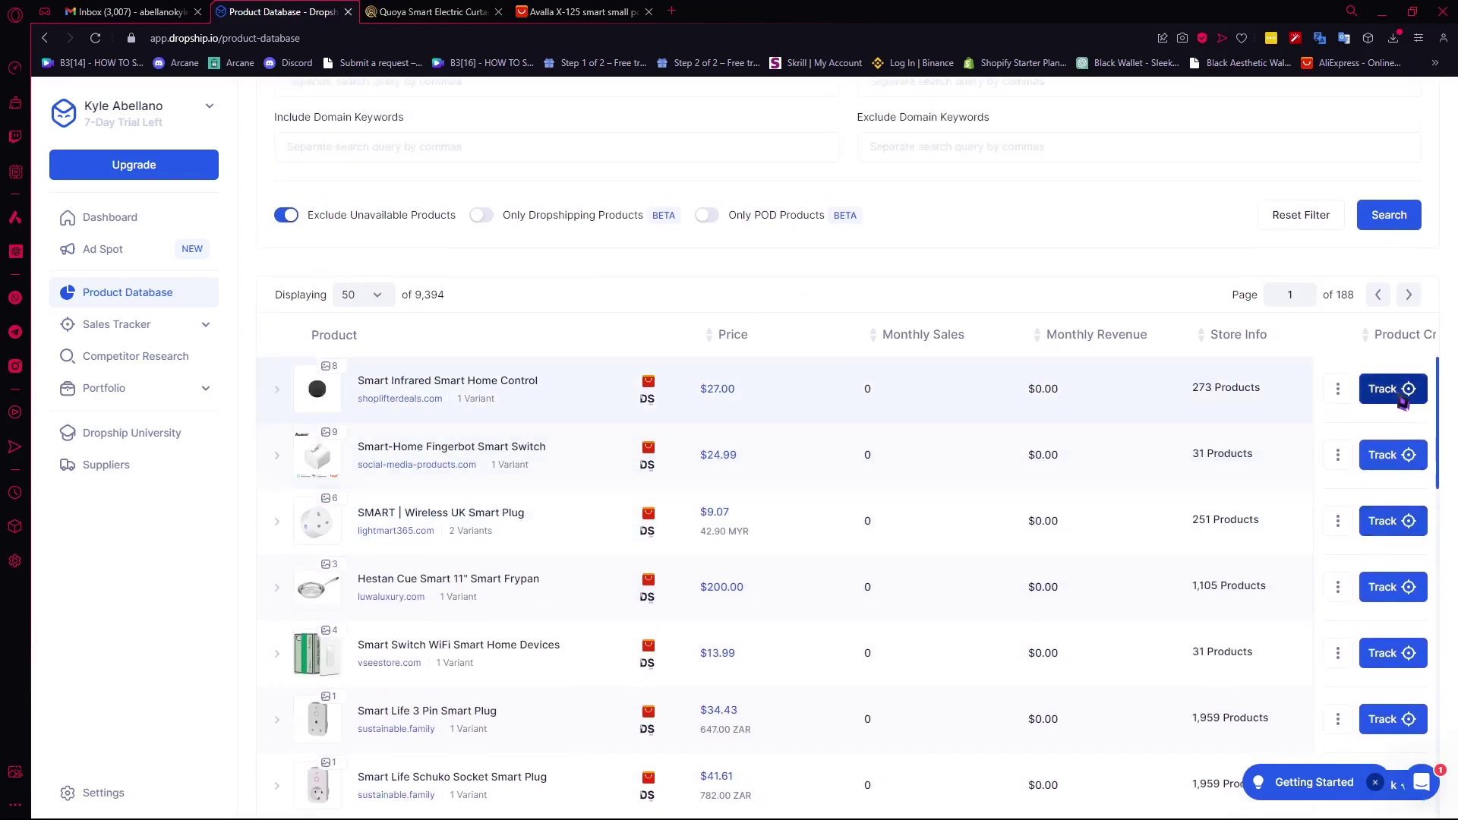
mouse_move(1381, 435)
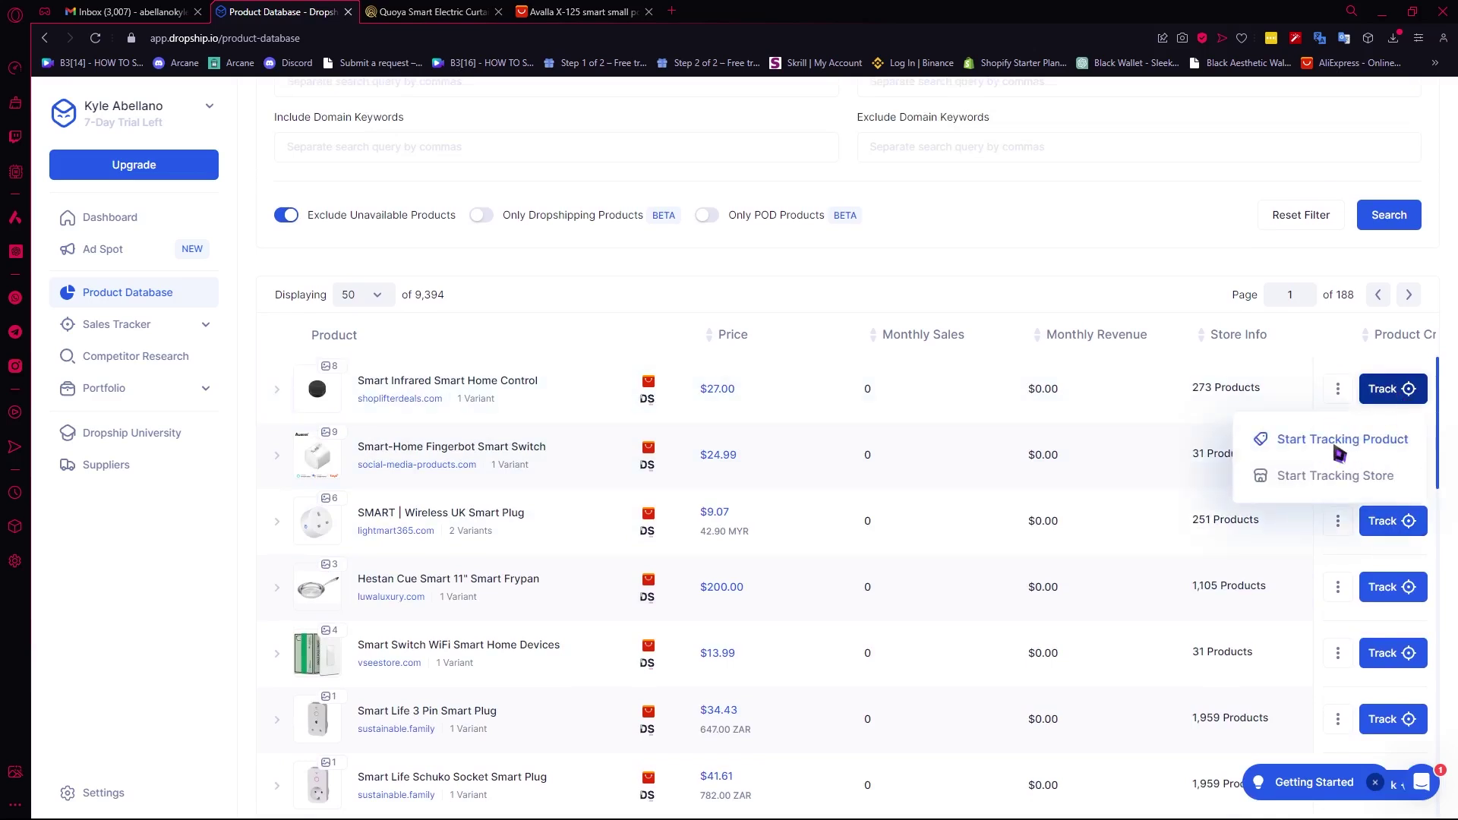
left_click(1303, 479)
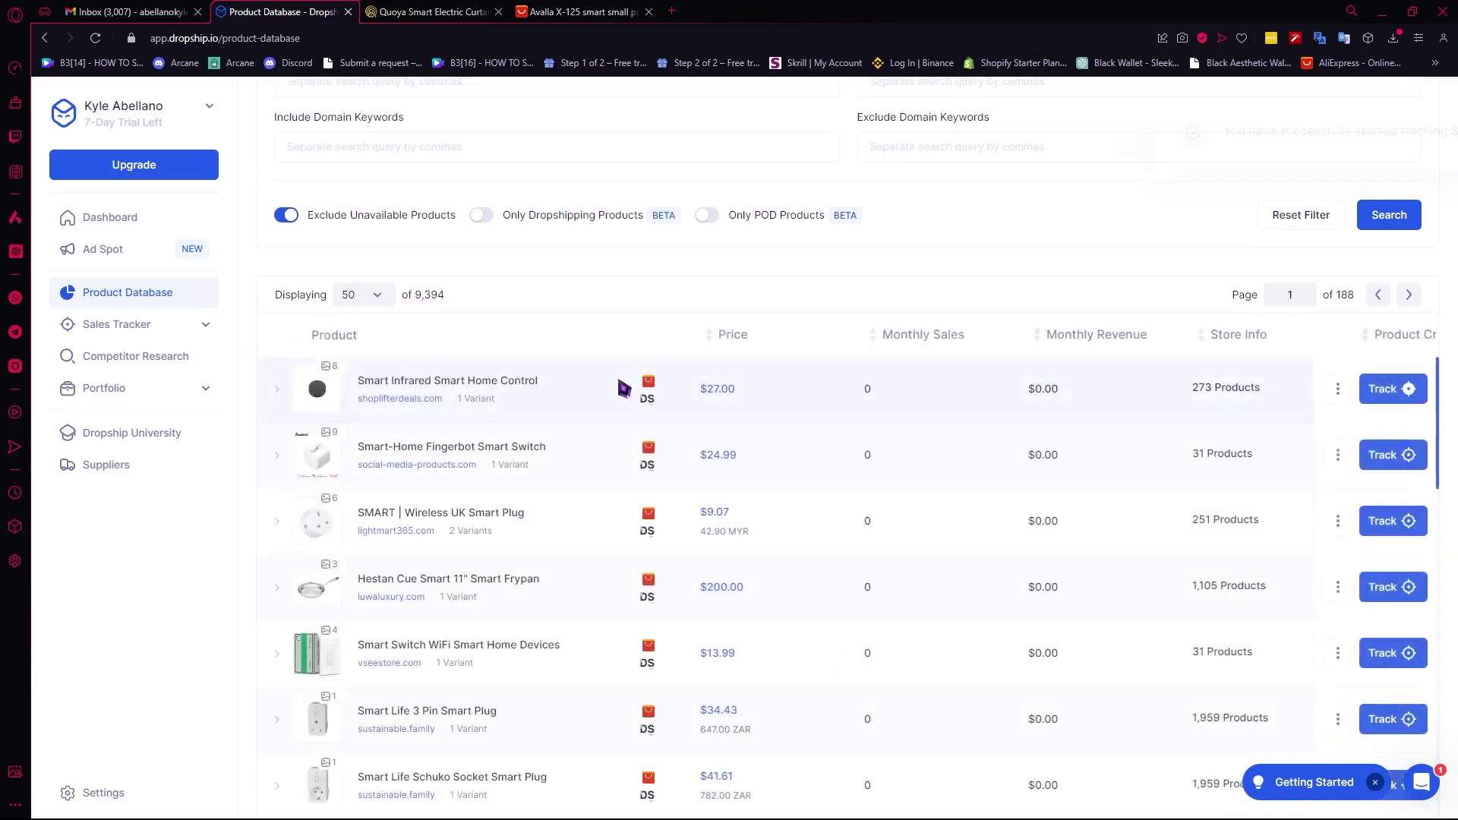
left_click(156, 326)
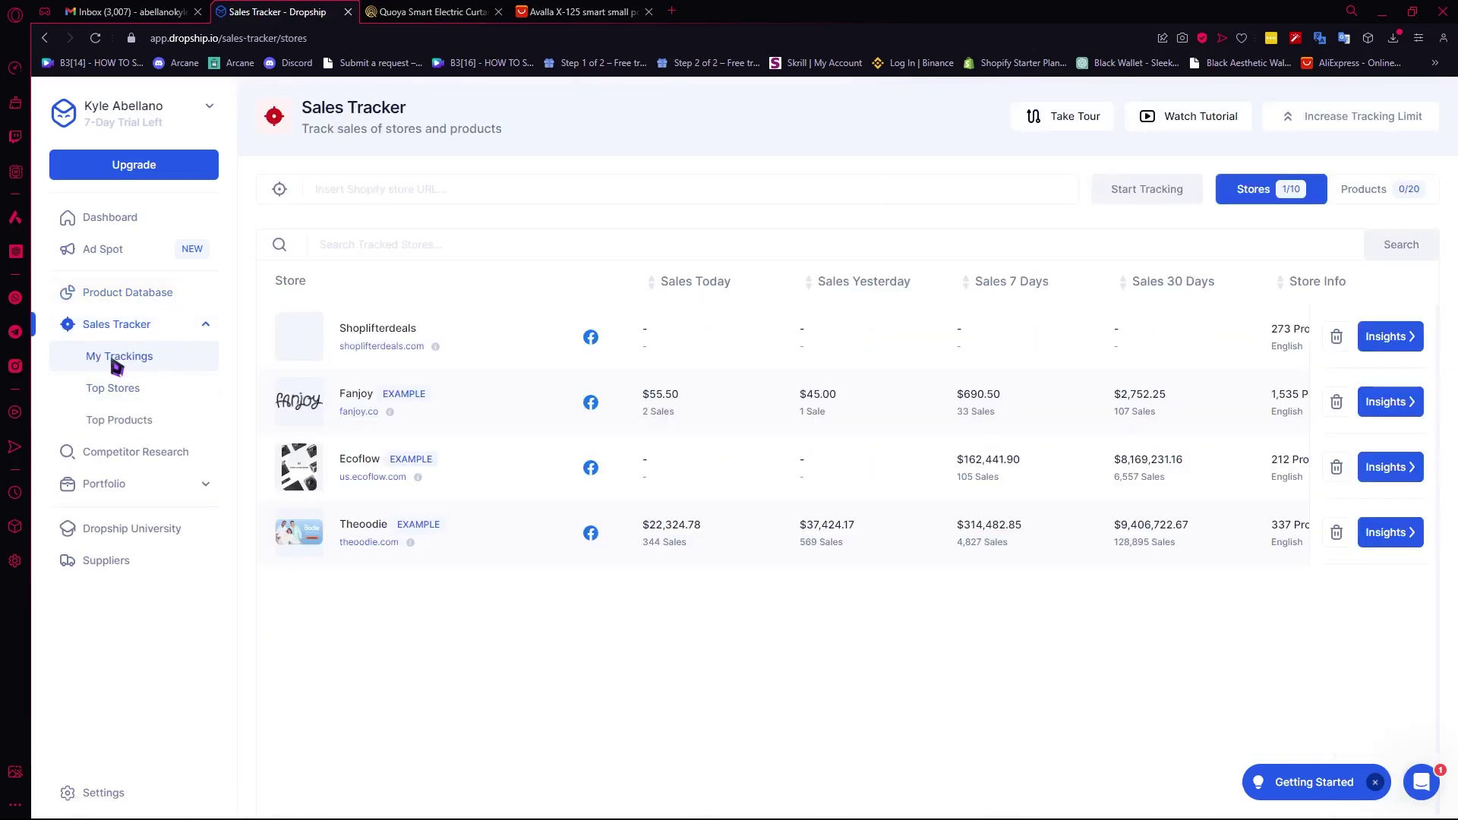
Start tracking the cleanneed.in store from the 3 in 1 car ceramic coating spray in the Product Database, and reopen the tracked stores
left_click(120, 293)
scroll(467, 505, "down", 4)
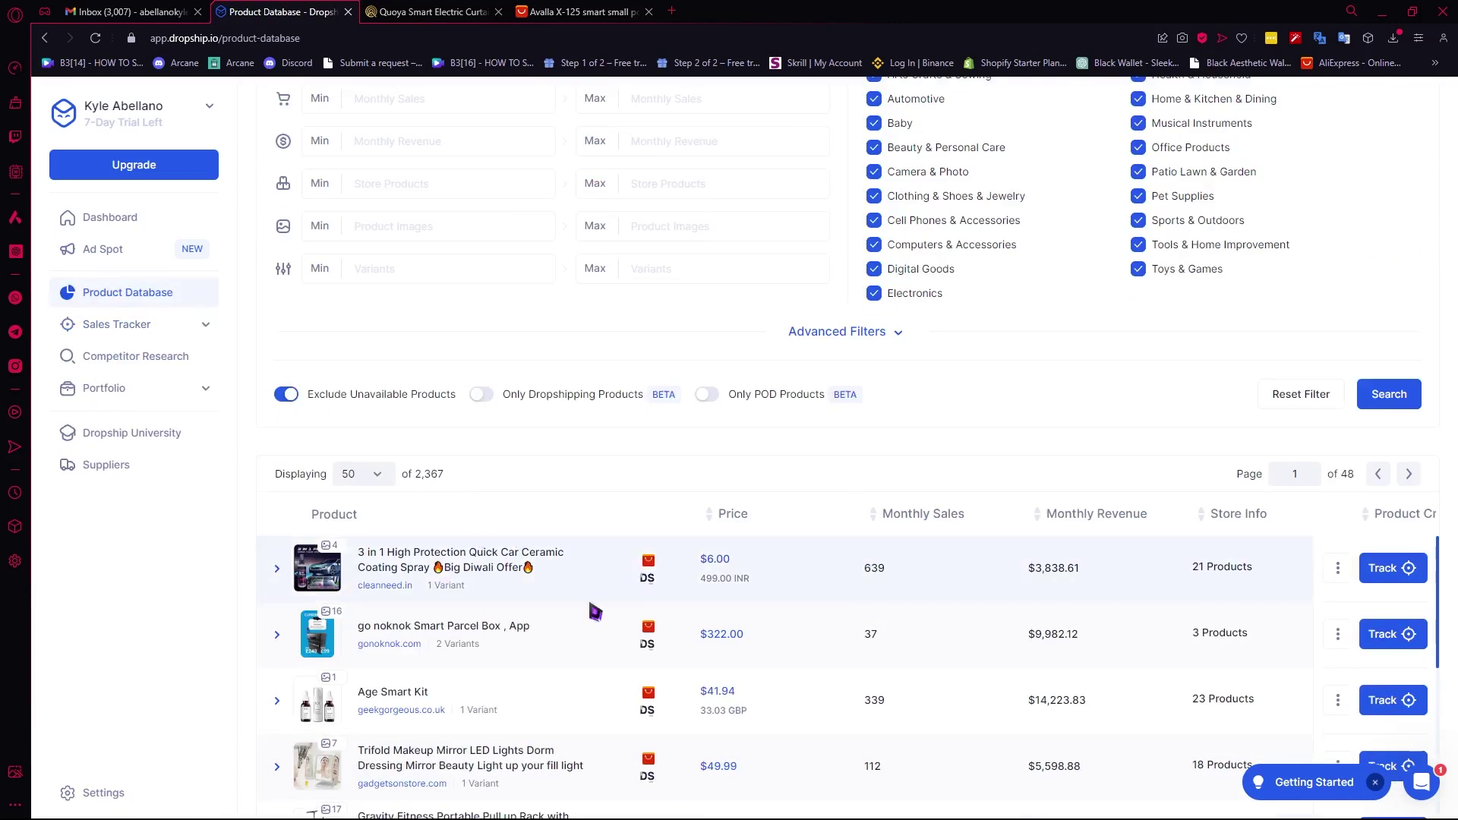
scroll(600, 608, "down", 4)
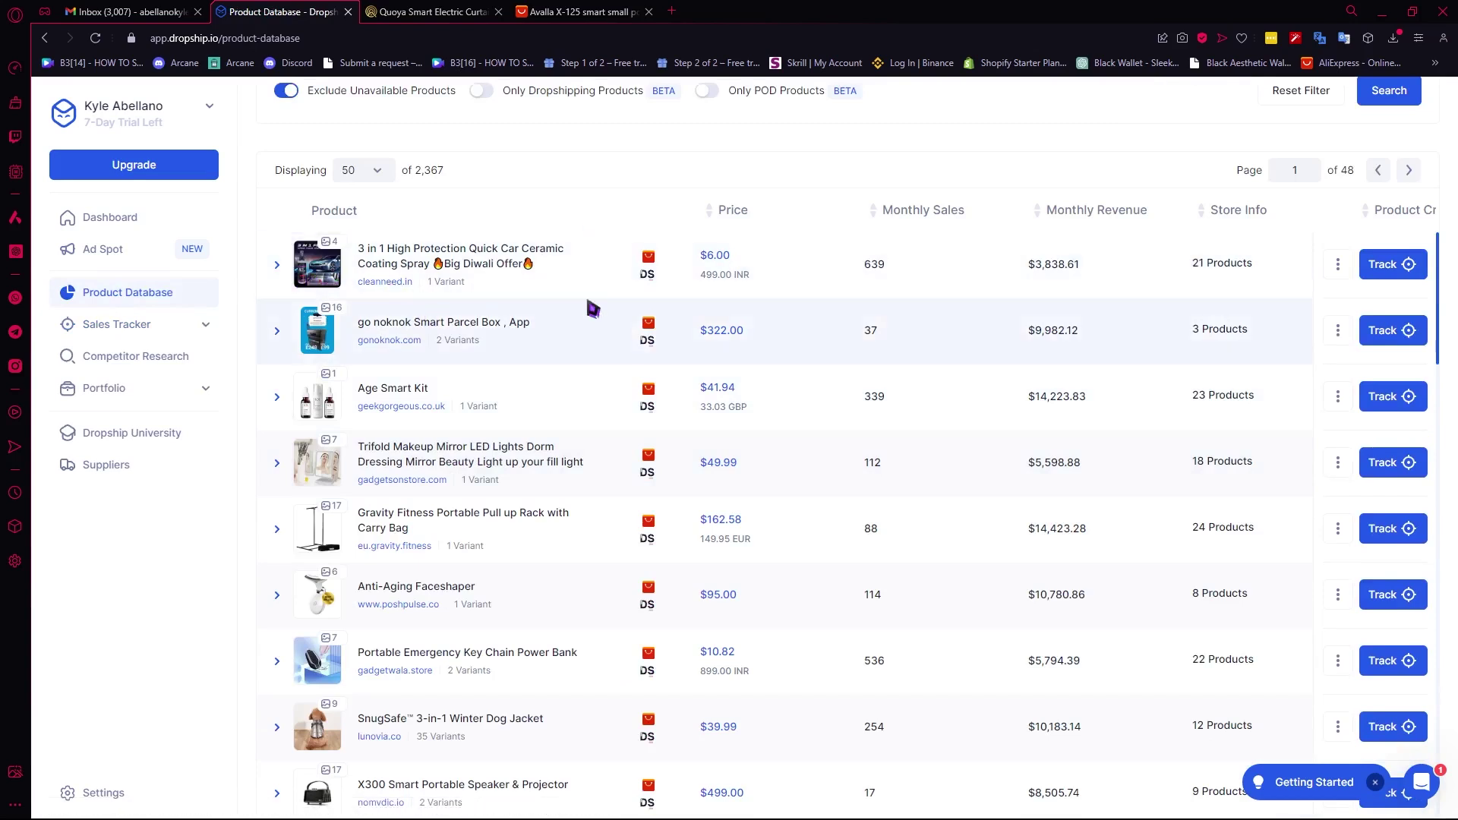
left_click(1393, 265)
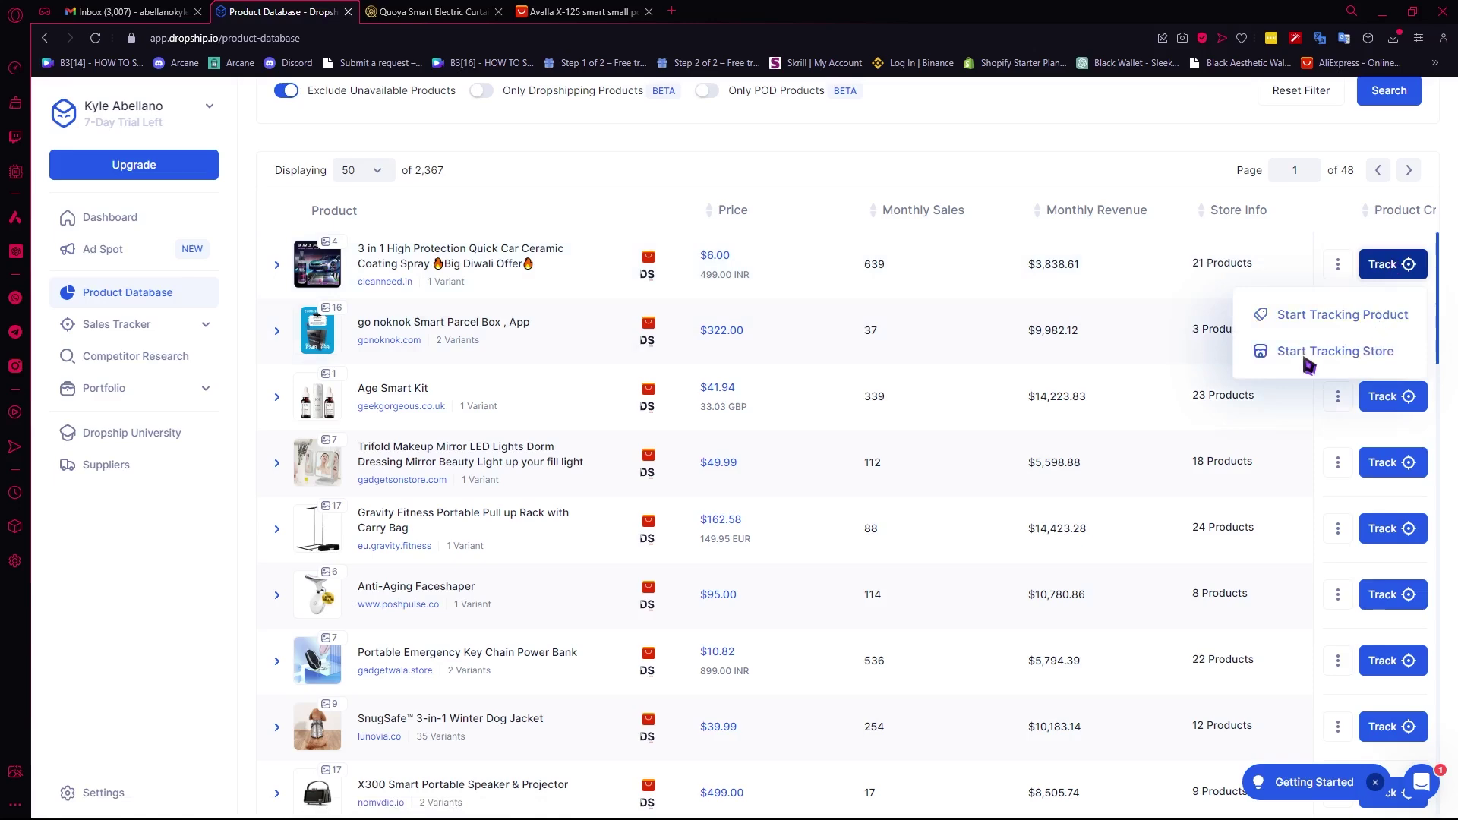
left_click(1307, 363)
left_click(145, 332)
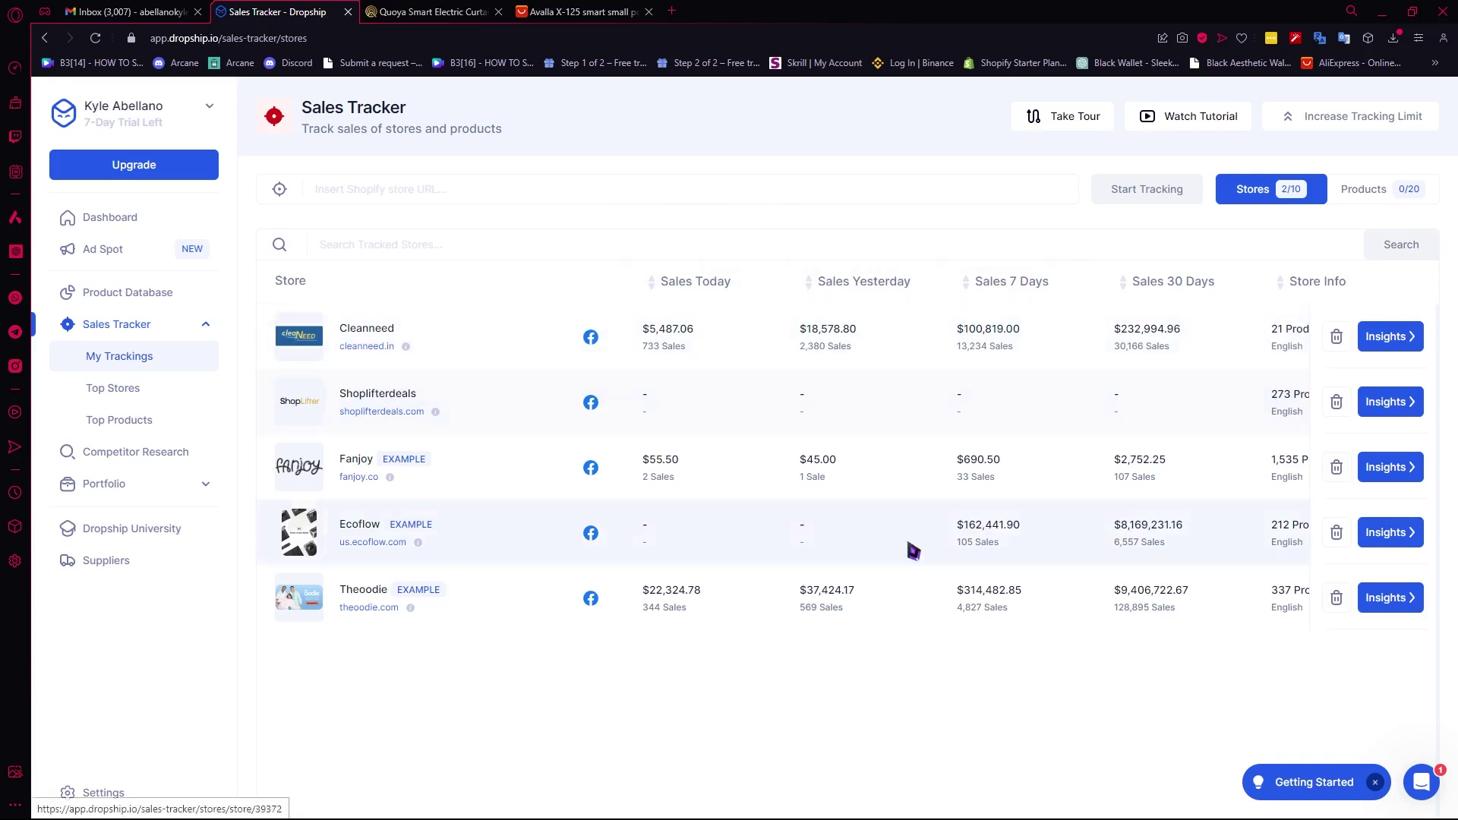
Open the insights of the tracked Cleanneed store, look over its store details and dismiss the LastPass offer to save a payment card
triple_click(1313, 281)
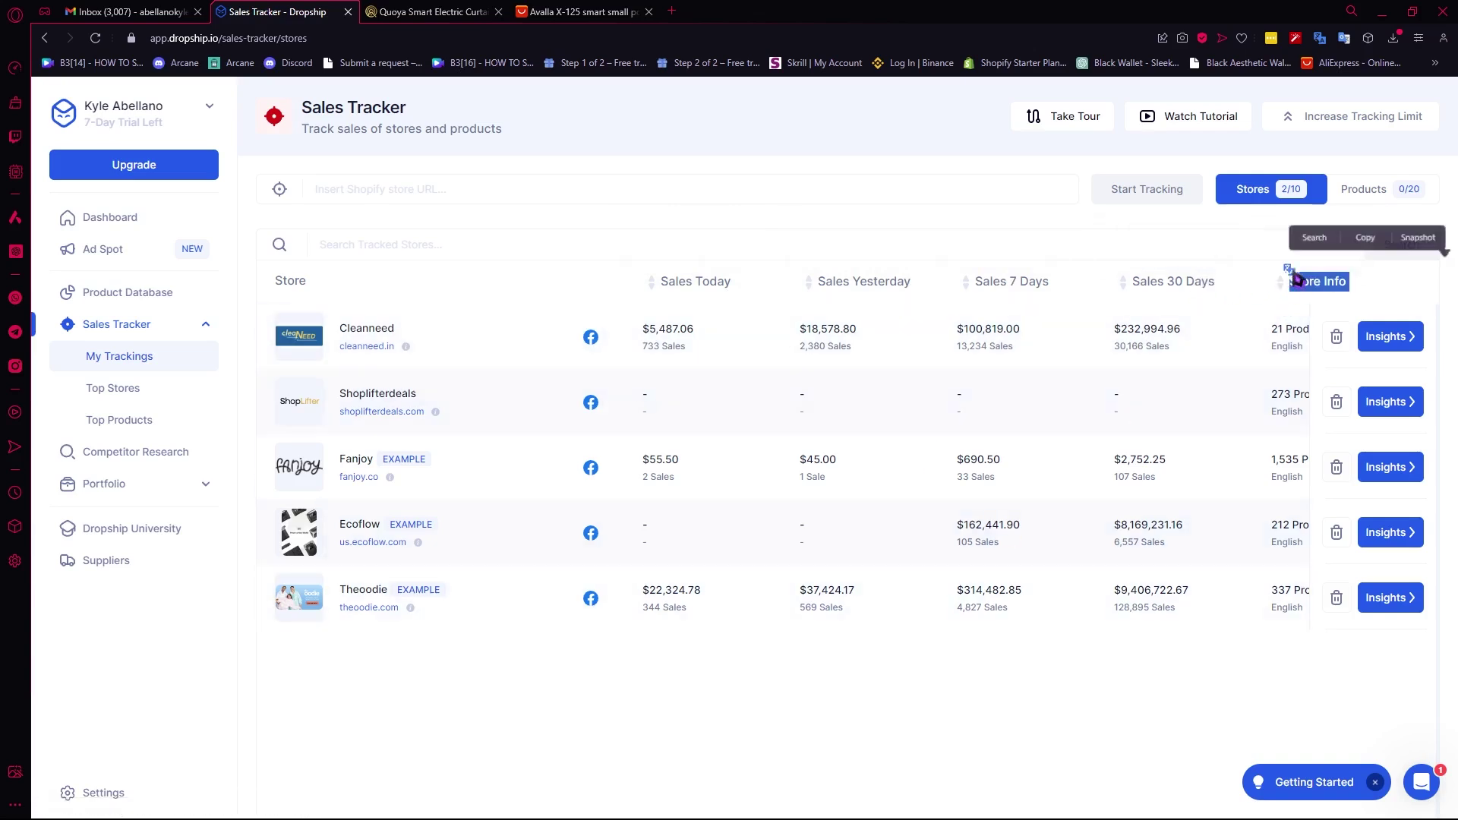
left_click(717, 706)
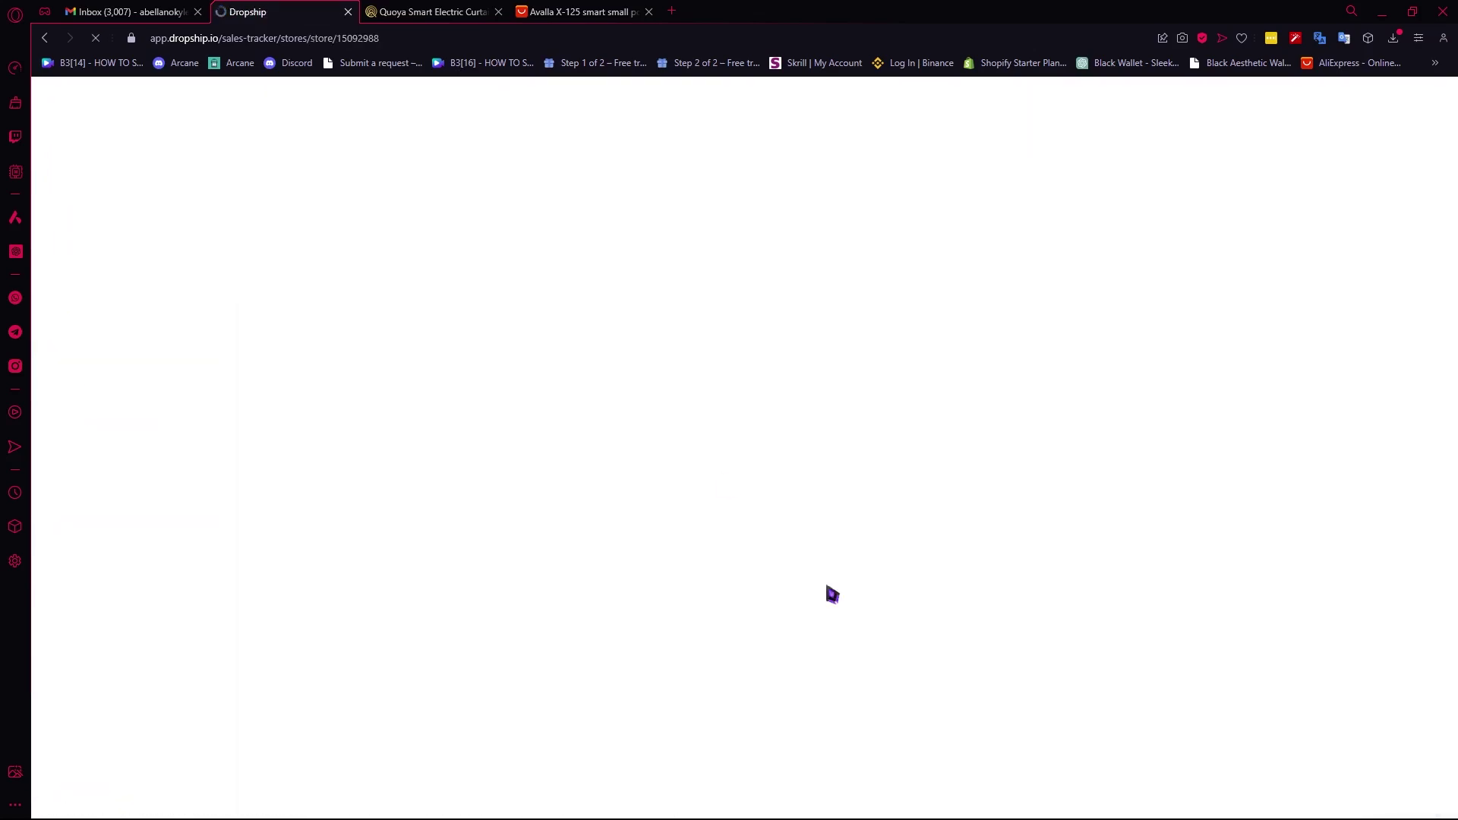
scroll(805, 433, "down", 2)
scroll(790, 431, "up", 2)
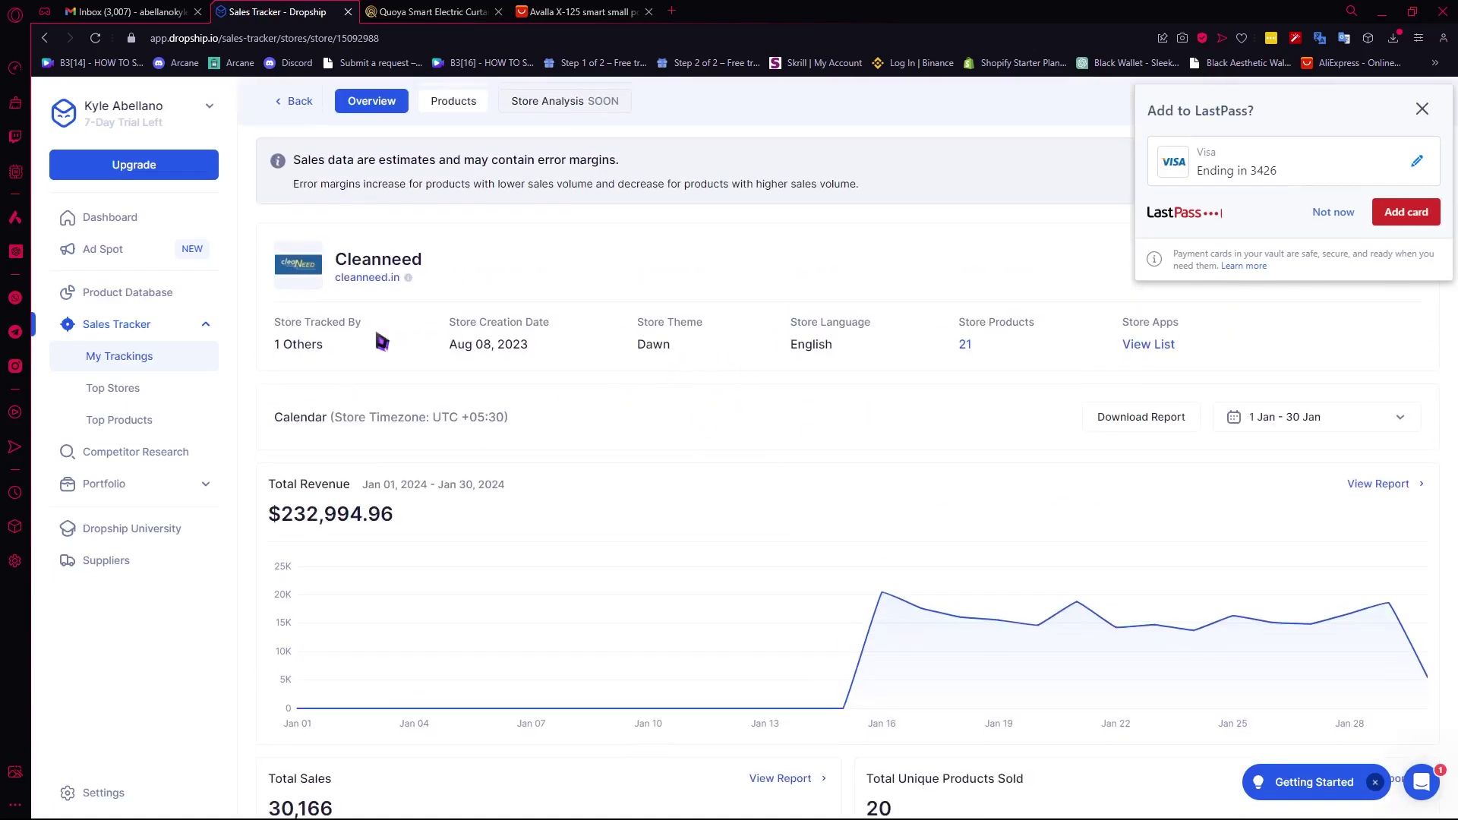
left_click_drag(534, 332, 560, 325)
left_click_drag(658, 322, 727, 328)
right_click(667, 354)
left_click(593, 352)
double_click(673, 351)
left_click(1422, 109)
Examine Cleanneed's revenue, sales and unique products charts together with the sales, revenue and creation dates of its products
scroll(911, 357, "down", 9)
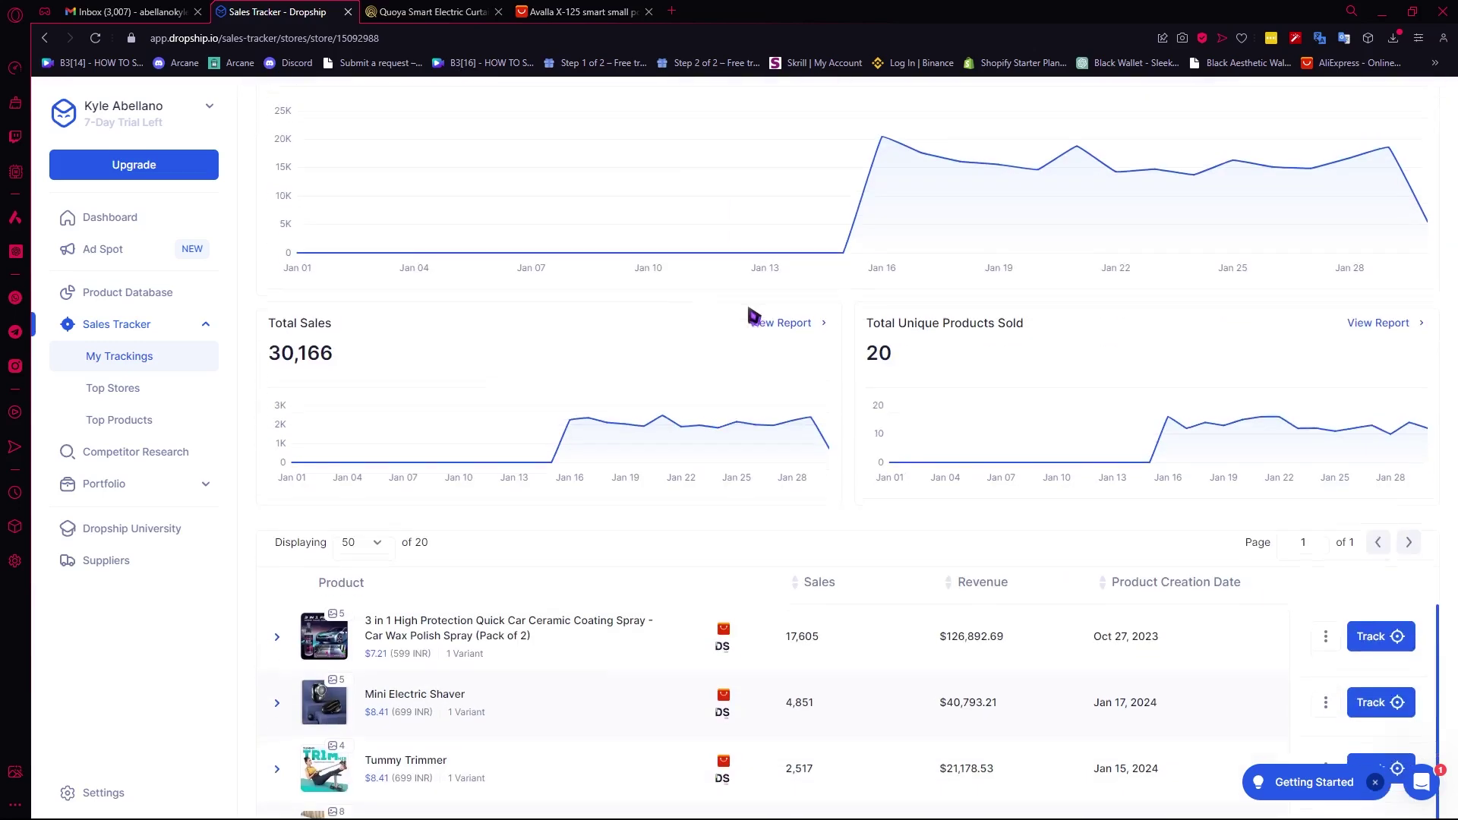
scroll(554, 357, "down", 2)
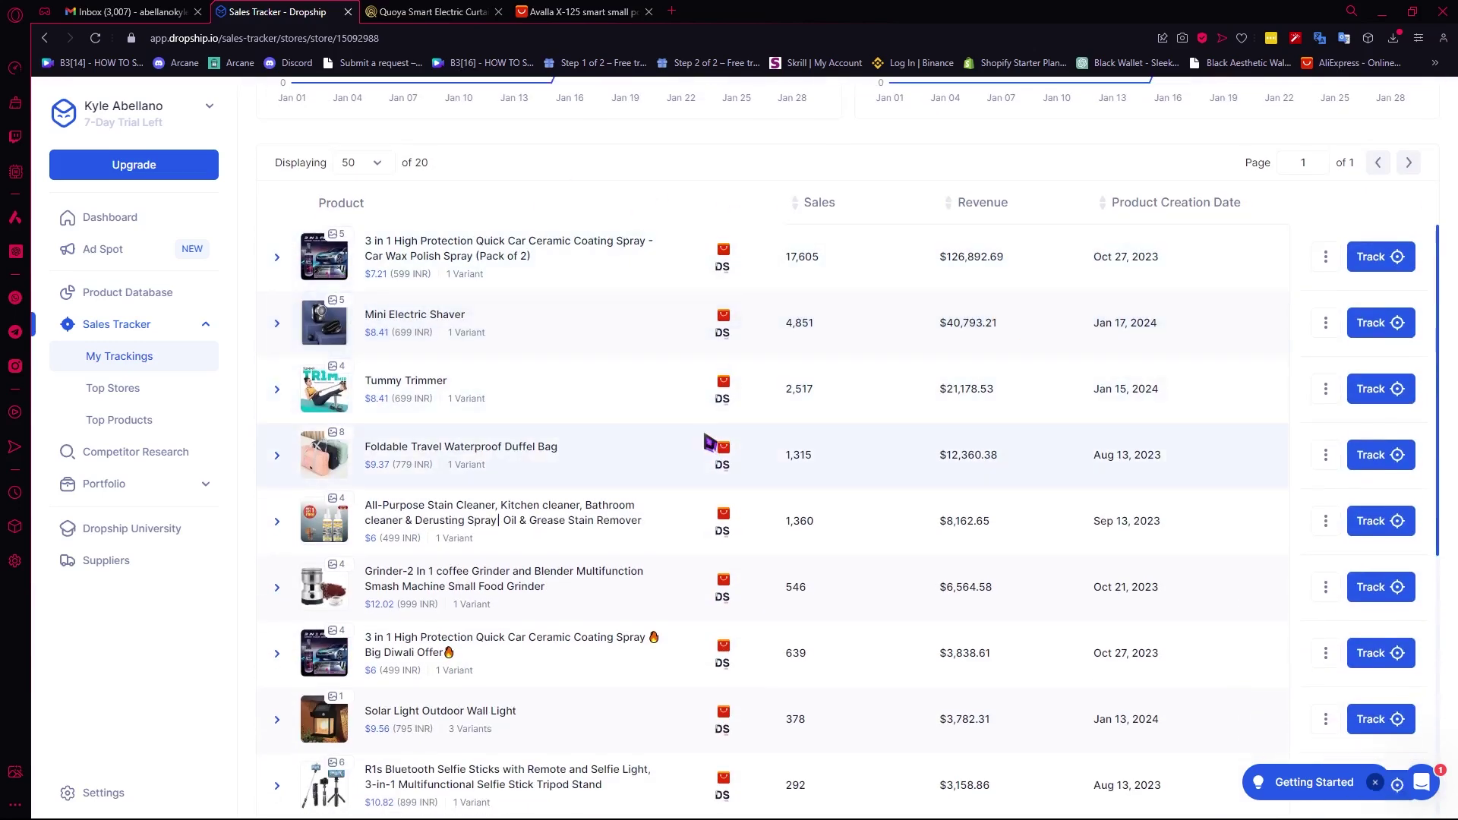
scroll(775, 488, "down", 4)
scroll(856, 566, "up", 8)
scroll(706, 391, "up", 4)
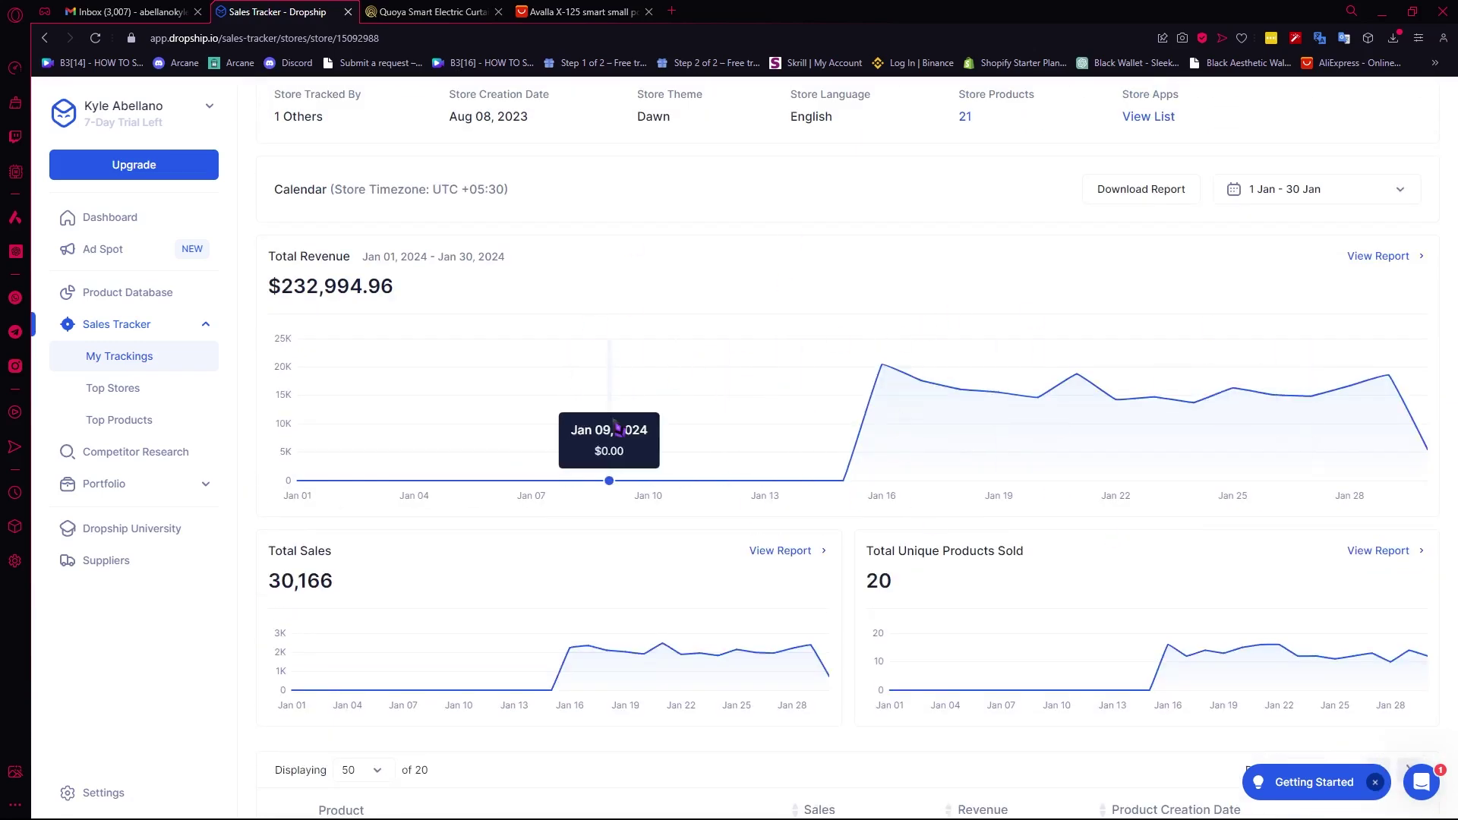
scroll(618, 425, "down", 4)
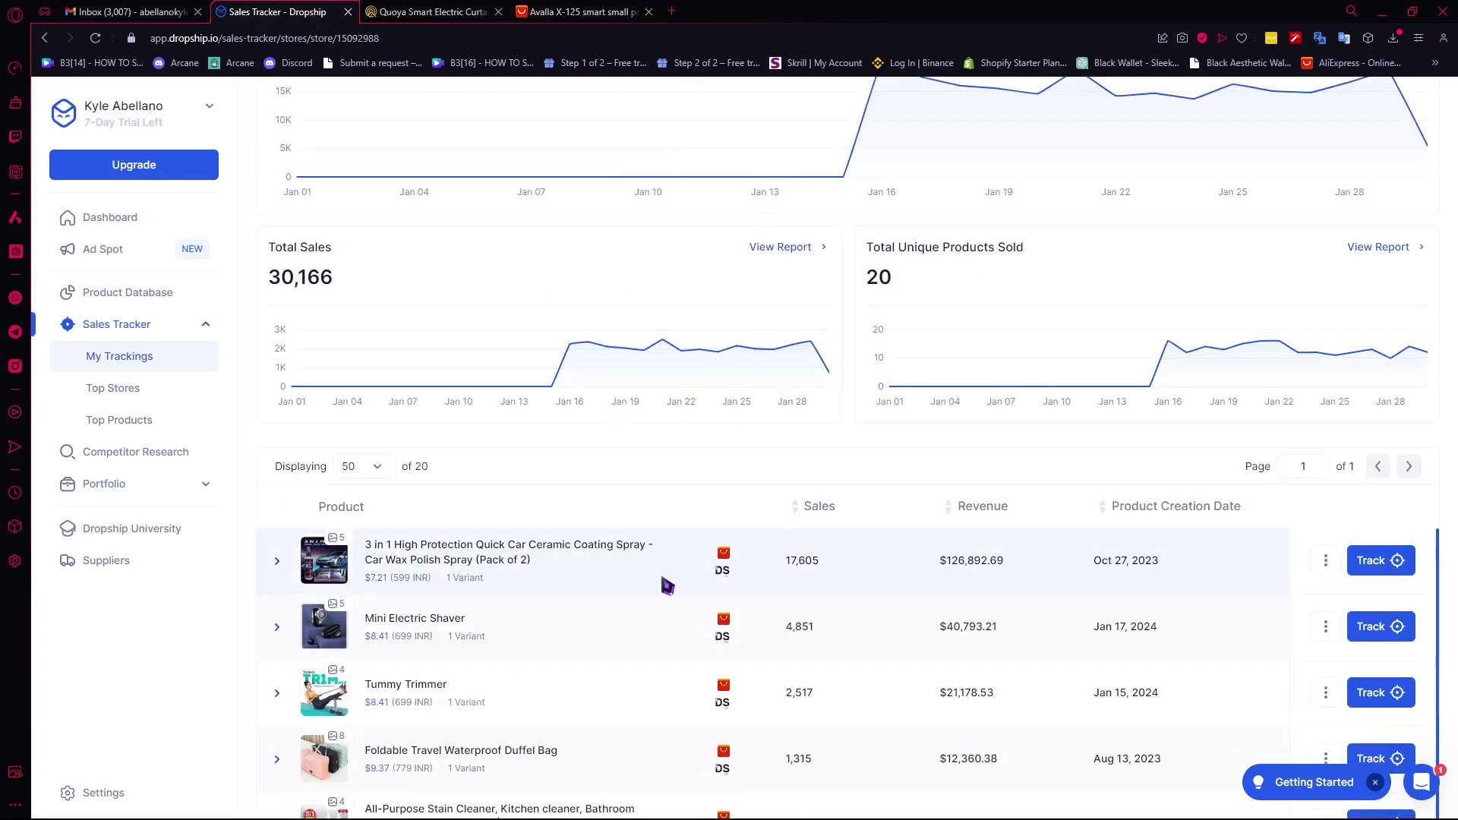
scroll(641, 619, "up", 1)
scroll(719, 667, "down", 1)
scroll(1048, 517, "down", 2)
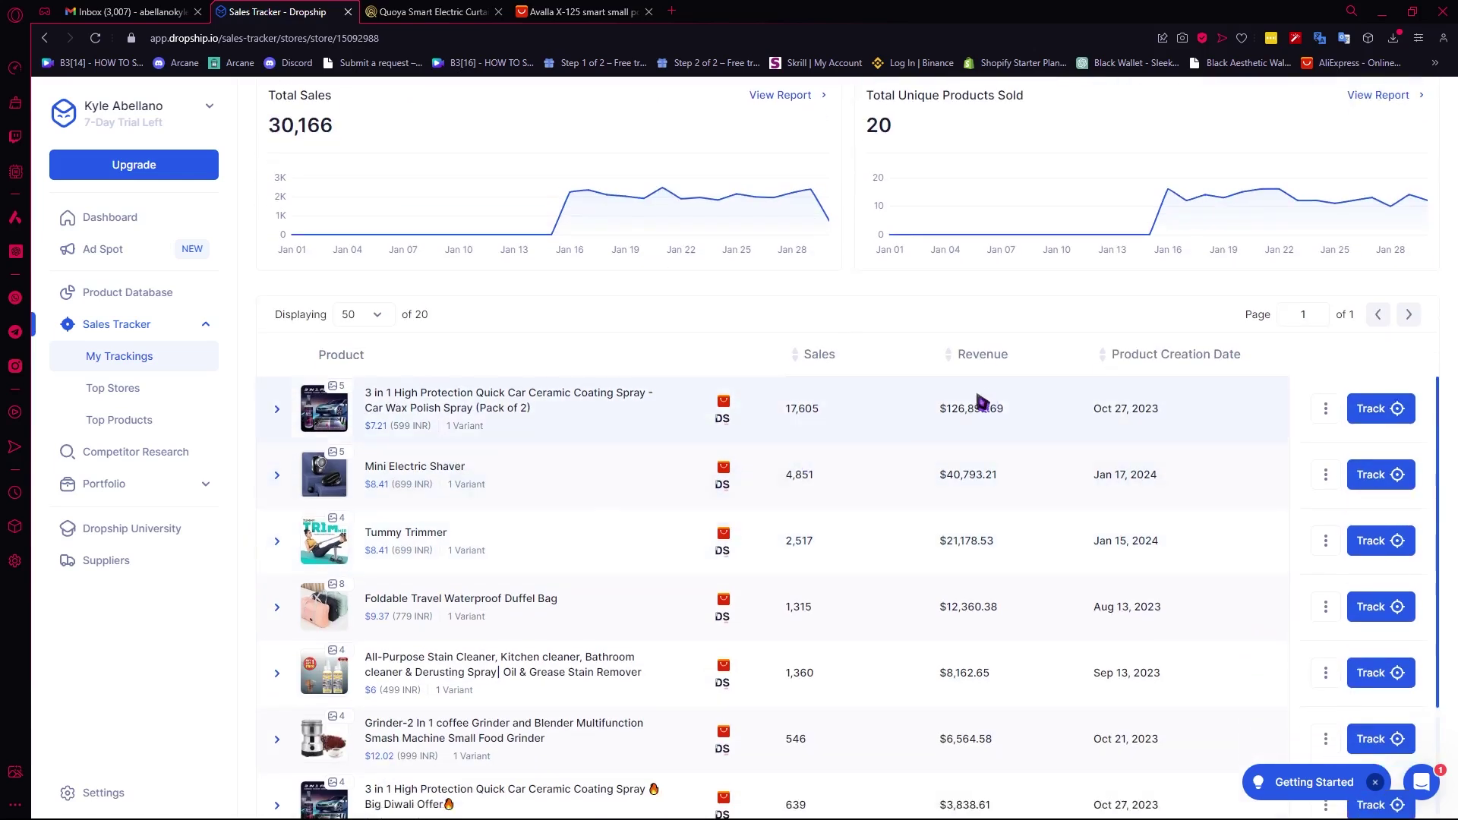
scroll(826, 401, "down", 2)
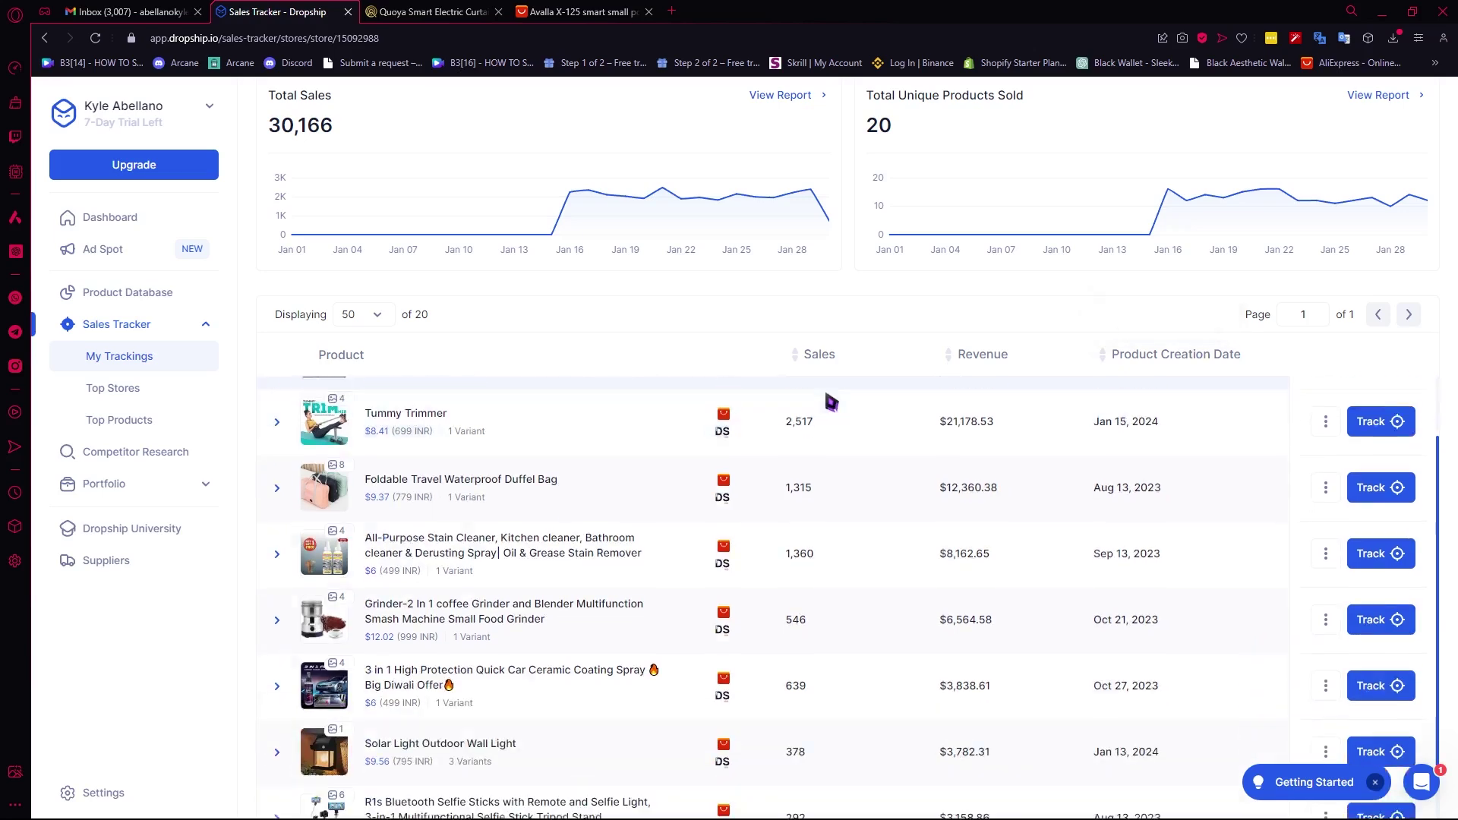
scroll(894, 558, "up", 4)
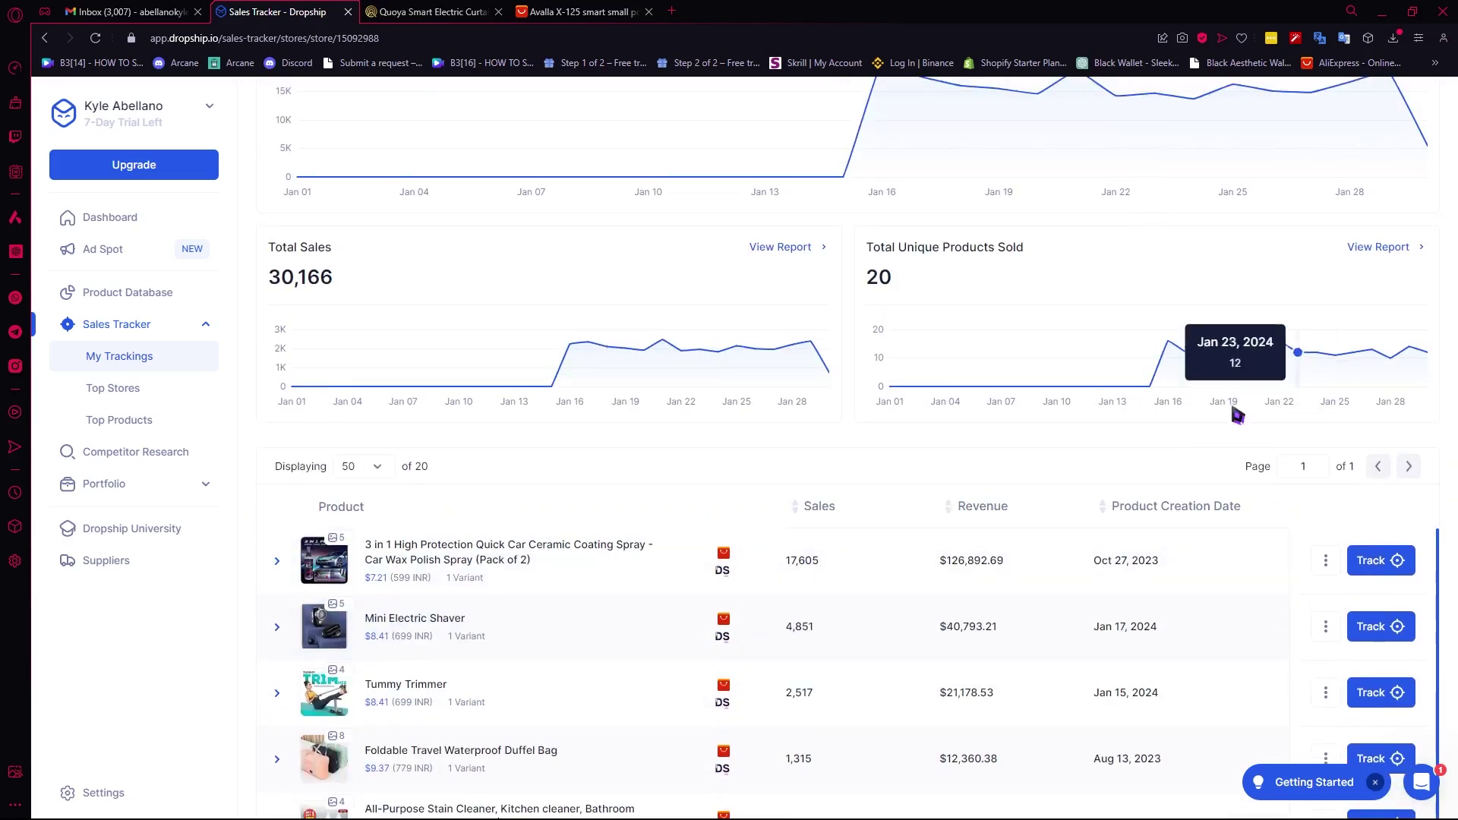
Start tracking Cleanneed's 3 in 1 car ceramic coating spray (Pack of 2), and return to the tracked stores
left_click(1367, 562)
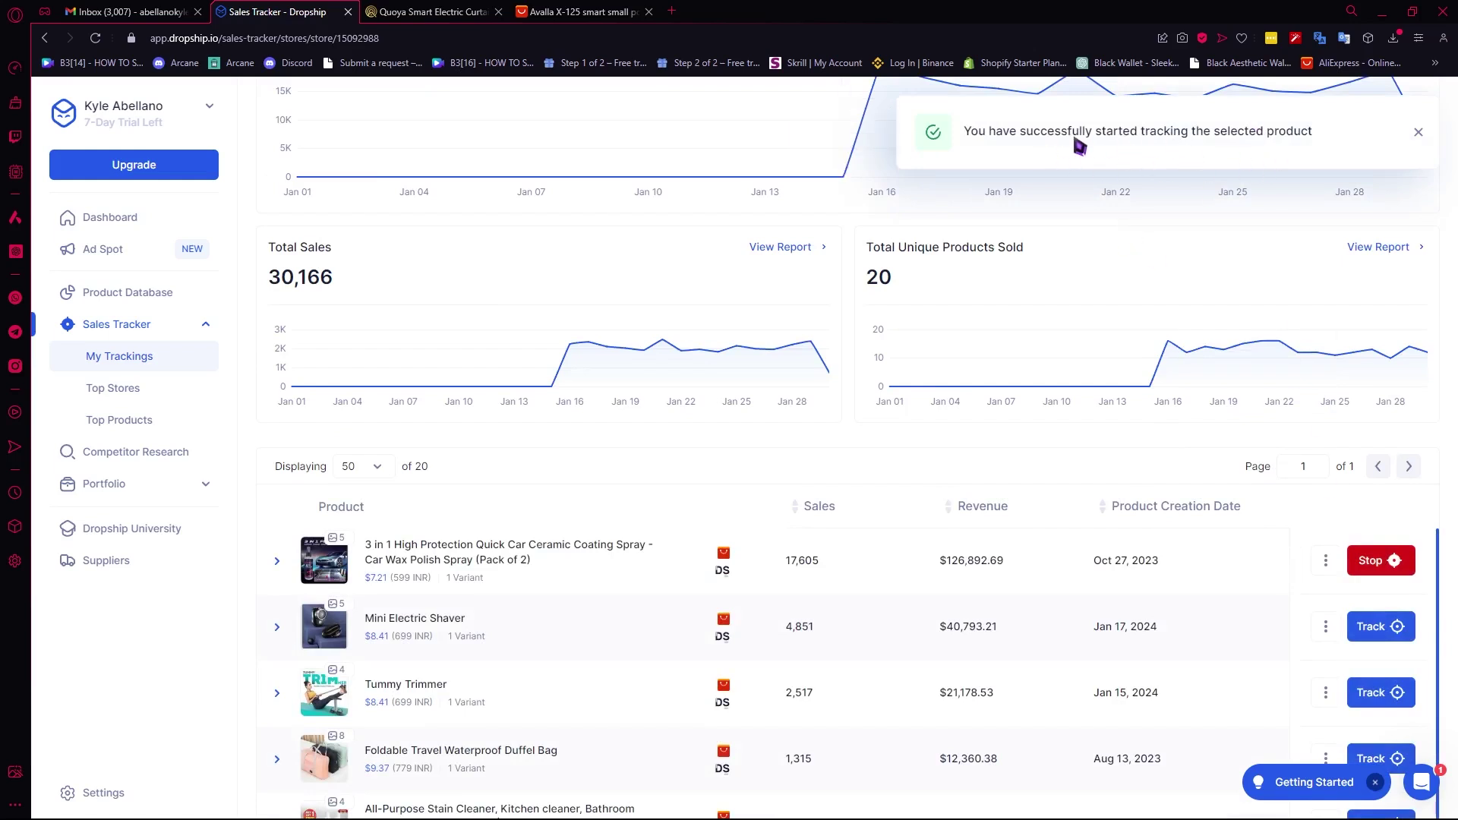
left_click(149, 368)
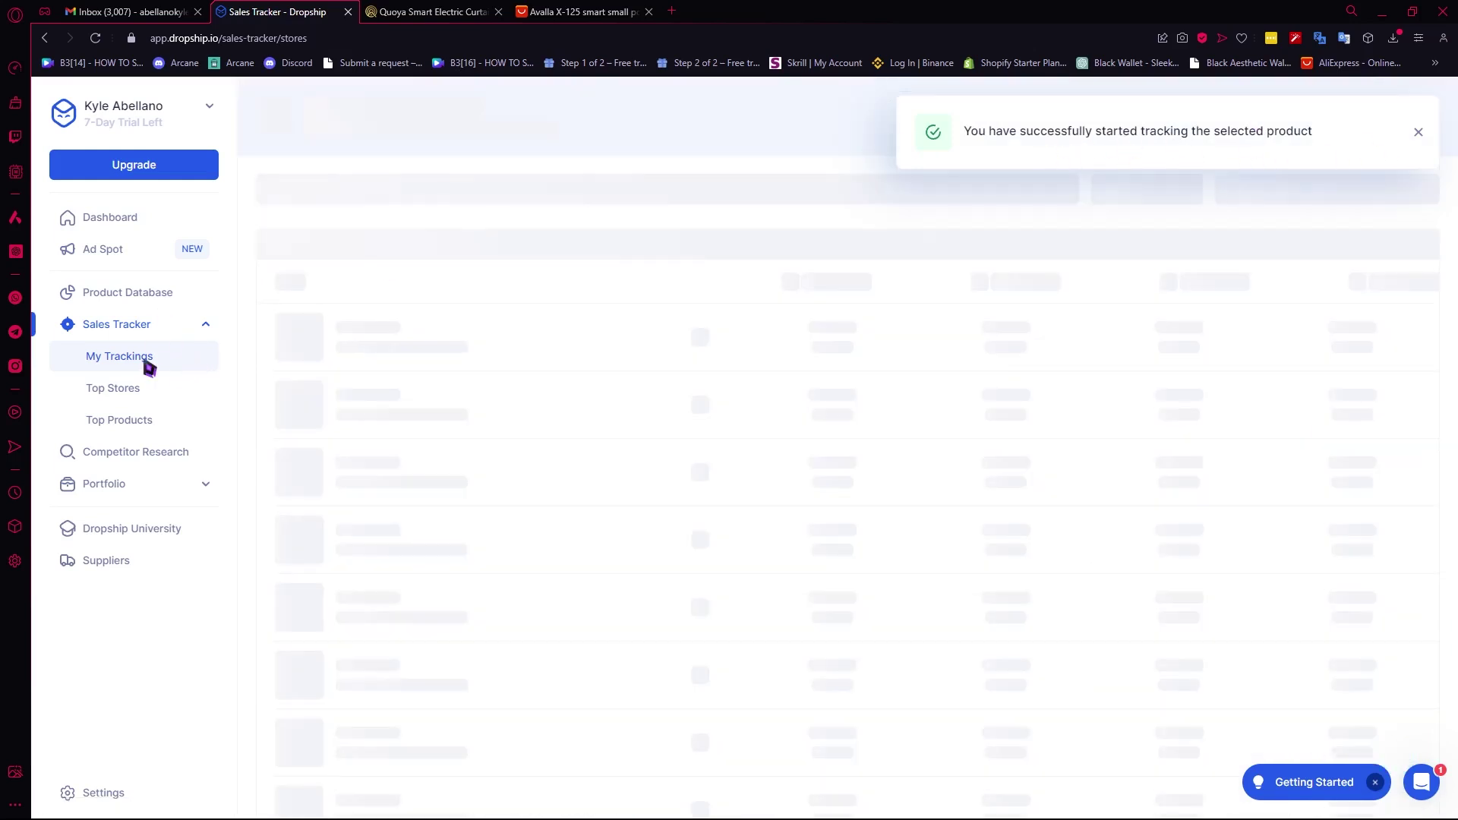
Look over the top performing products for the last 30 days in the Sales Tracker
left_click(156, 423)
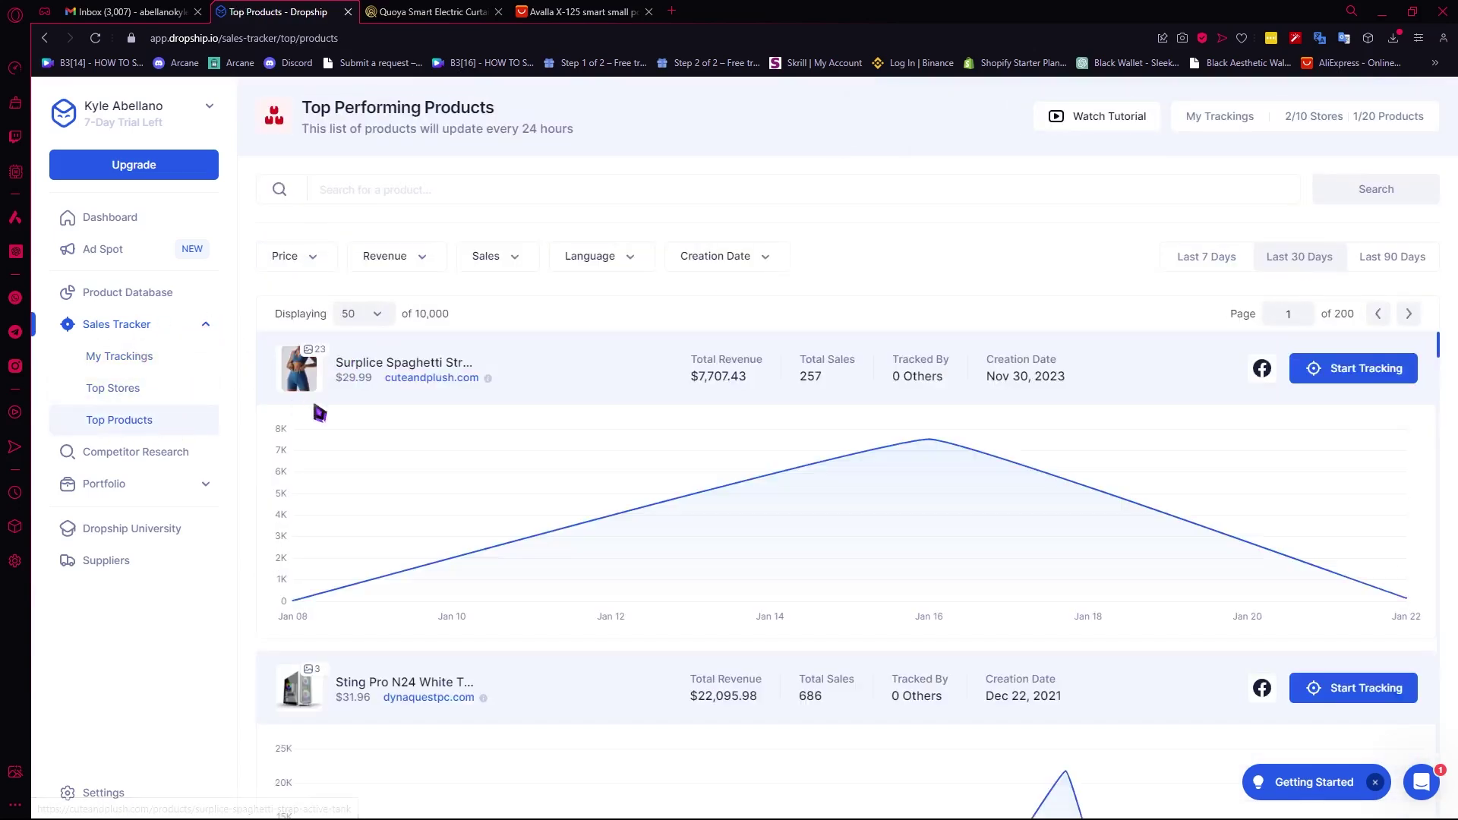
scroll(339, 397, "down", 4)
scroll(404, 495, "up", 3)
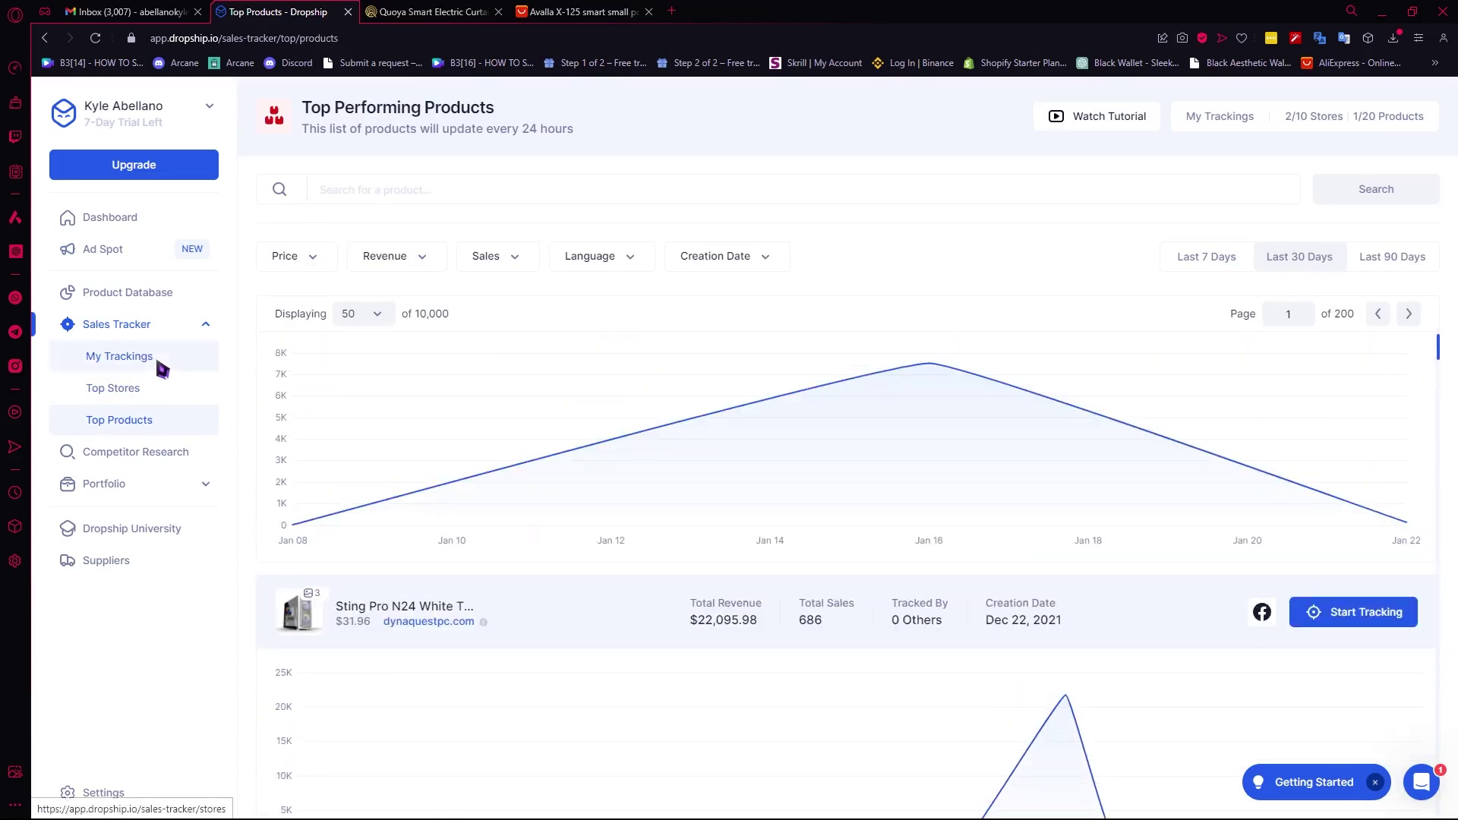
Reopen the tracked Cleanneed store's insights and view the import options for its 3 in 1 coating spray (Pack of 2)
left_click(160, 368)
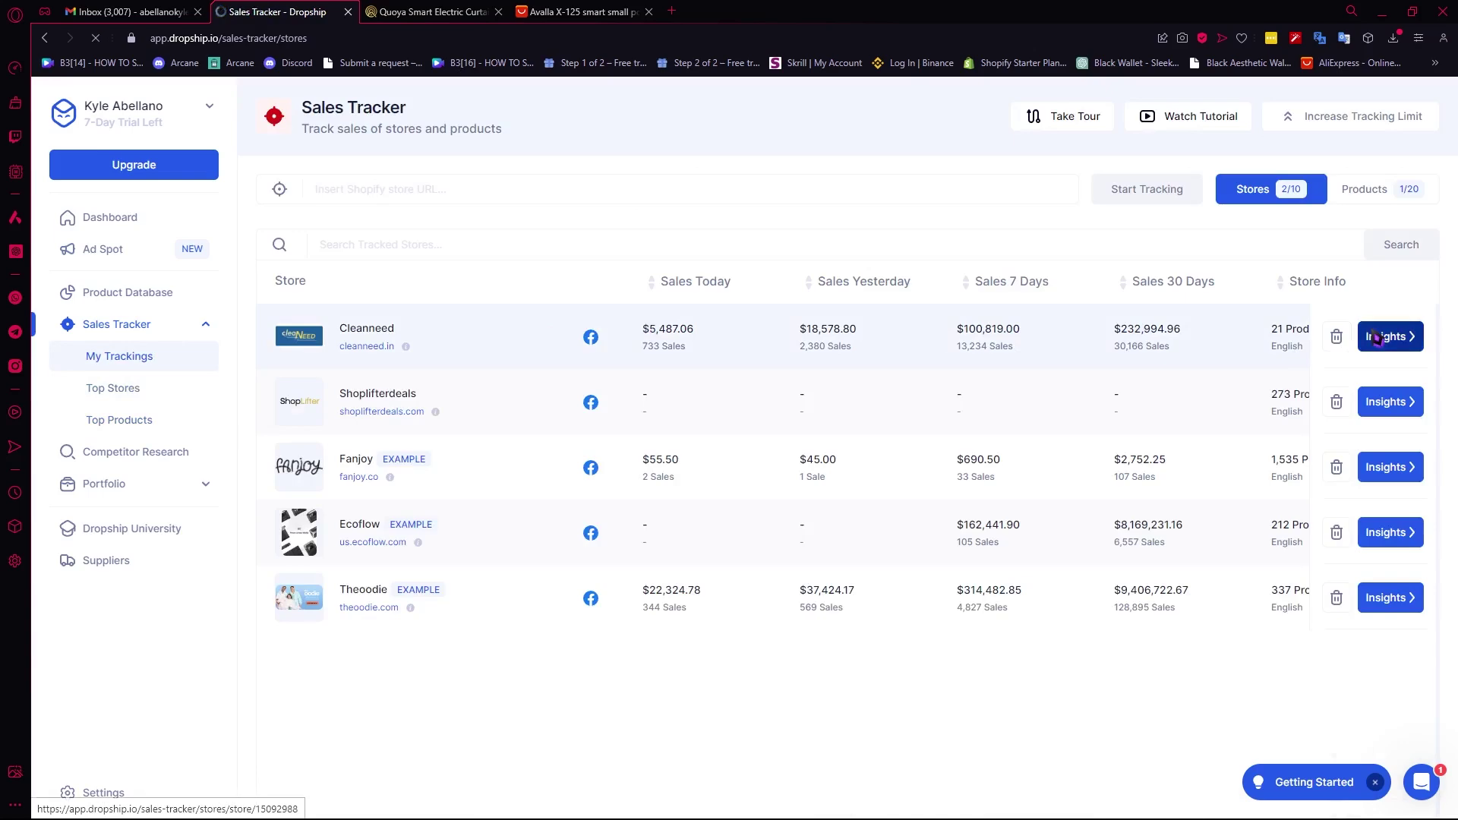
scroll(987, 509, "down", 10)
scroll(1169, 433, "up", 3)
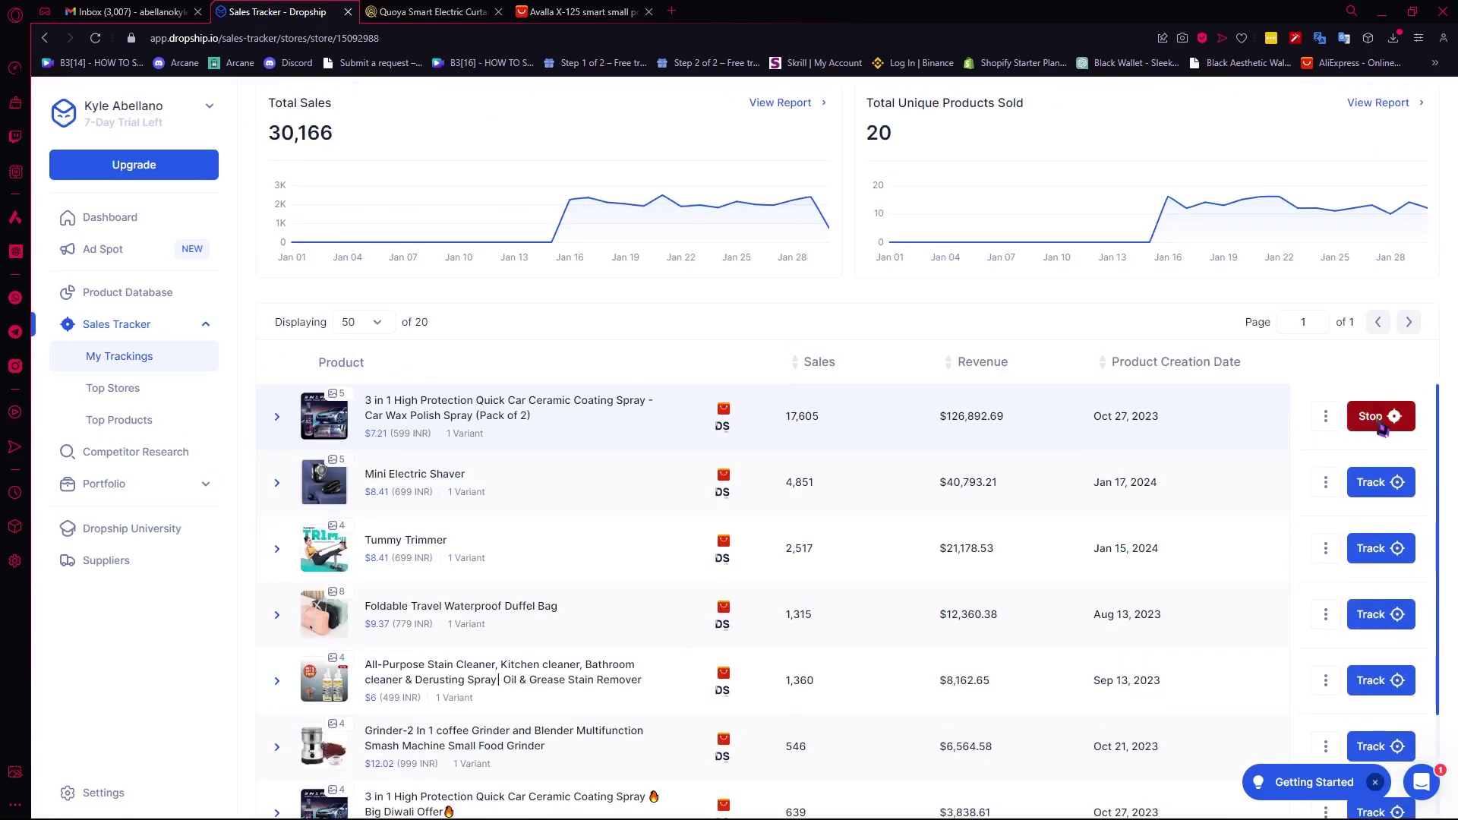
left_click(1334, 422)
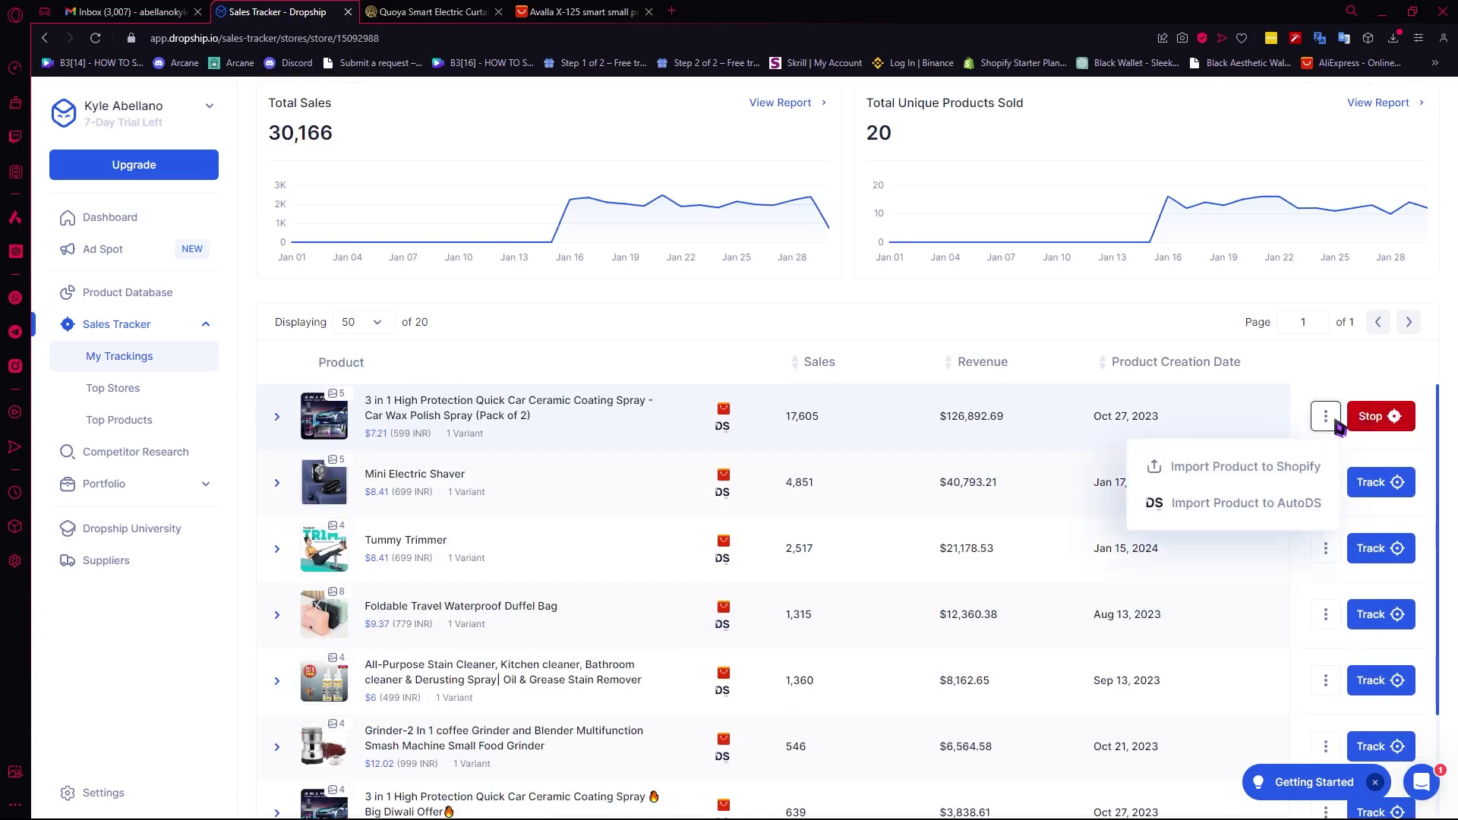
Open the coating spray (Pack of 2) on Cleanneed's own site and examine its photos, specifications, reviews and related products
left_click(555, 405)
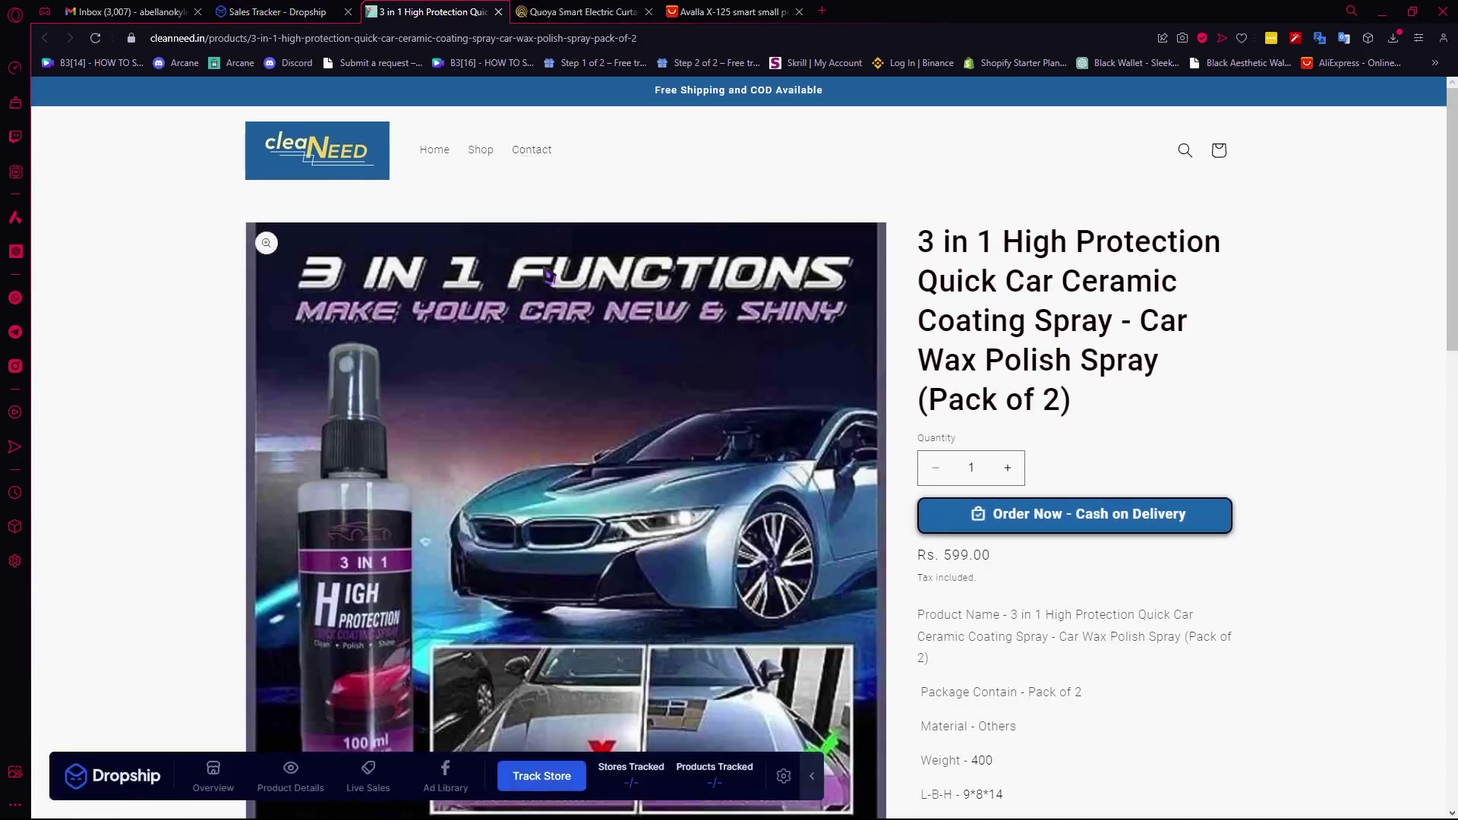
scroll(790, 131, "down", 3)
scroll(820, 228, "up", 3)
scroll(851, 337, "down", 2)
scroll(850, 337, "down", 7)
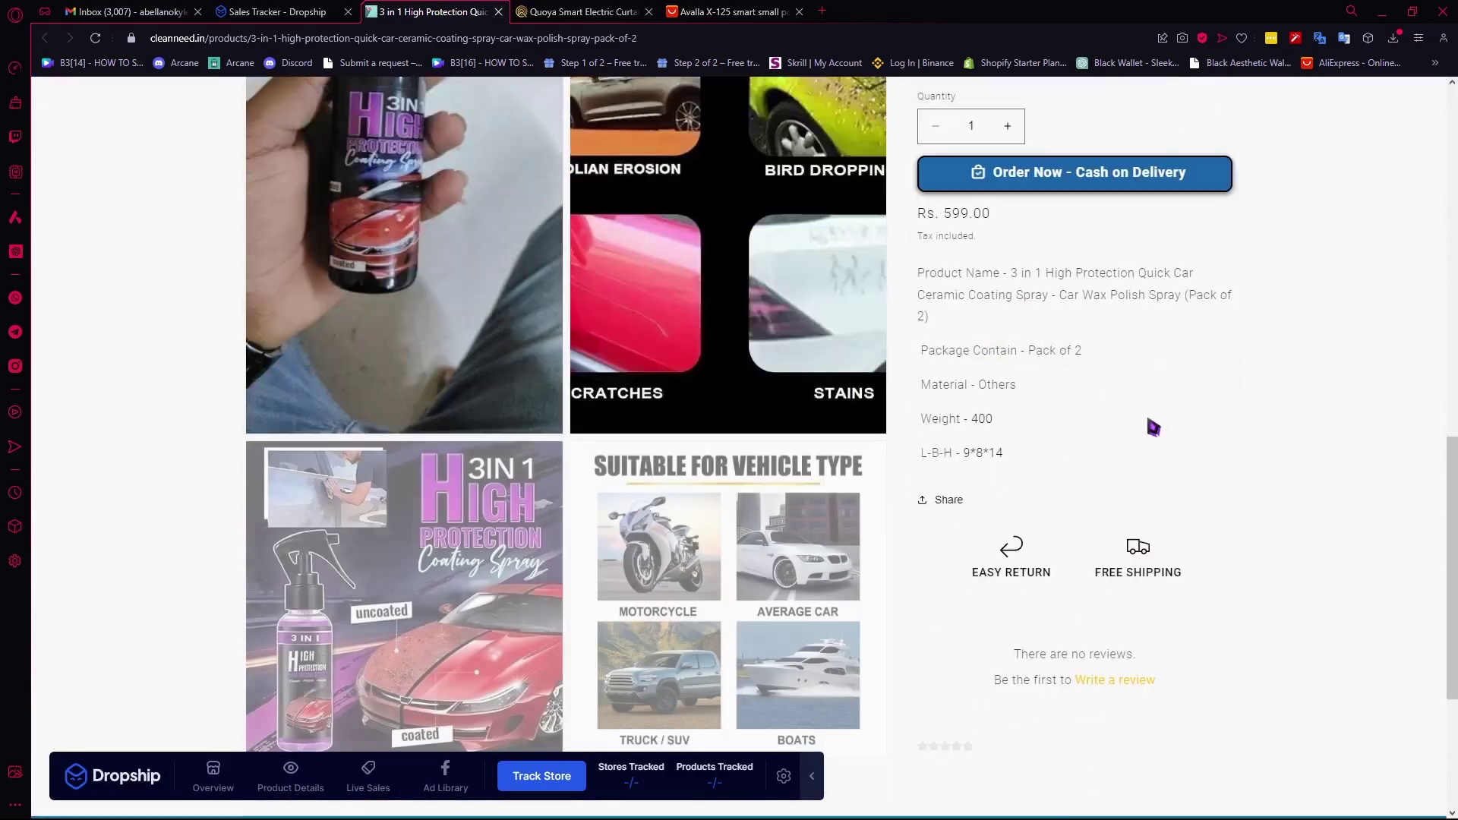
scroll(904, 498, "up", 1)
scroll(905, 498, "down", 5)
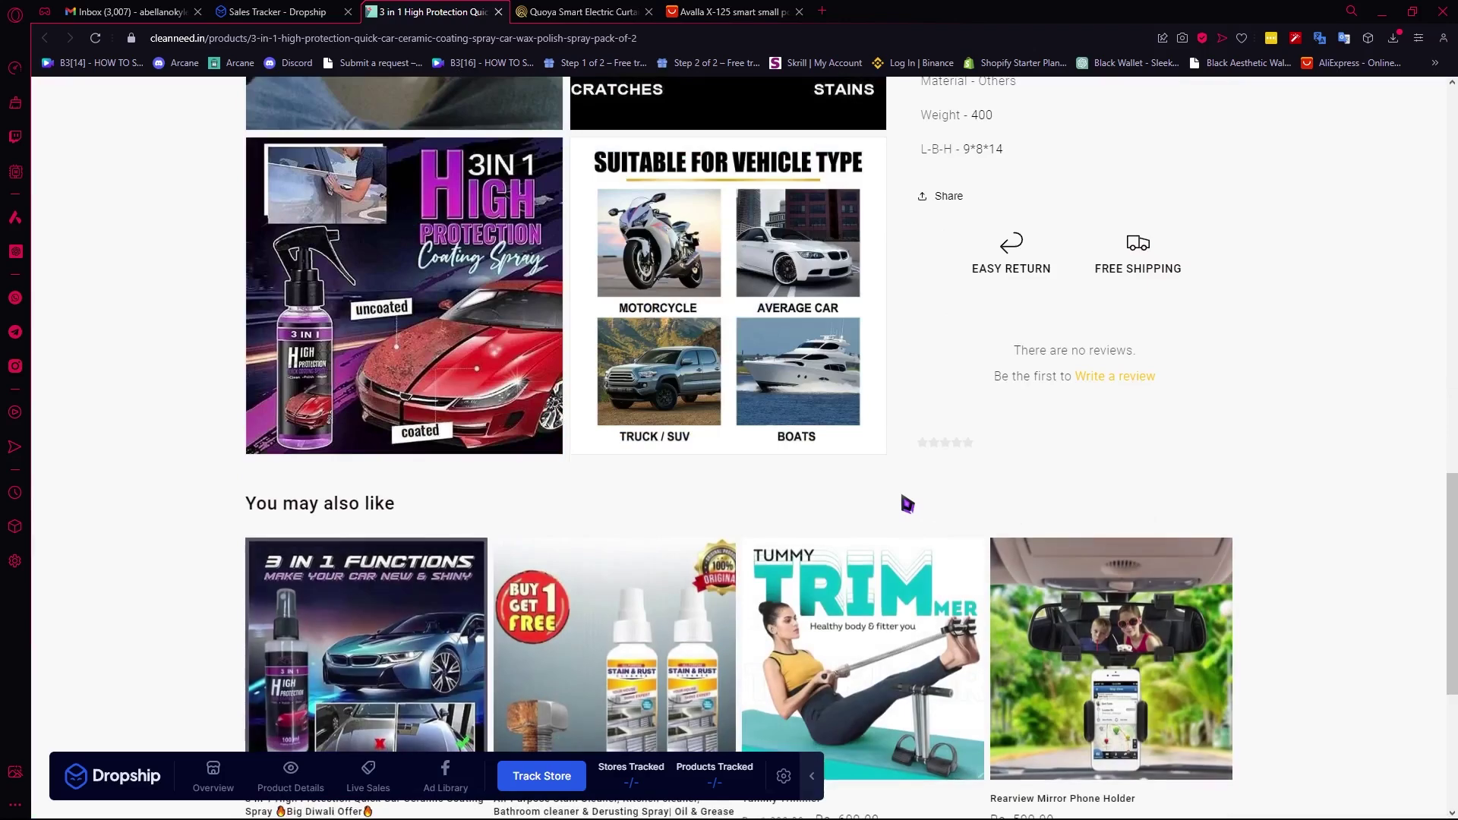
scroll(904, 498, "up", 4)
Return to Cleanneed's insights in the Sales Tracker and look through the remaining products in its list
left_click(277, 11)
scroll(700, 589, "down", 4)
scroll(700, 588, "down", 5)
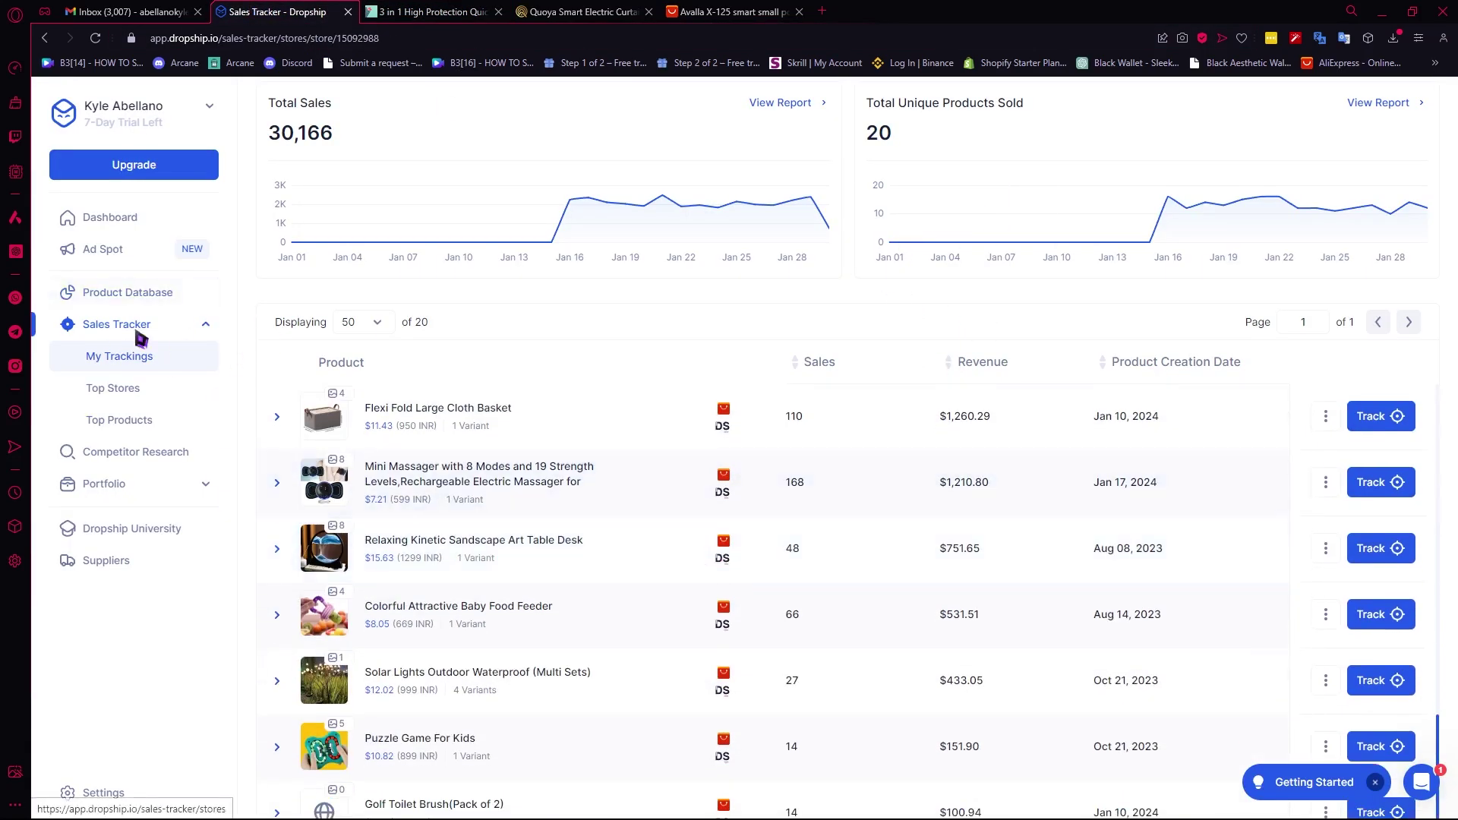
Examine the top performing stores of the last 30 days with their revenue charts and best sellers, and switch to the top performing products
left_click(177, 389)
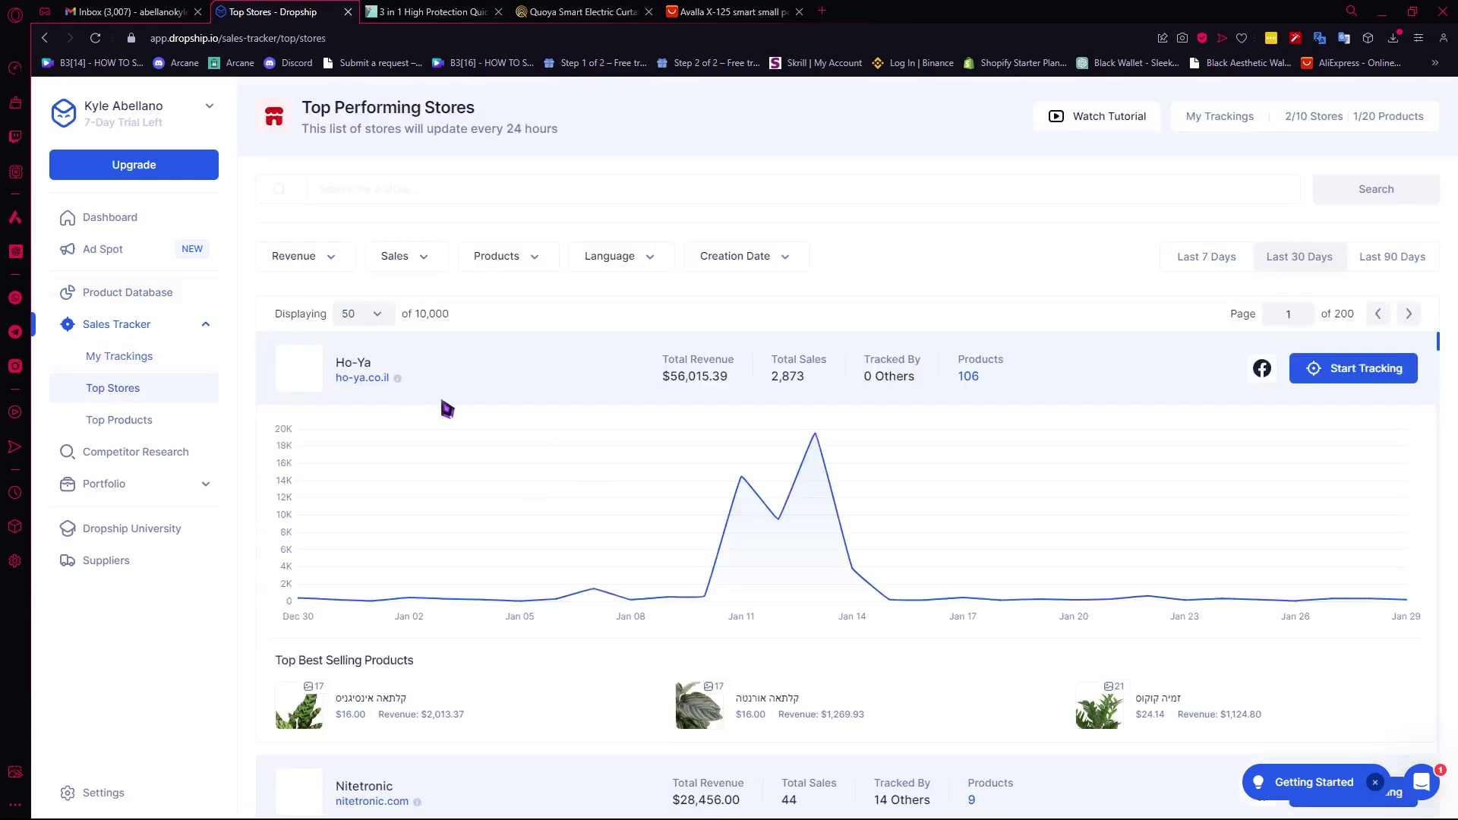
scroll(447, 410, "down", 3)
scroll(514, 449, "up", 3)
scroll(570, 426, "down", 3)
scroll(589, 494, "down", 3)
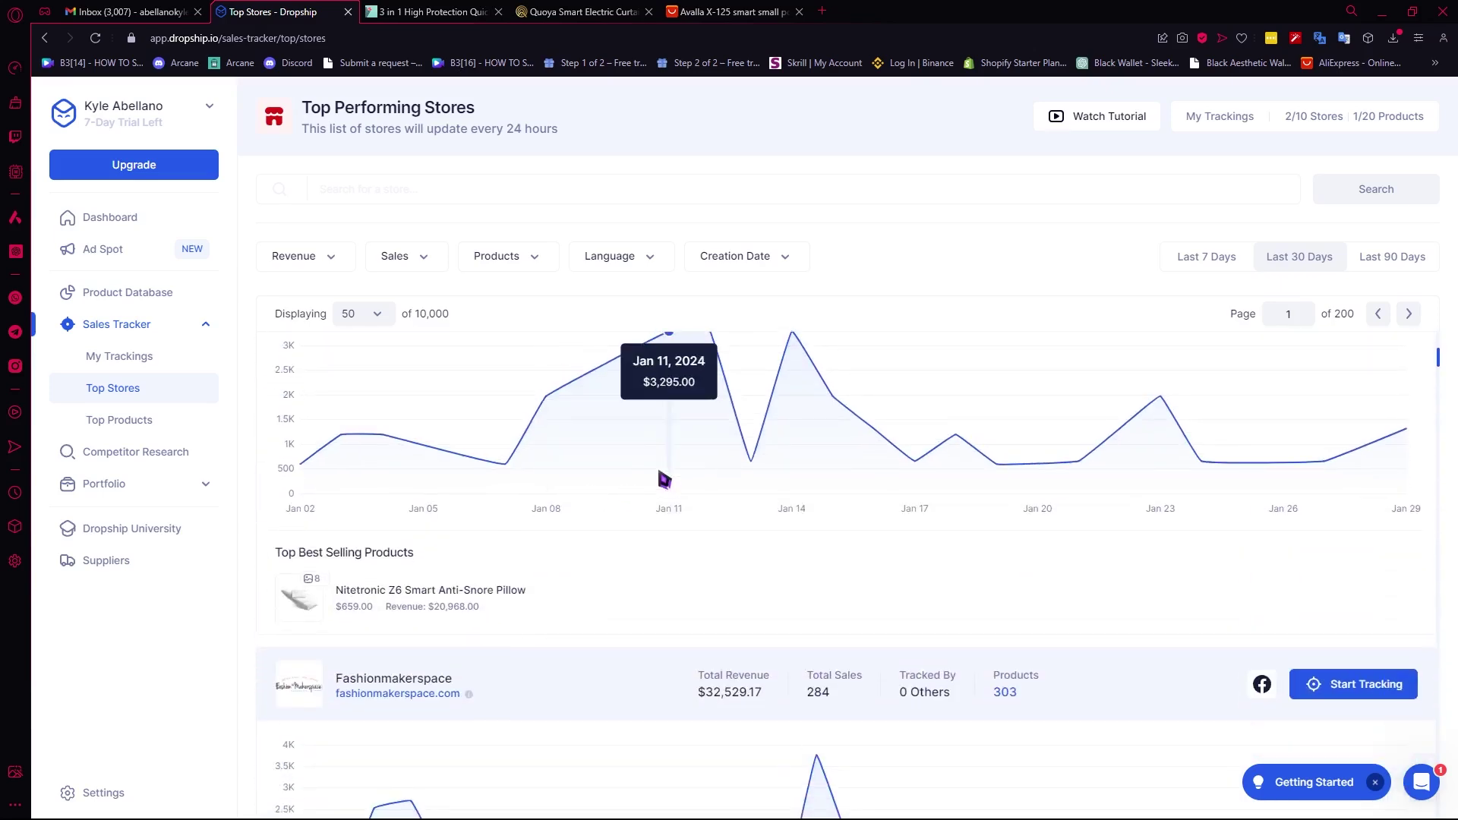
scroll(771, 405, "down", 4)
scroll(413, 461, "down", 1)
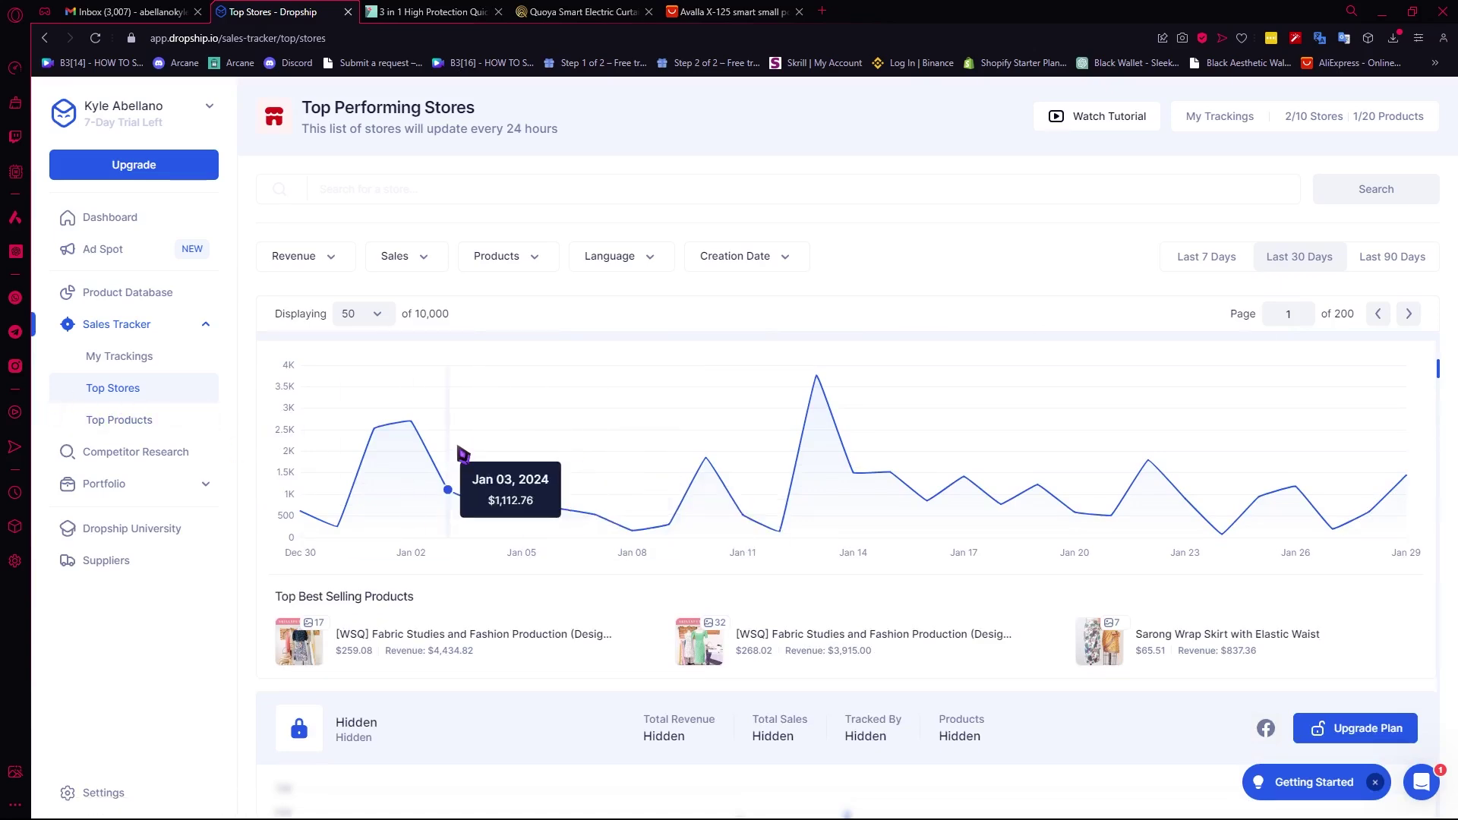
scroll(979, 537, "down", 4)
scroll(833, 510, "up", 15)
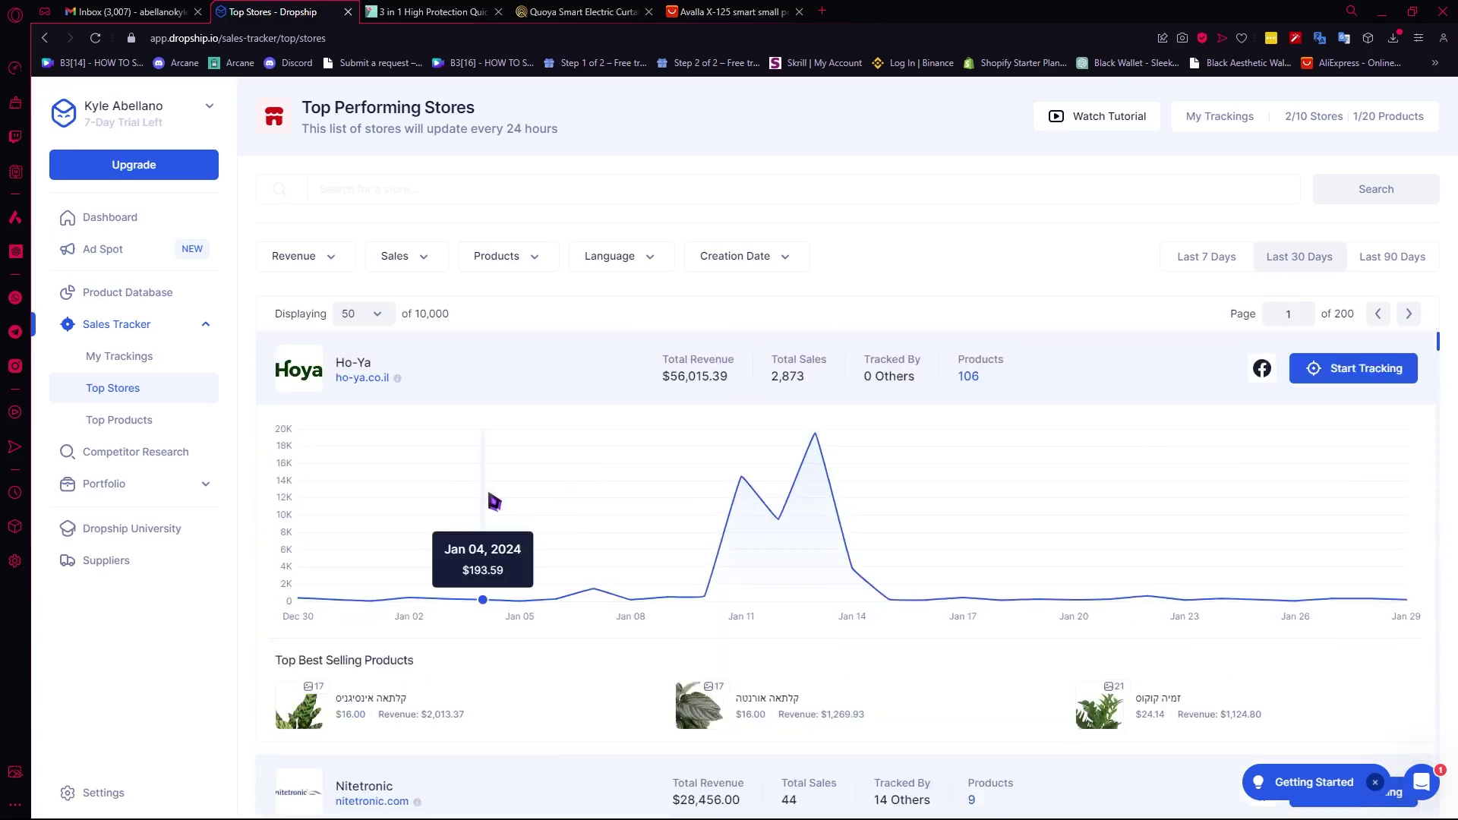
left_click(144, 426)
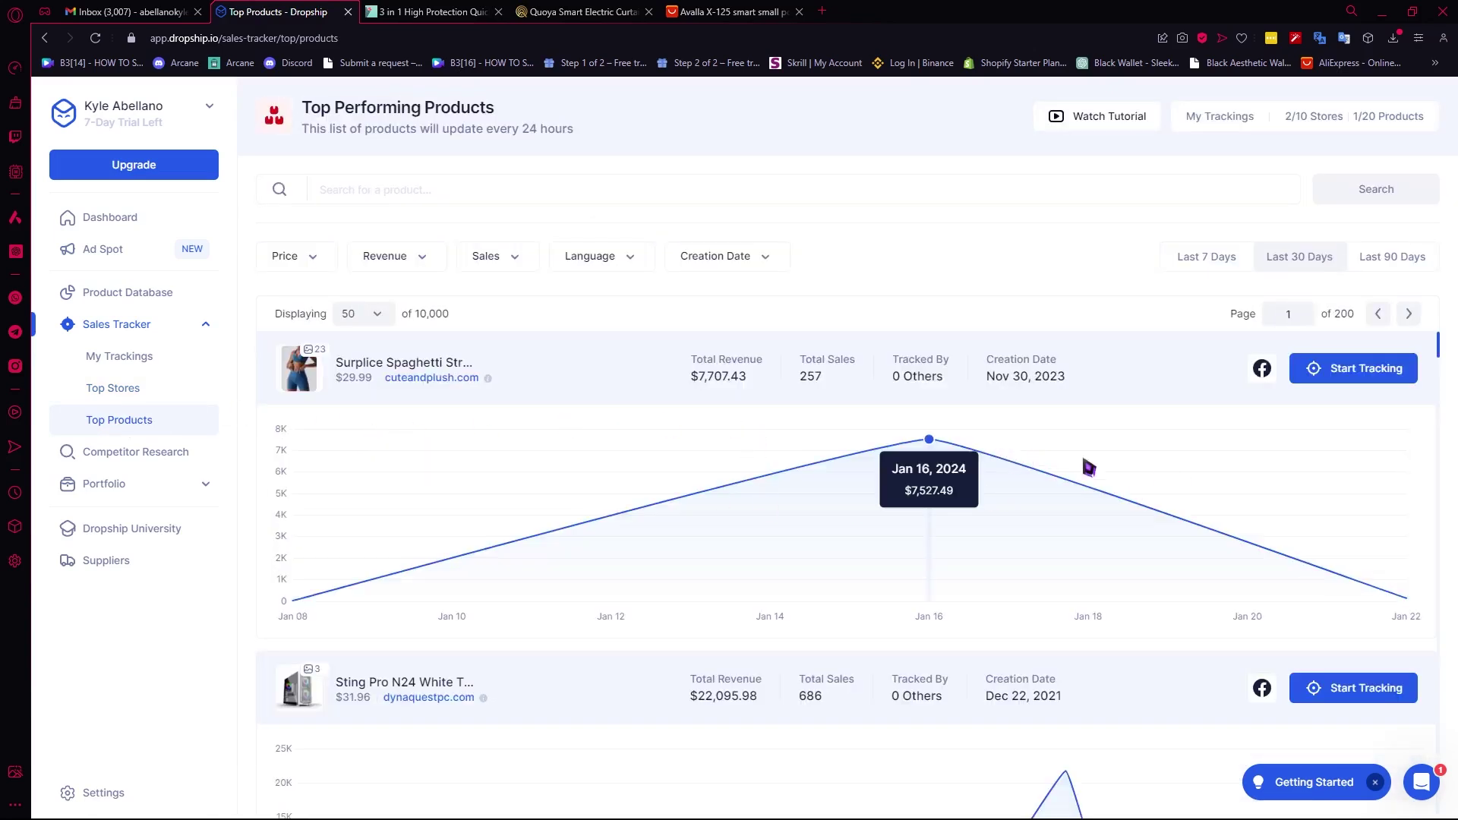
Look through more top performing products, open Competitor Research and read the free trial's daily search limit
scroll(1017, 456, "down", 4)
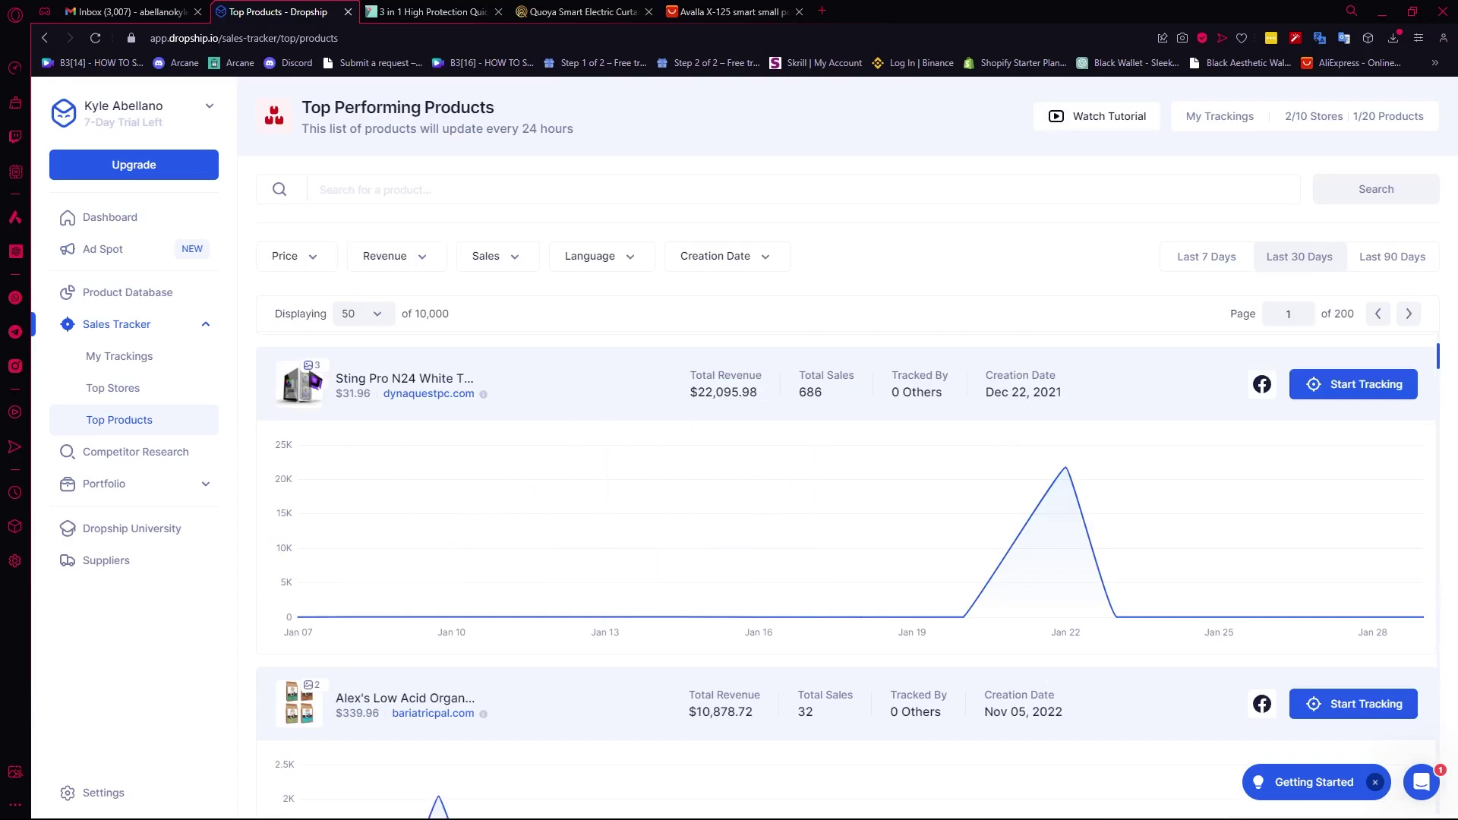
left_click(169, 451)
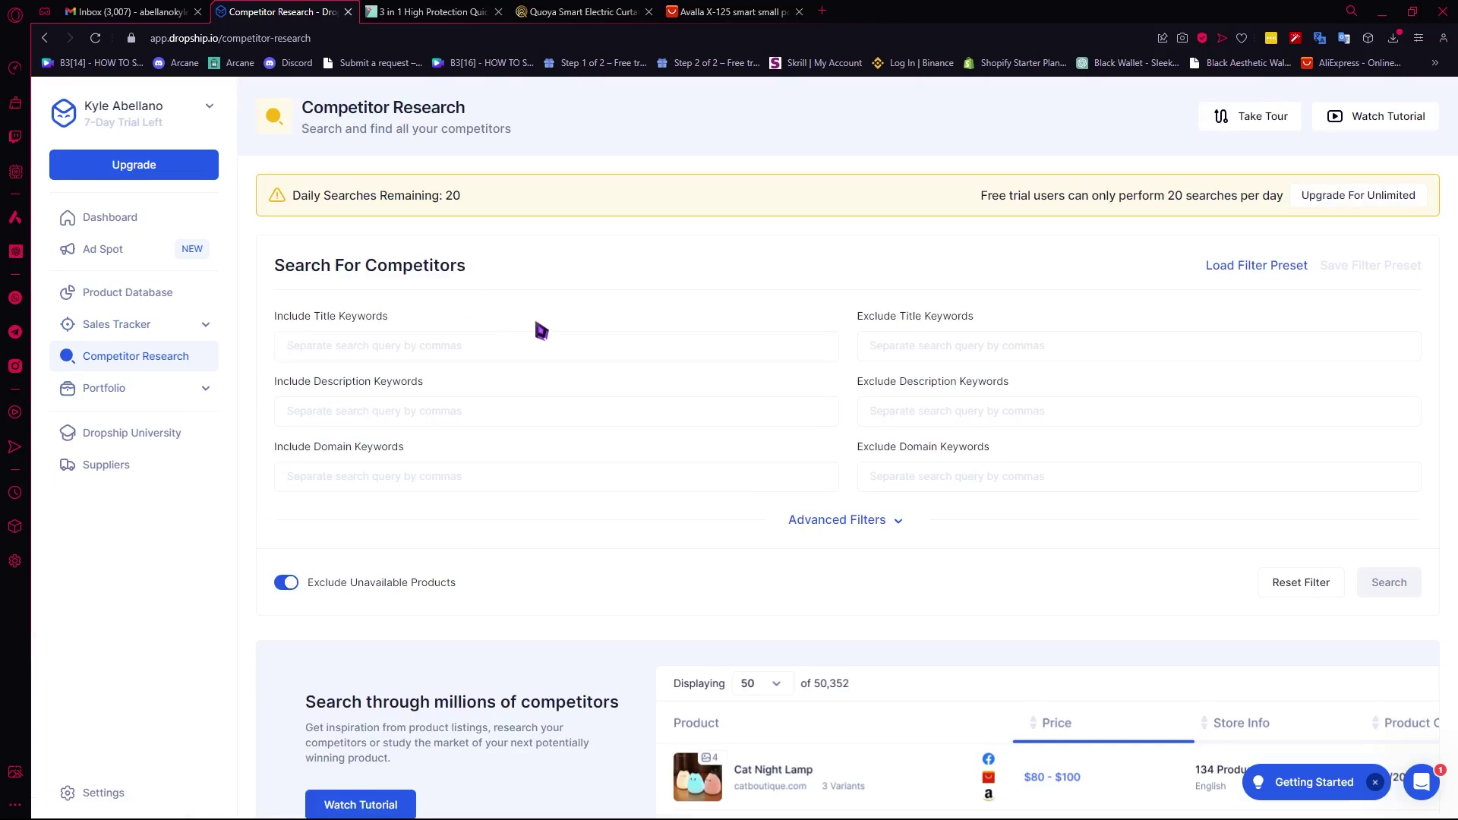
left_click_drag(314, 195, 598, 204)
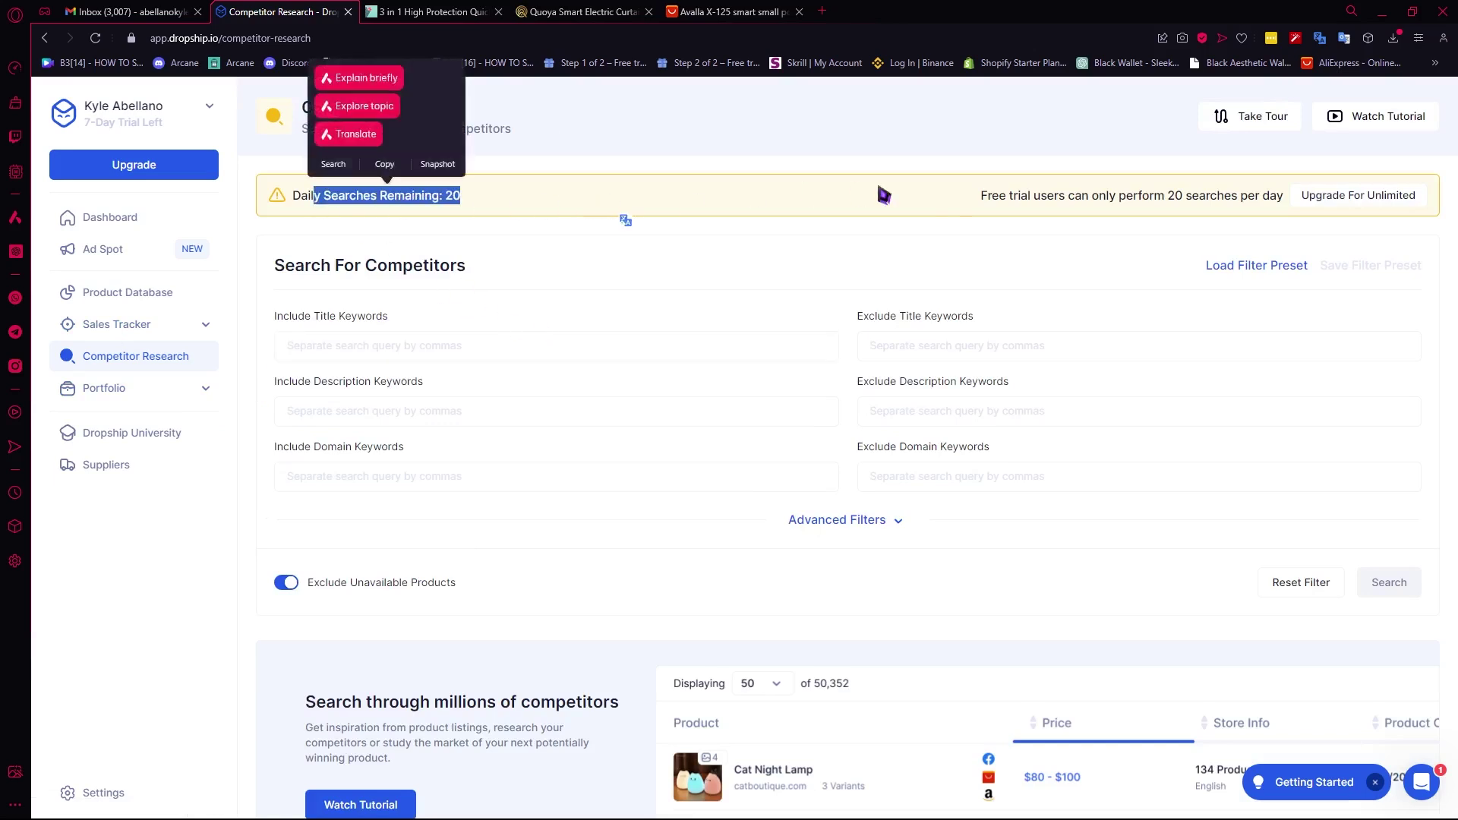
left_click(859, 195)
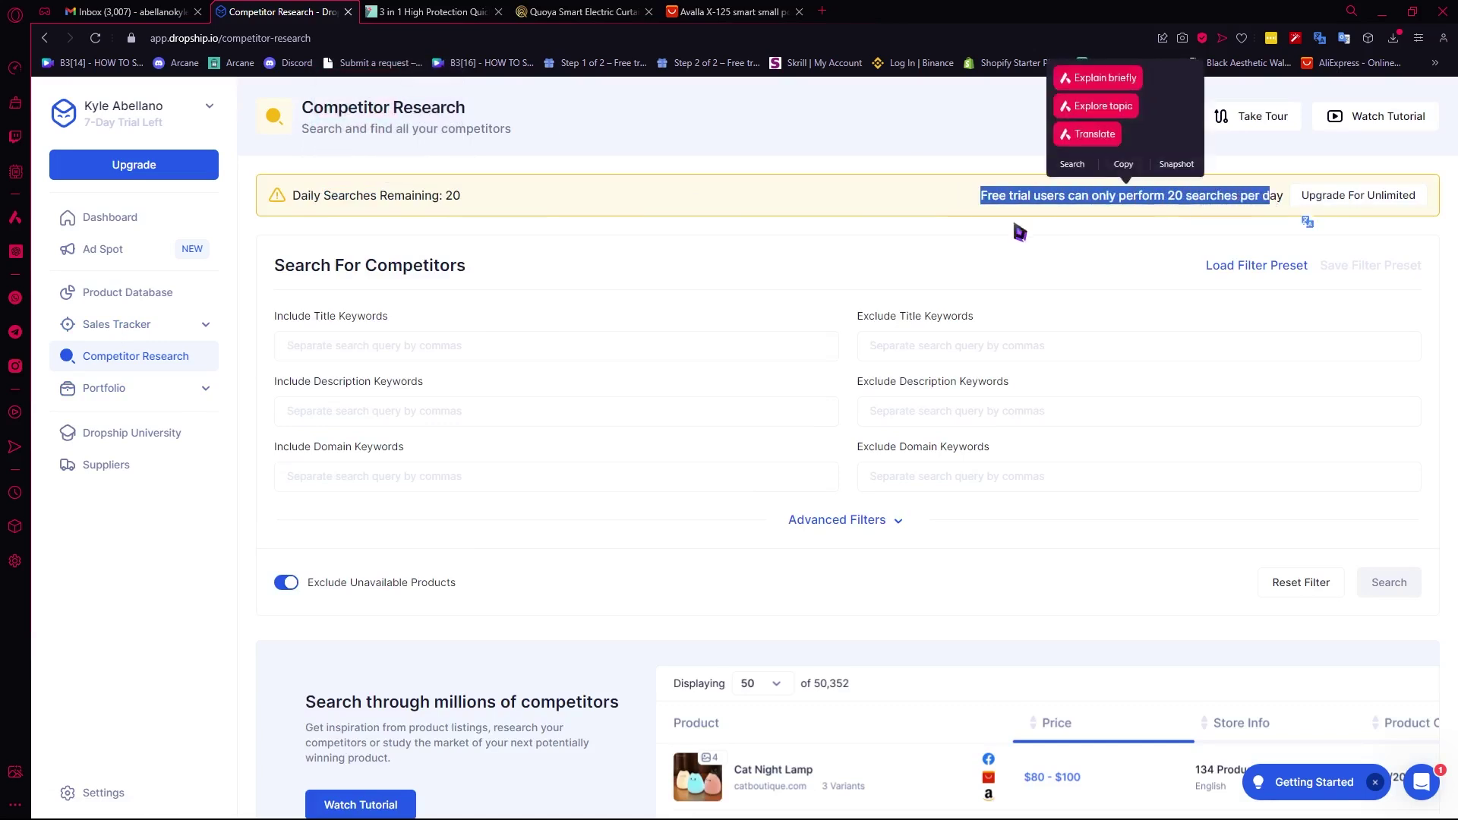
left_click(794, 243)
Search for competitors whose product titles include "smart tv", reviewing the advanced filters before running the search
scroll(536, 272, "down", 1)
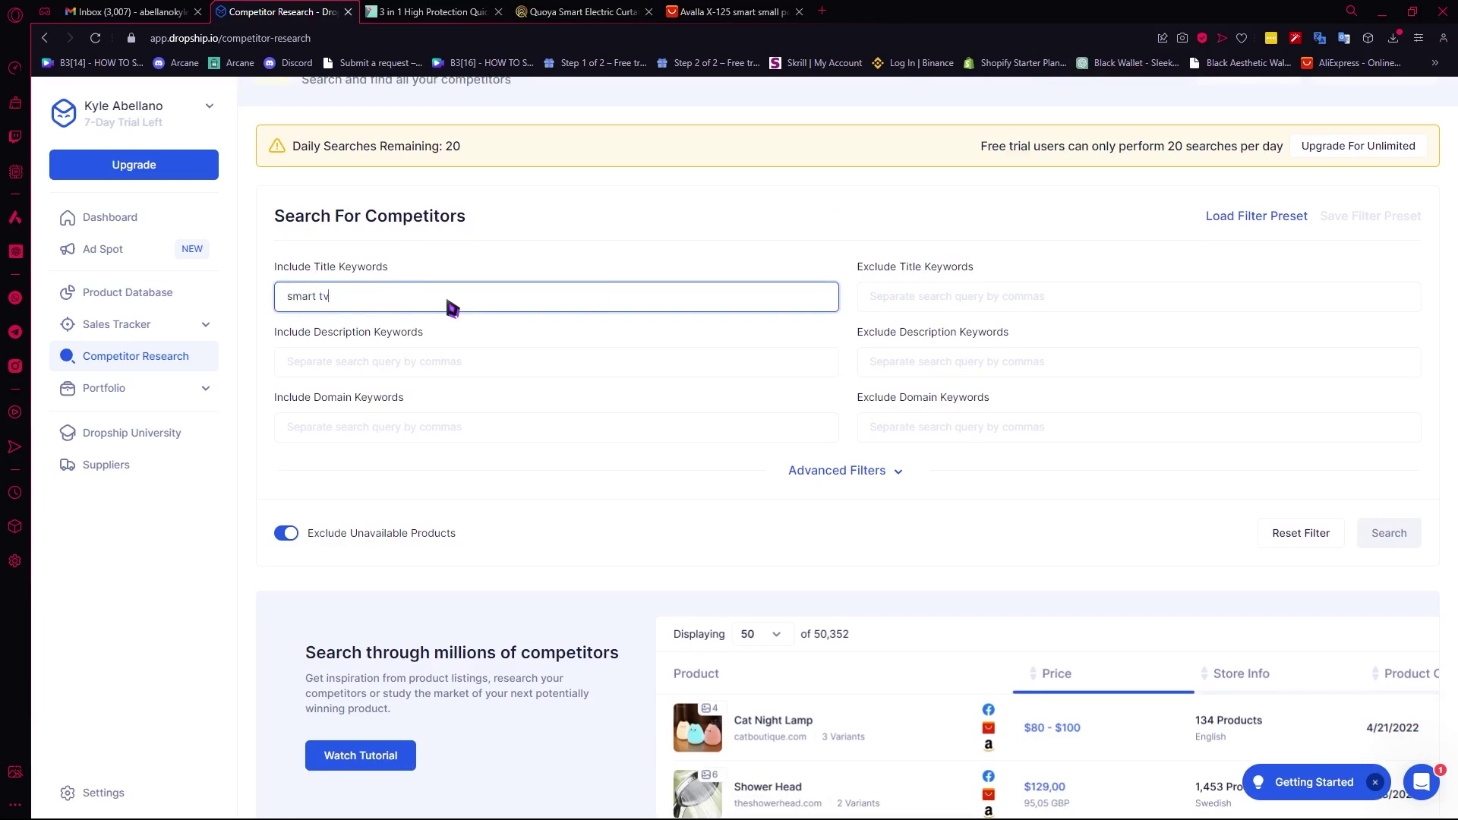
left_click(394, 346)
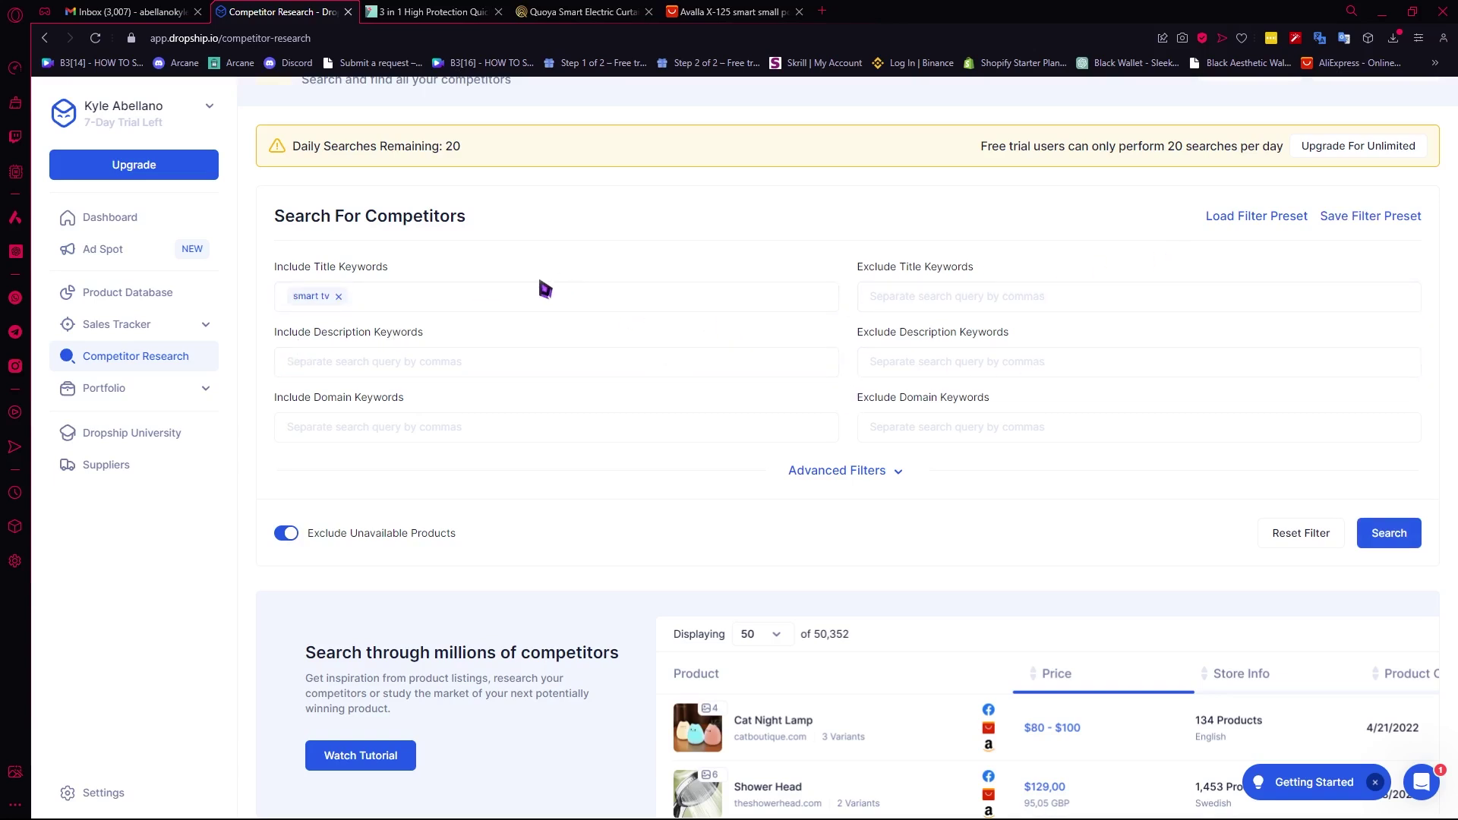
left_click(417, 302)
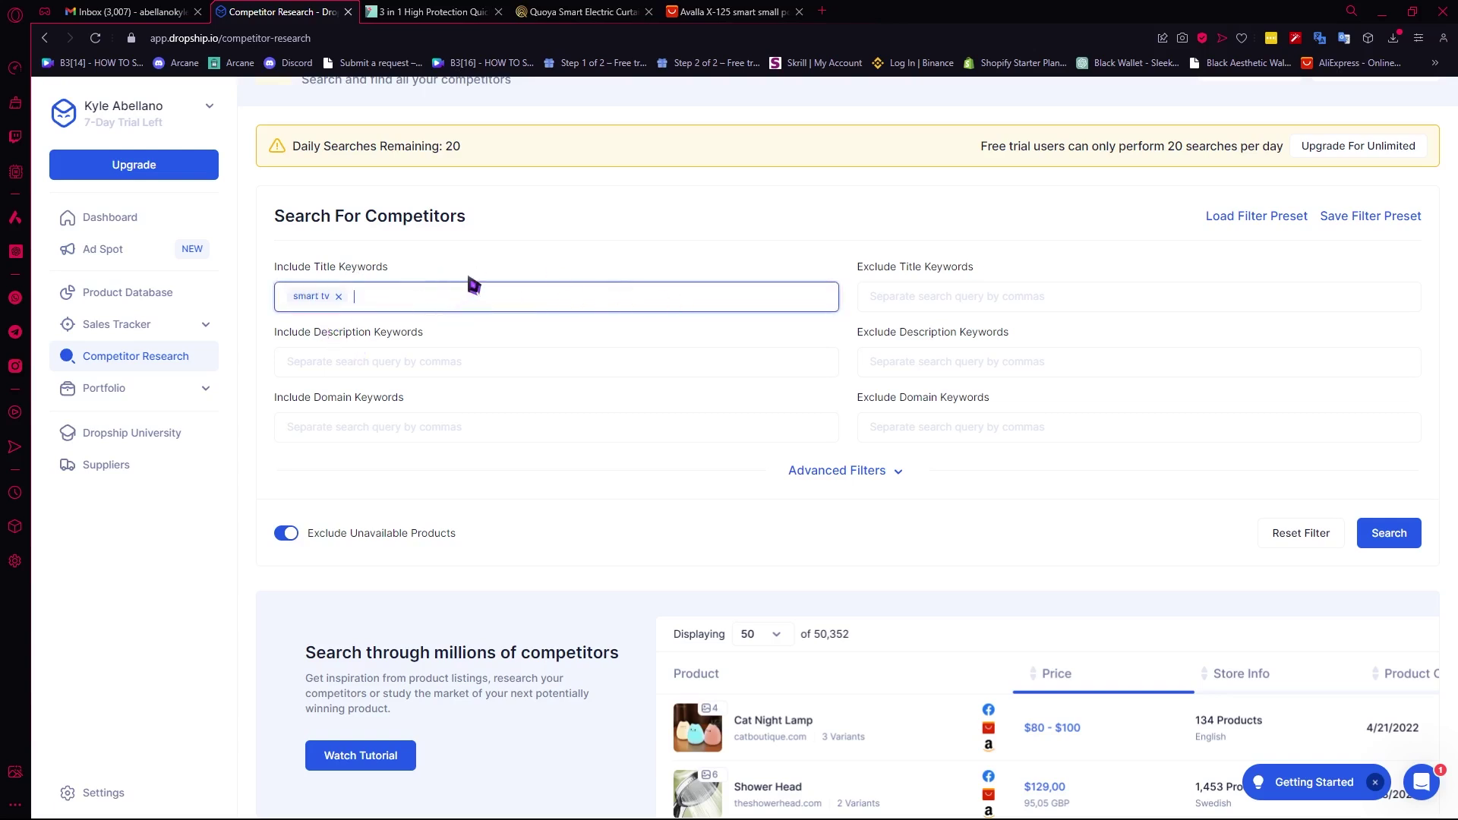
left_click(843, 470)
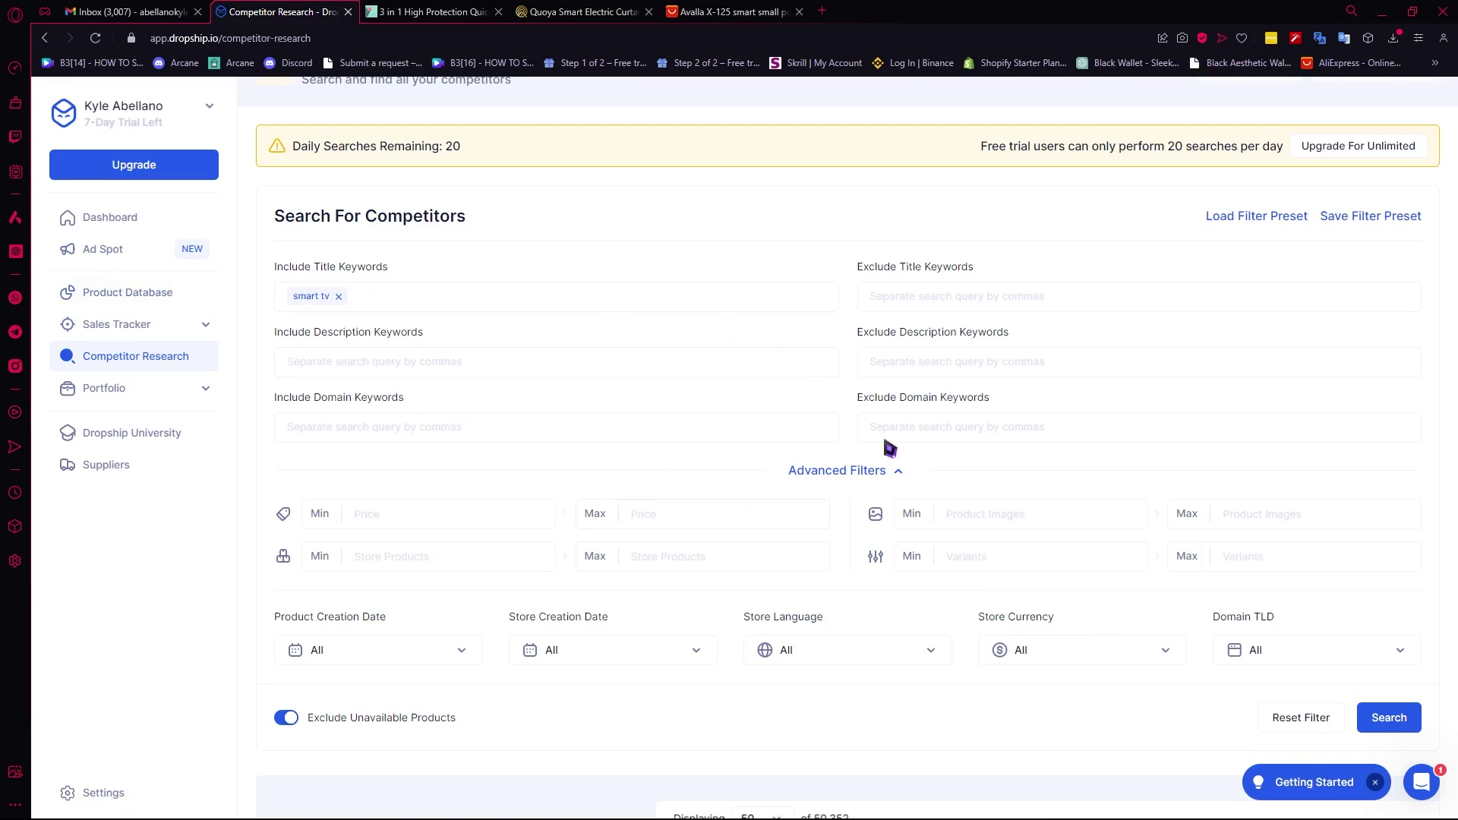
scroll(544, 407, "down", 2)
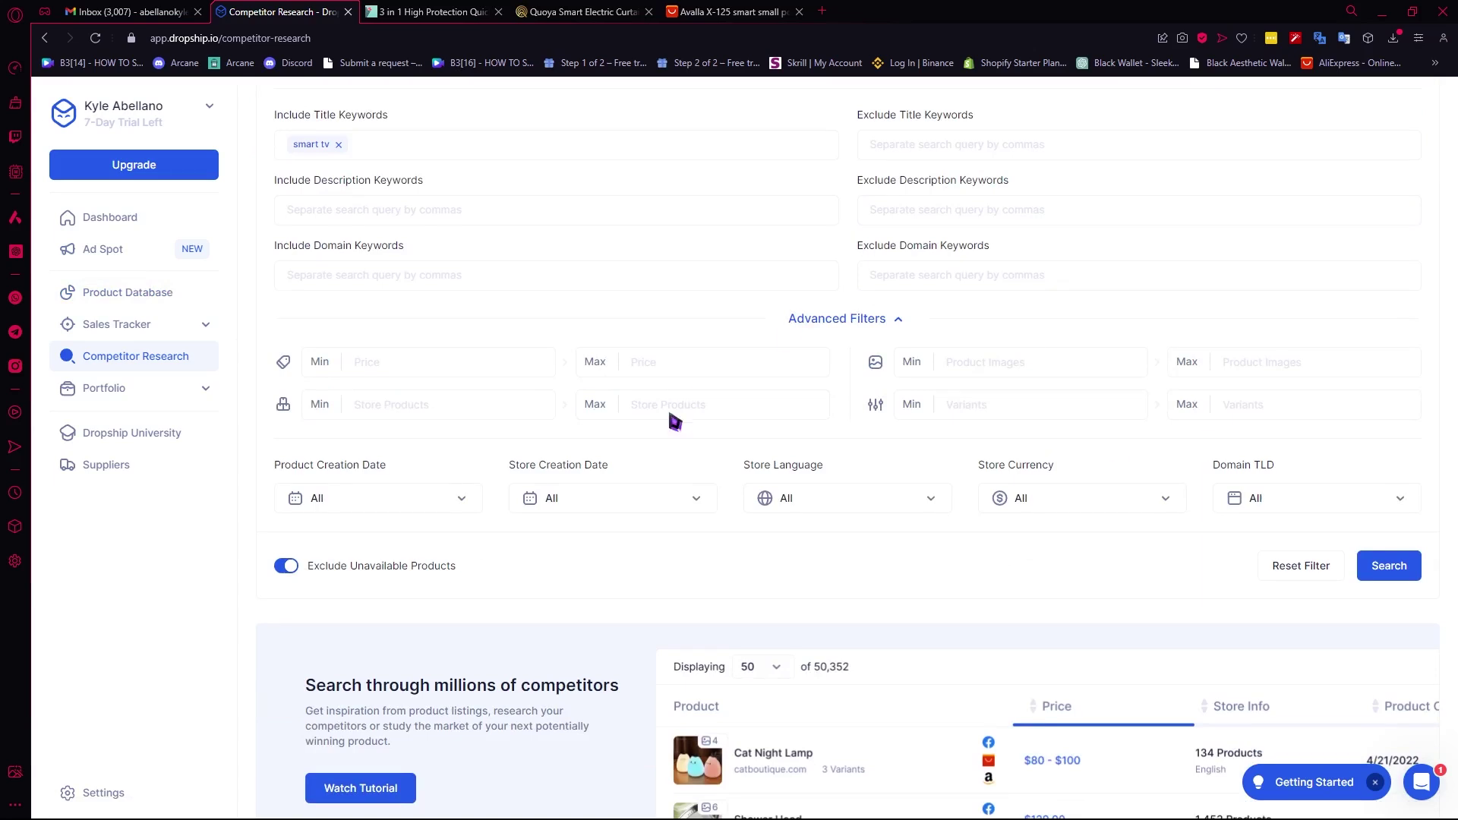
scroll(784, 537, "up", 2)
scroll(821, 422, "down", 2)
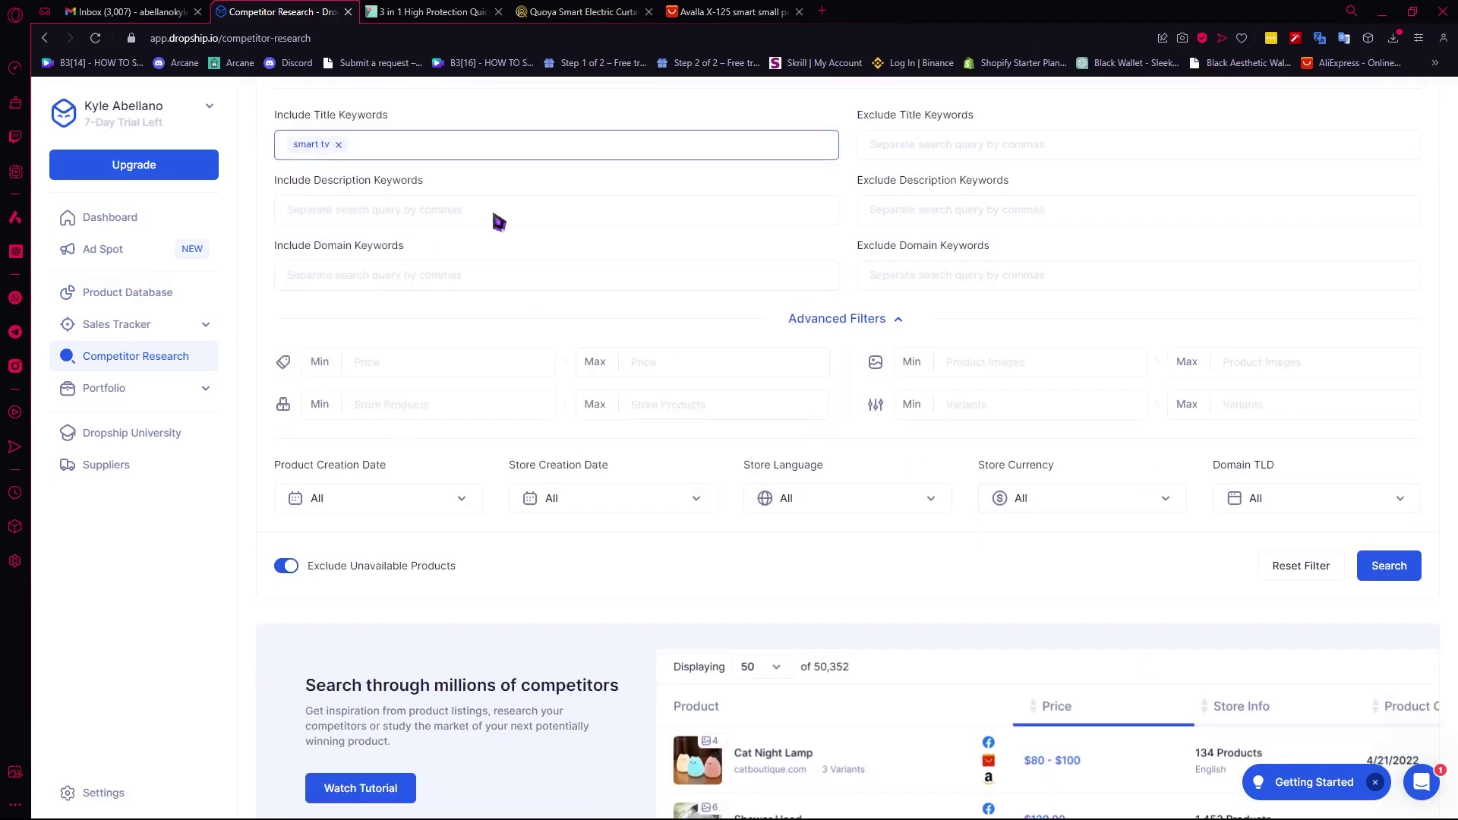
left_click(1392, 568)
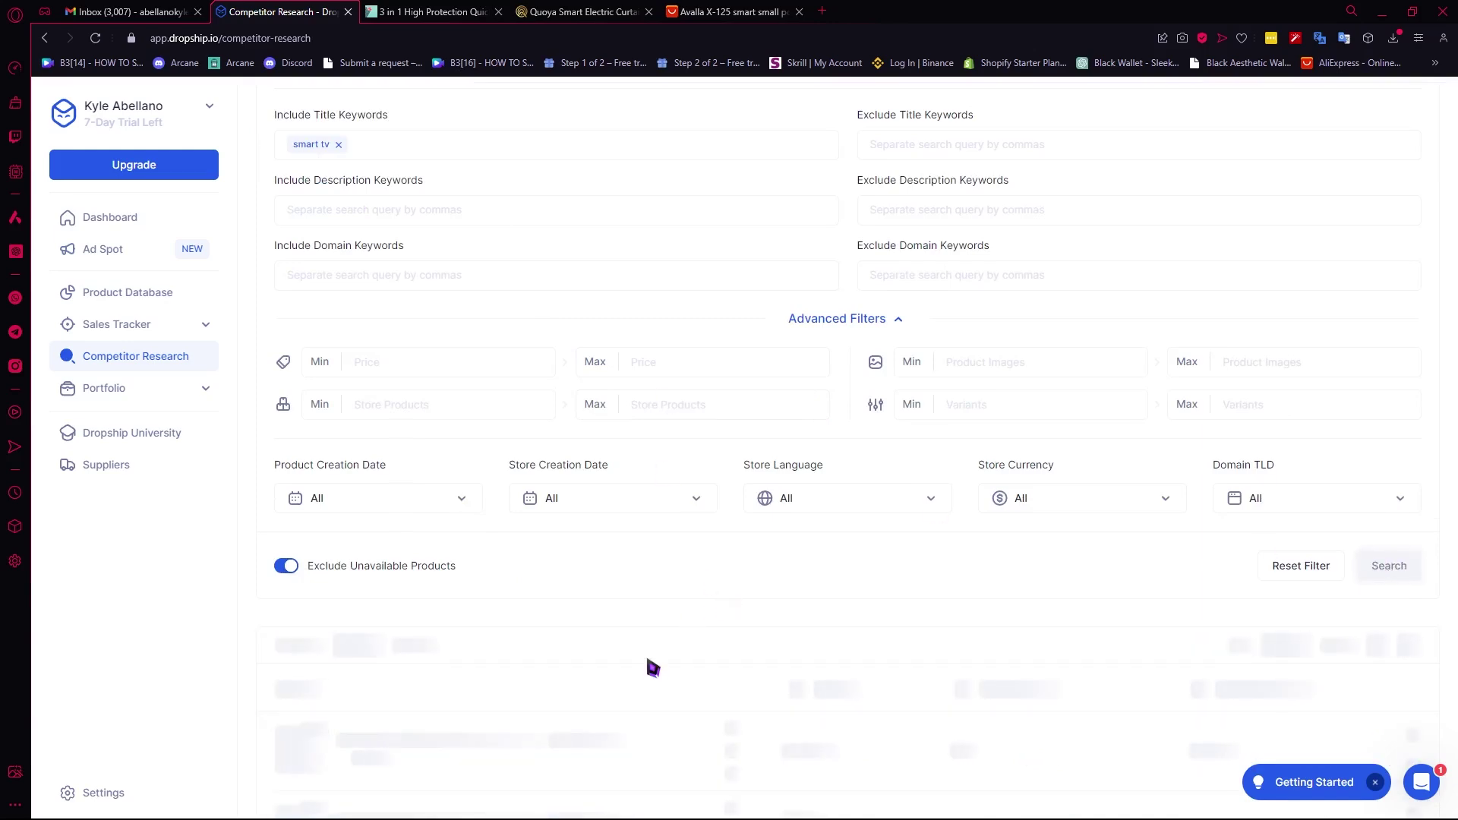
Look through the smart tv competitors' prices, store sizes and creation dates, and compare them with the search filters
scroll(653, 672, "down", 6)
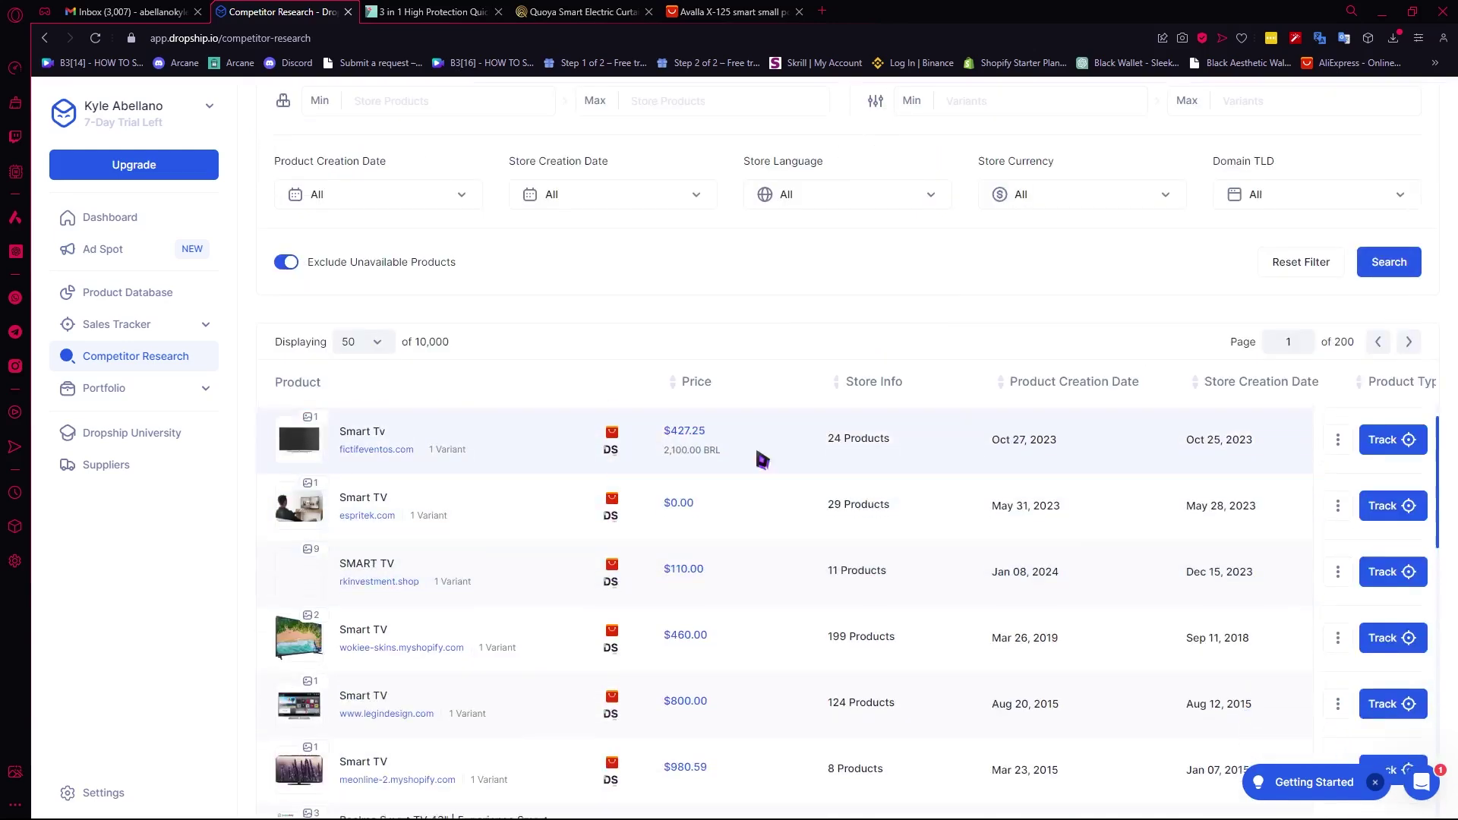
scroll(683, 611, "up", 2)
scroll(744, 592, "up", 2)
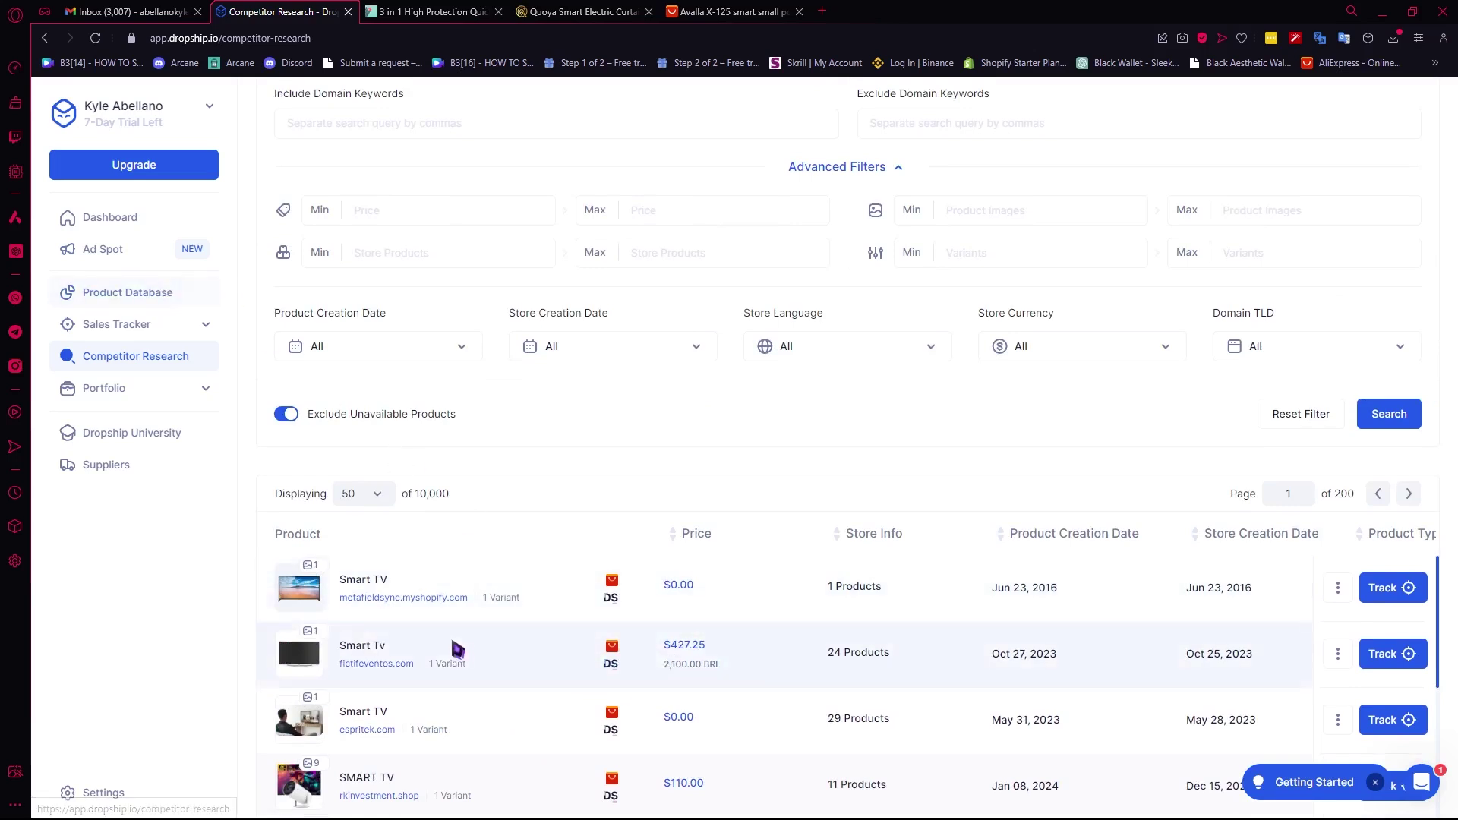
scroll(465, 422, "up", 3)
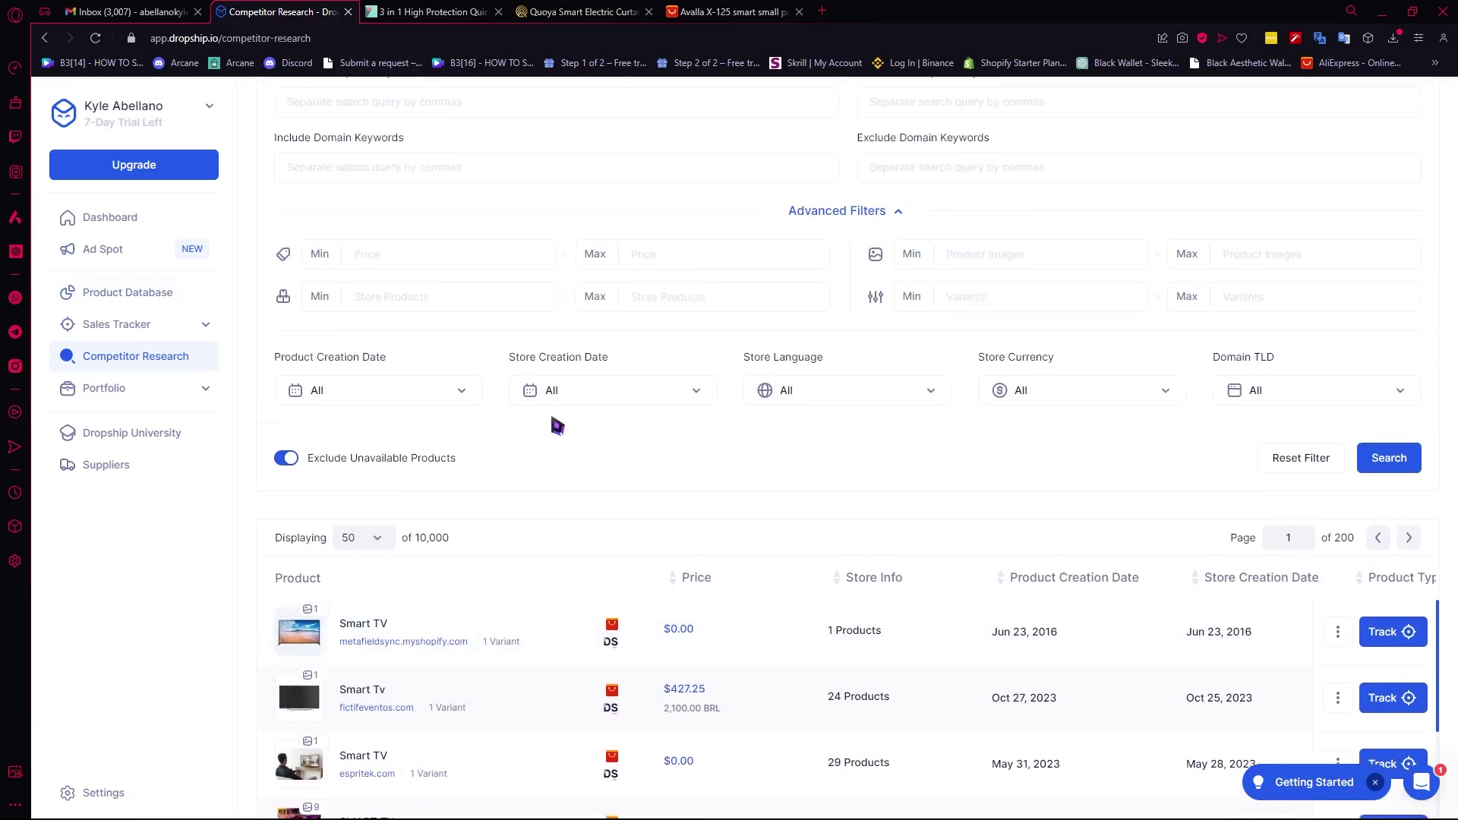
scroll(441, 592, "down", 3)
scroll(623, 622, "down", 3)
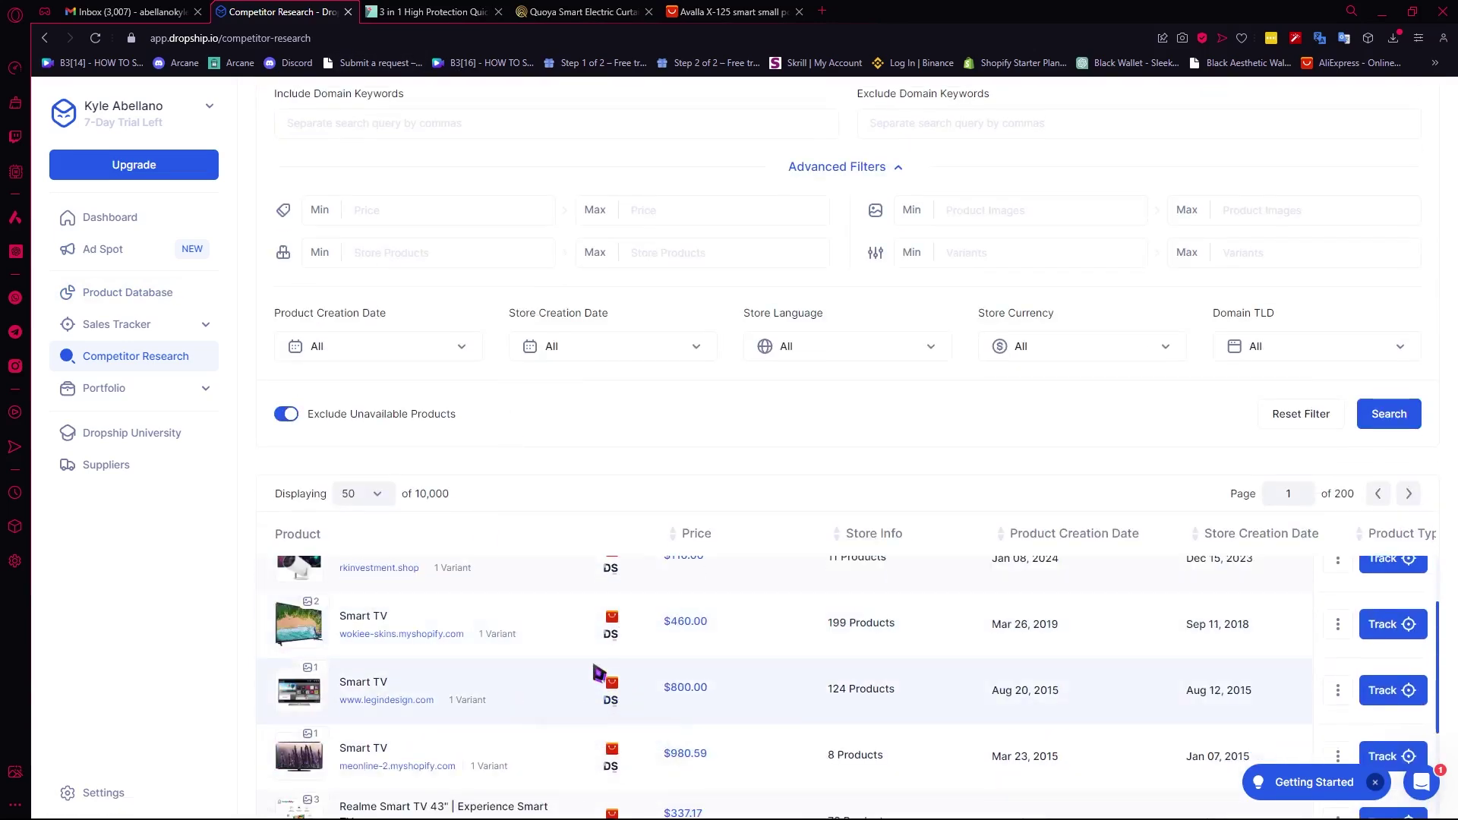
Open the Product Database and look through its products with their monthly sales and revenue
left_click(143, 291)
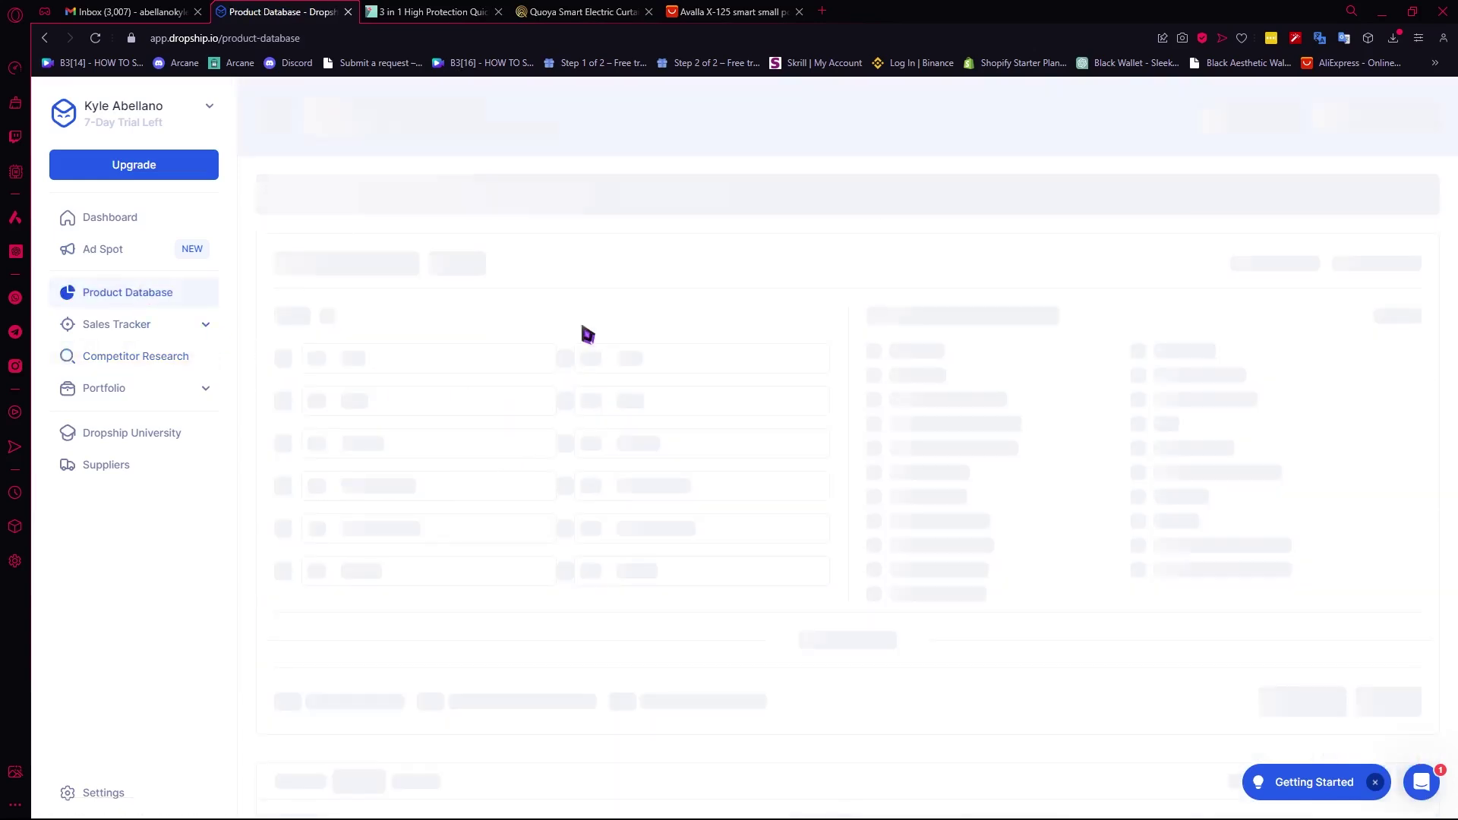
scroll(785, 708, "down", 5)
scroll(784, 708, "down", 7)
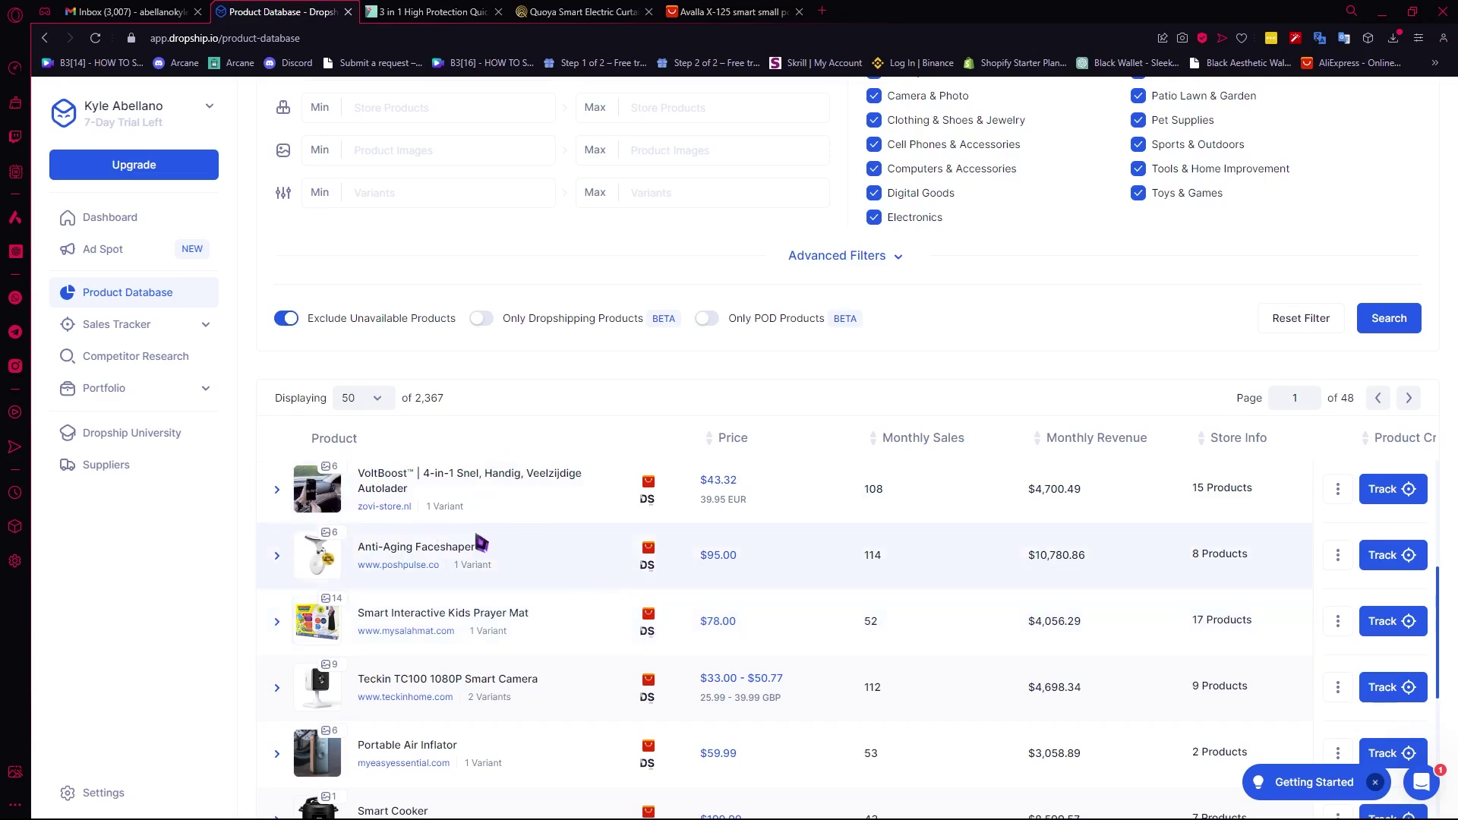
scroll(511, 543, "down", 1)
scroll(495, 535, "down", 5)
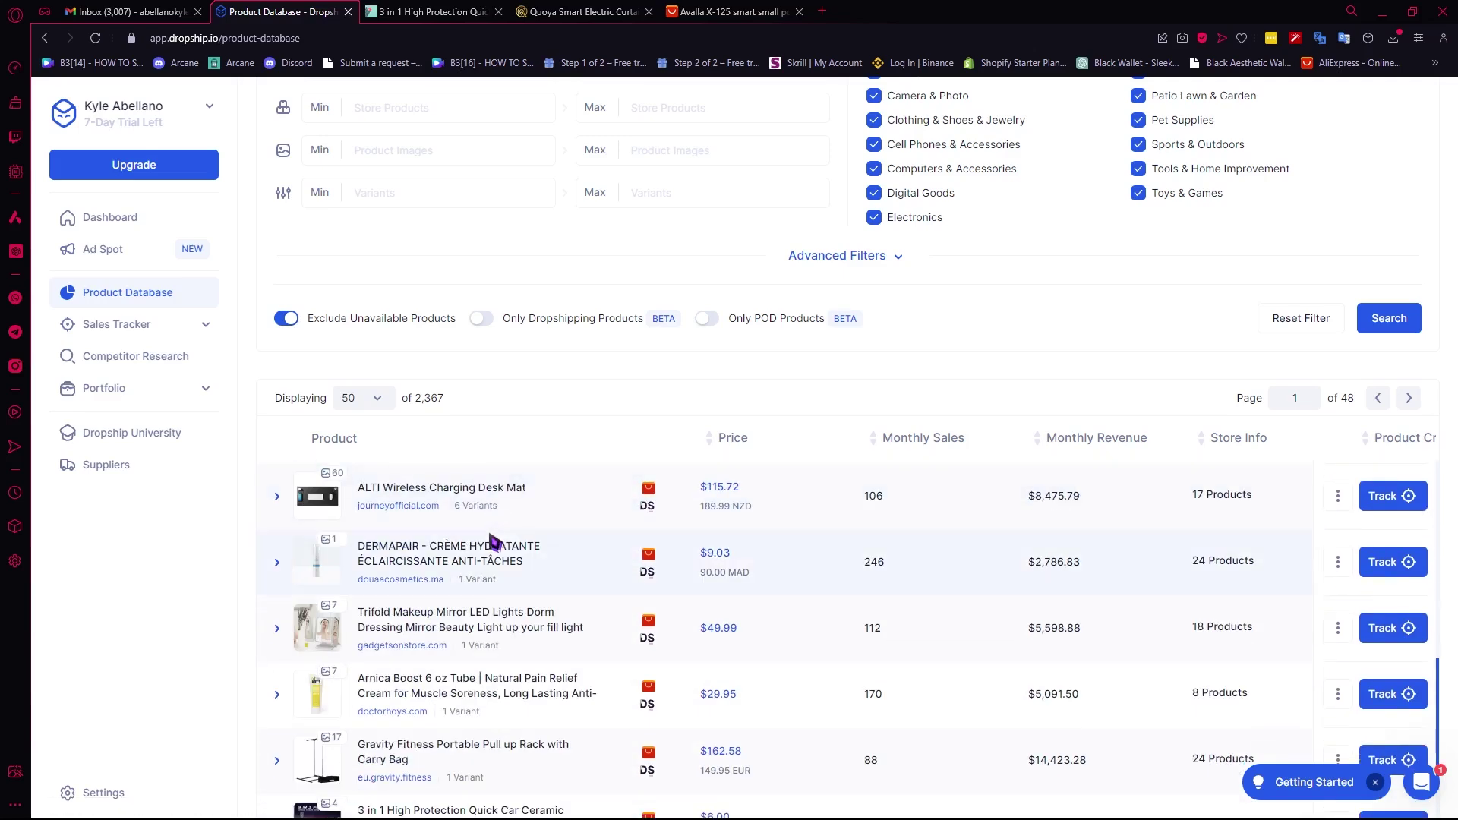
scroll(495, 540, "down", 1)
Return to Competitor Research and run a search with "smart tv" as the included title keyword
left_click(162, 356)
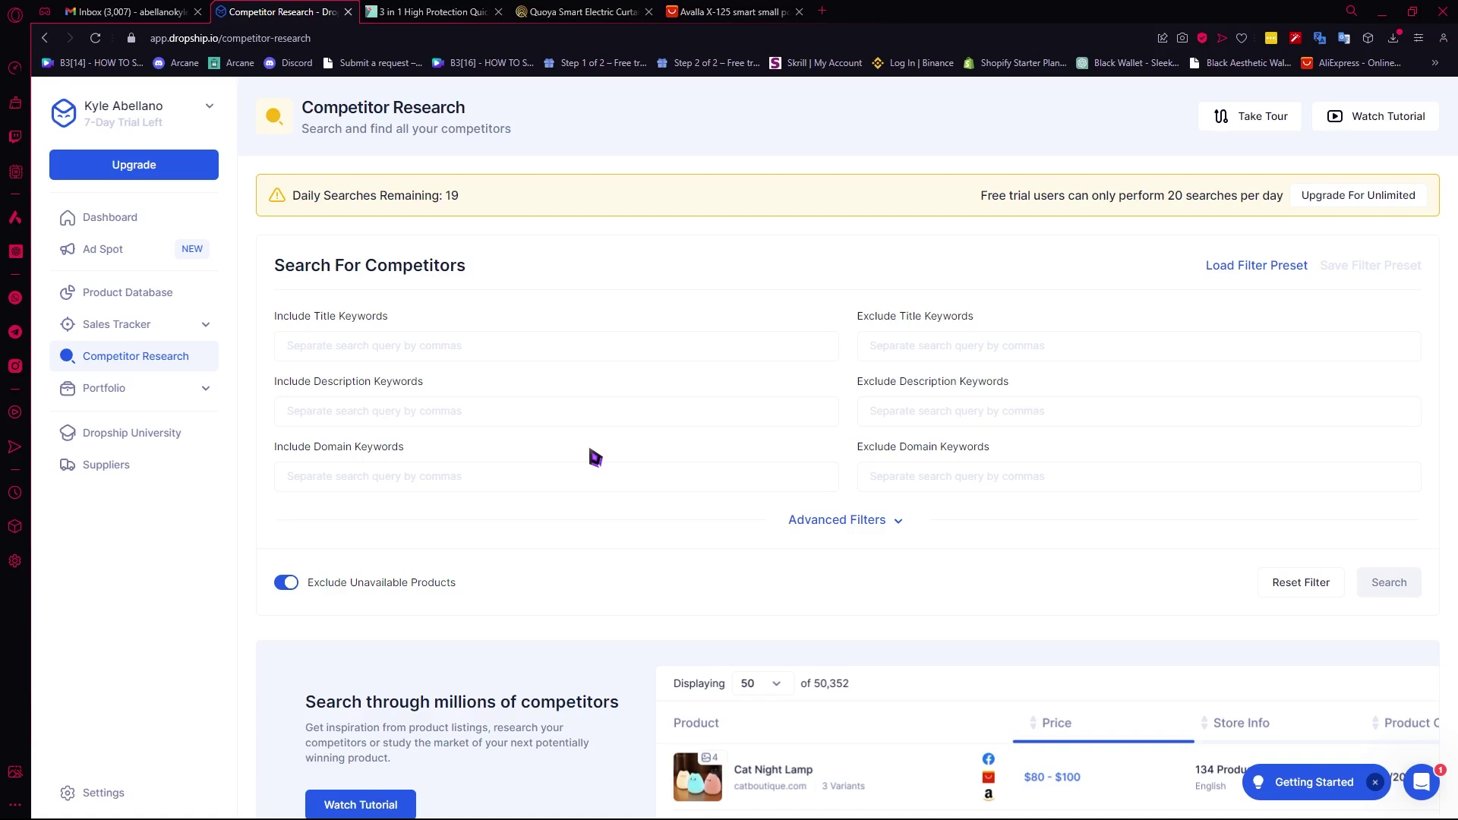
scroll(595, 448, "down", 1)
left_click(599, 361)
left_click(531, 296)
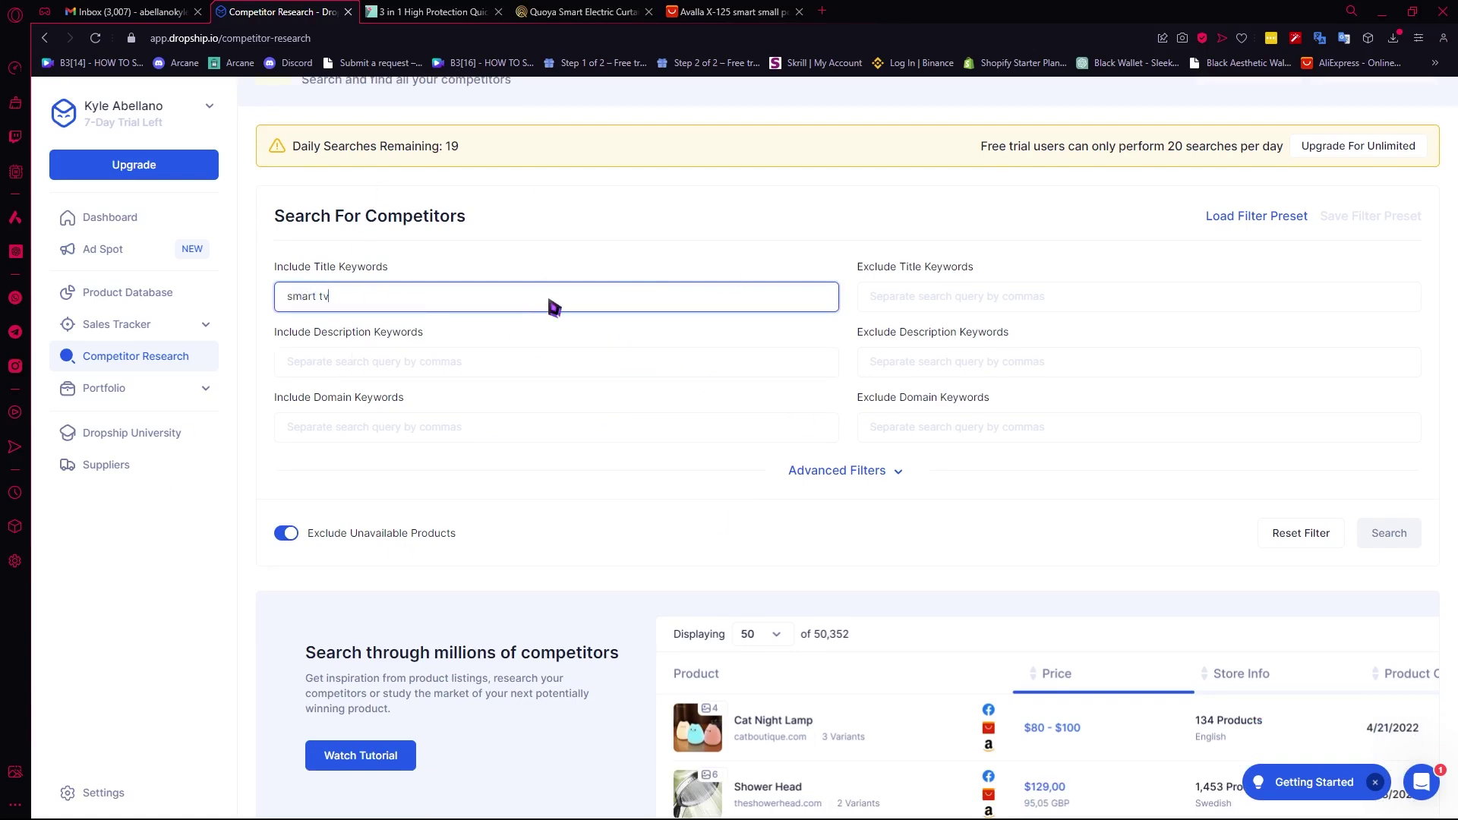
left_click(1389, 533)
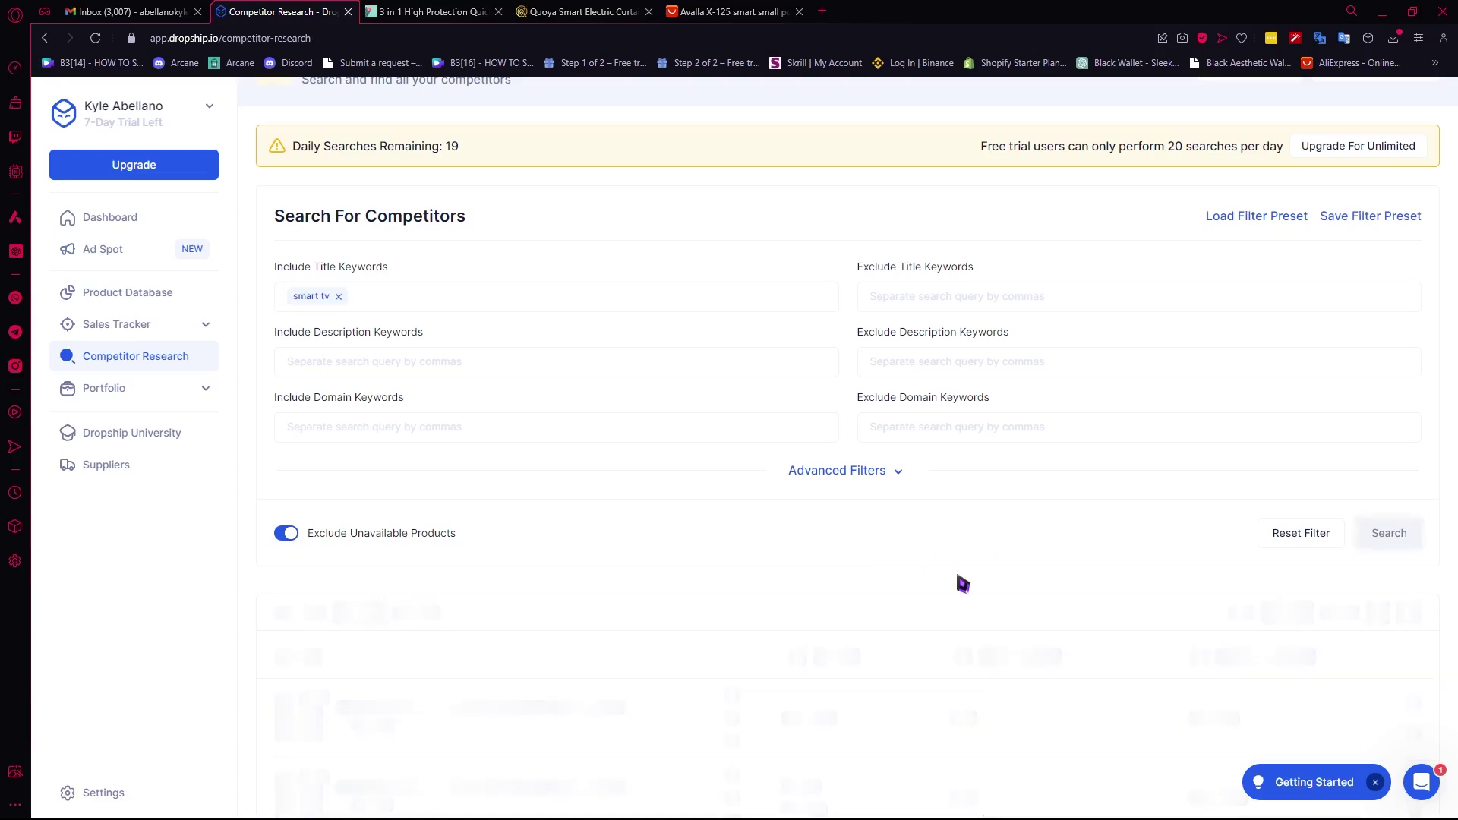
scroll(891, 659, "down", 4)
scroll(859, 577, "down", 3)
scroll(840, 575, "up", 7)
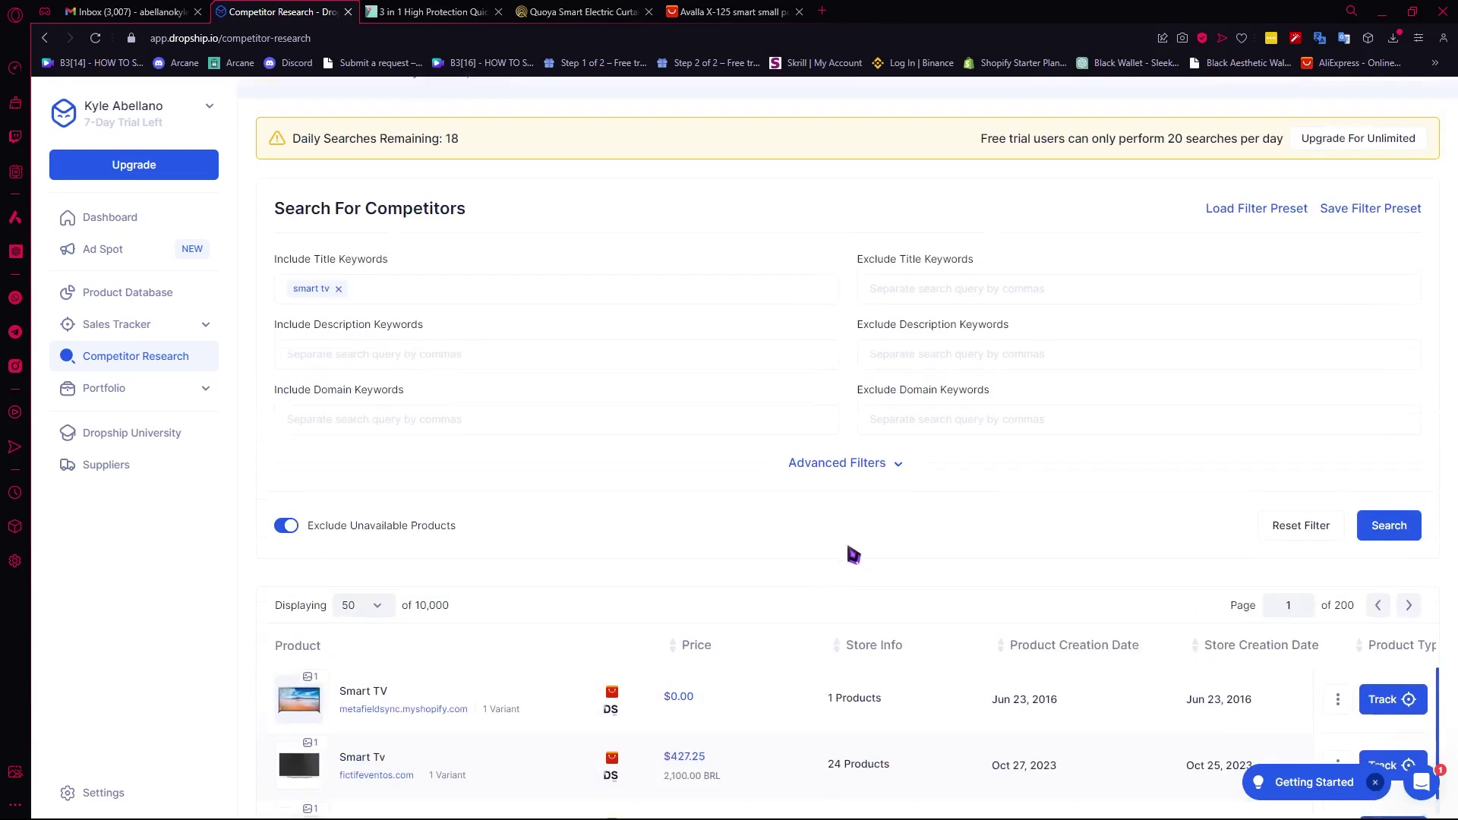
Start tracking the store behind the metafieldsync.myshopify.com Smart TV listing
scroll(796, 611, "down", 3)
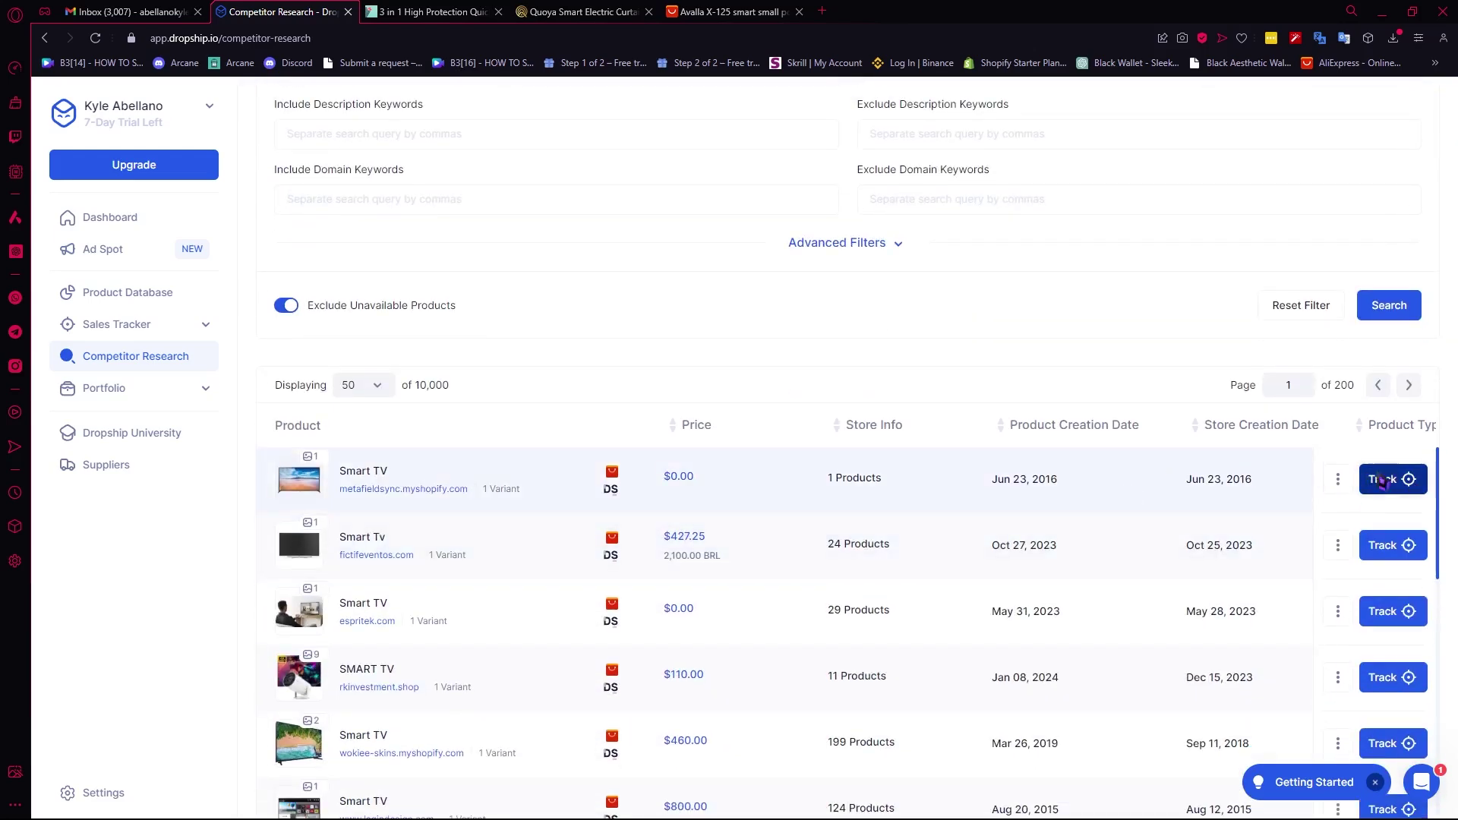
left_click(1380, 484)
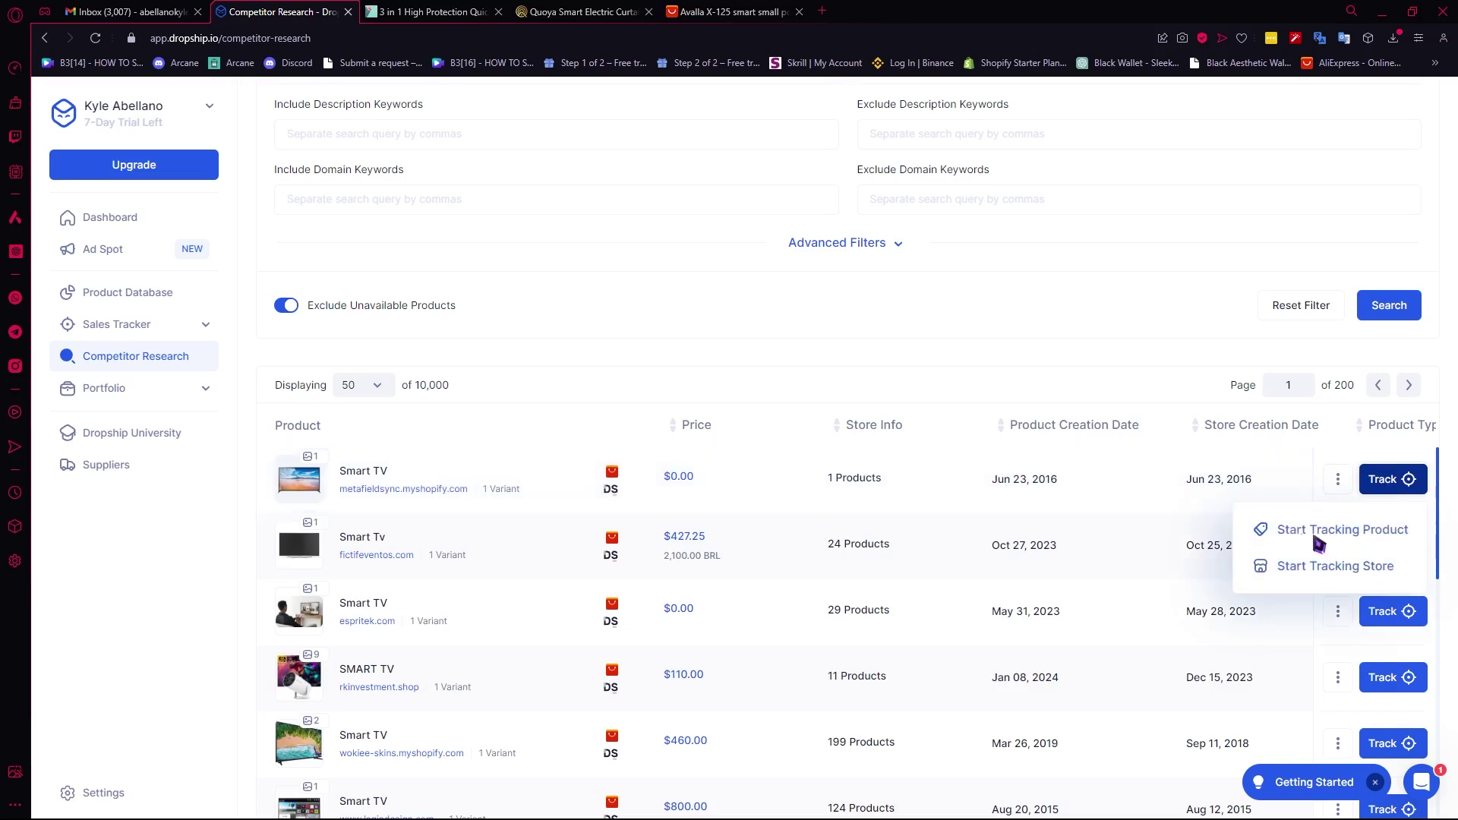
left_click(1334, 566)
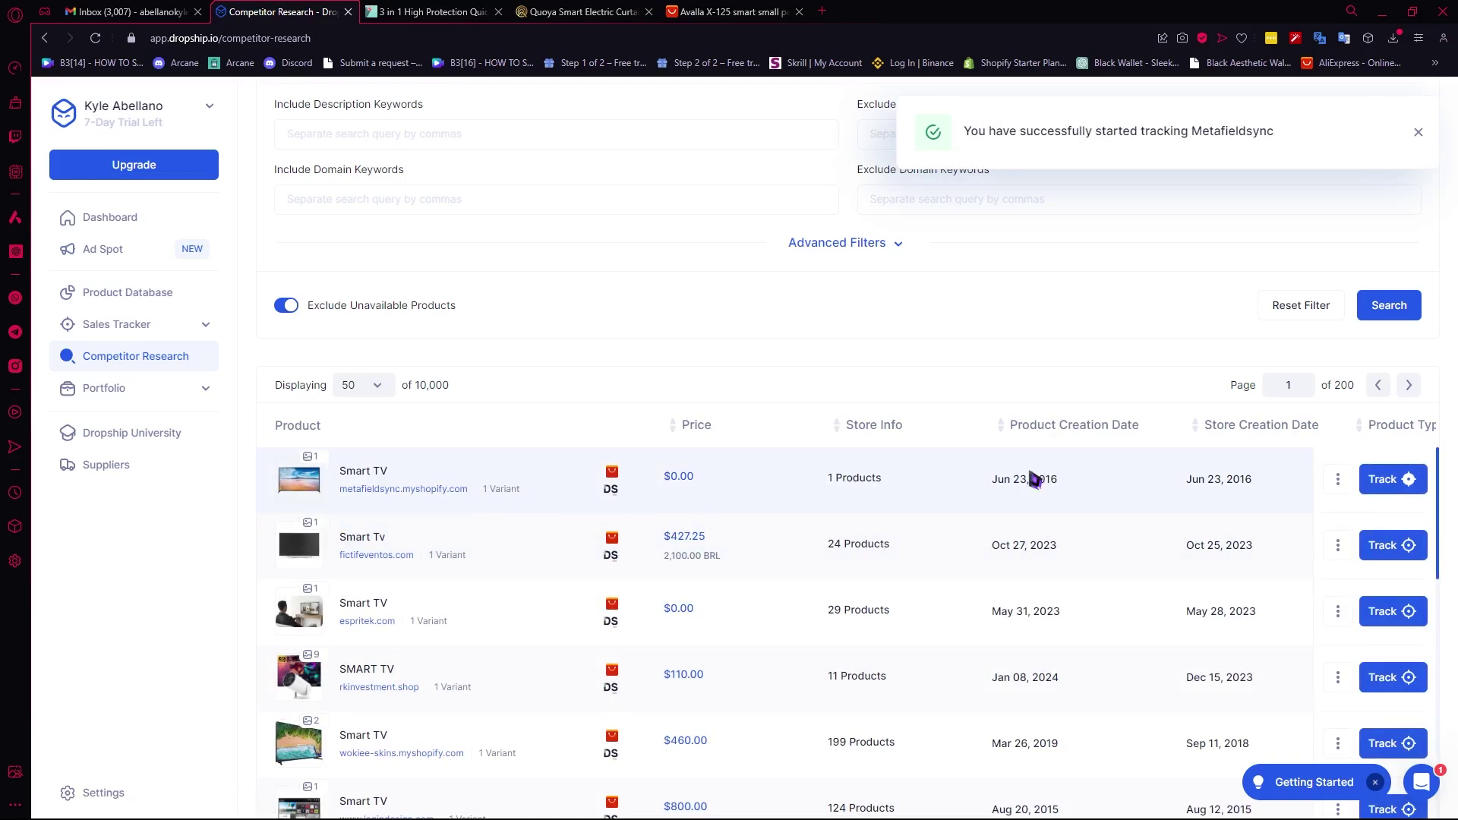
Examine the Smart TV product page on the metafieldsync store's own site, close it and return to the competitor search
scroll(1279, 455, "down", 6)
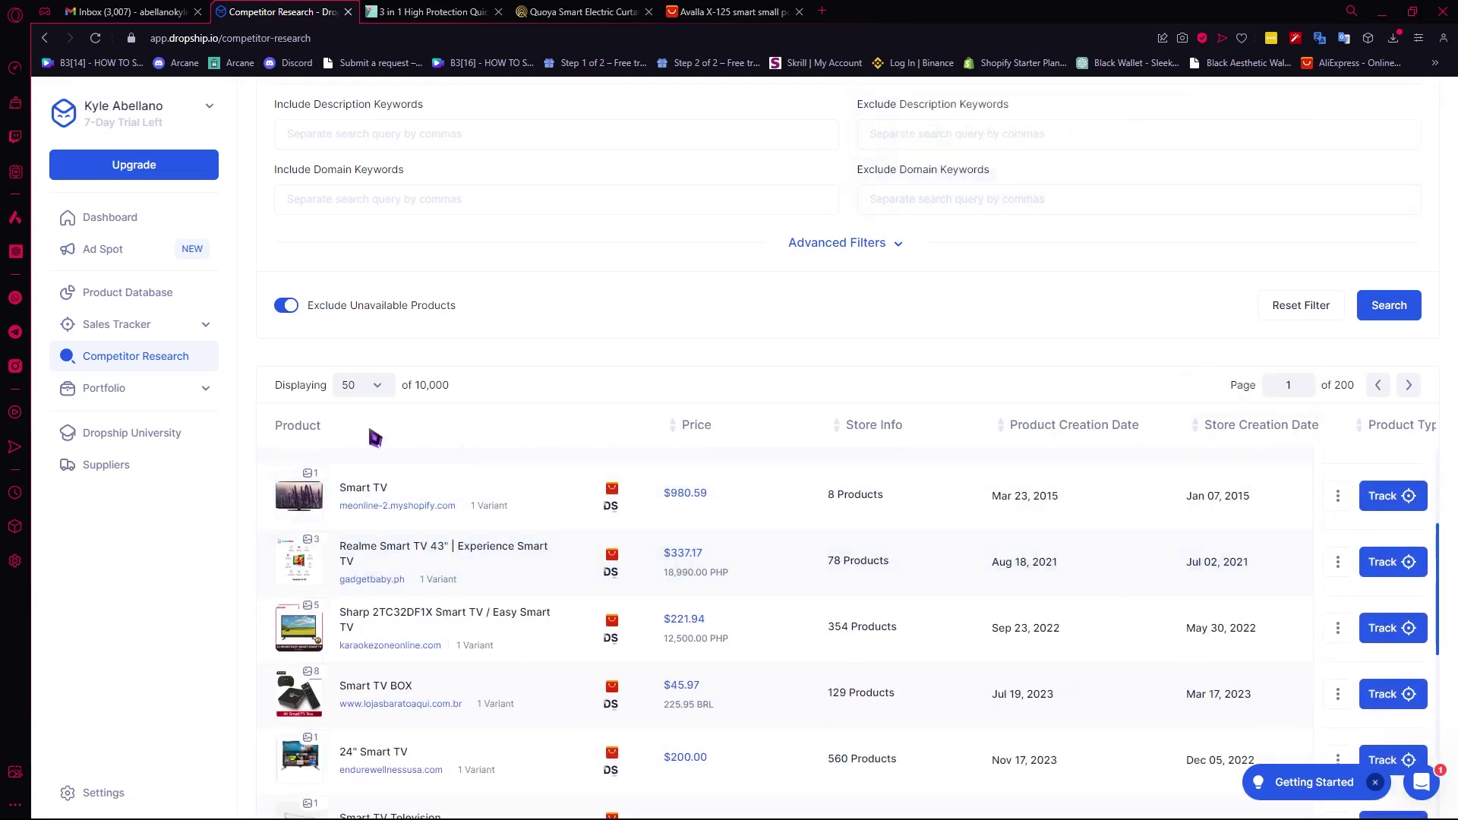
scroll(531, 569, "up", 6)
left_click(410, 498)
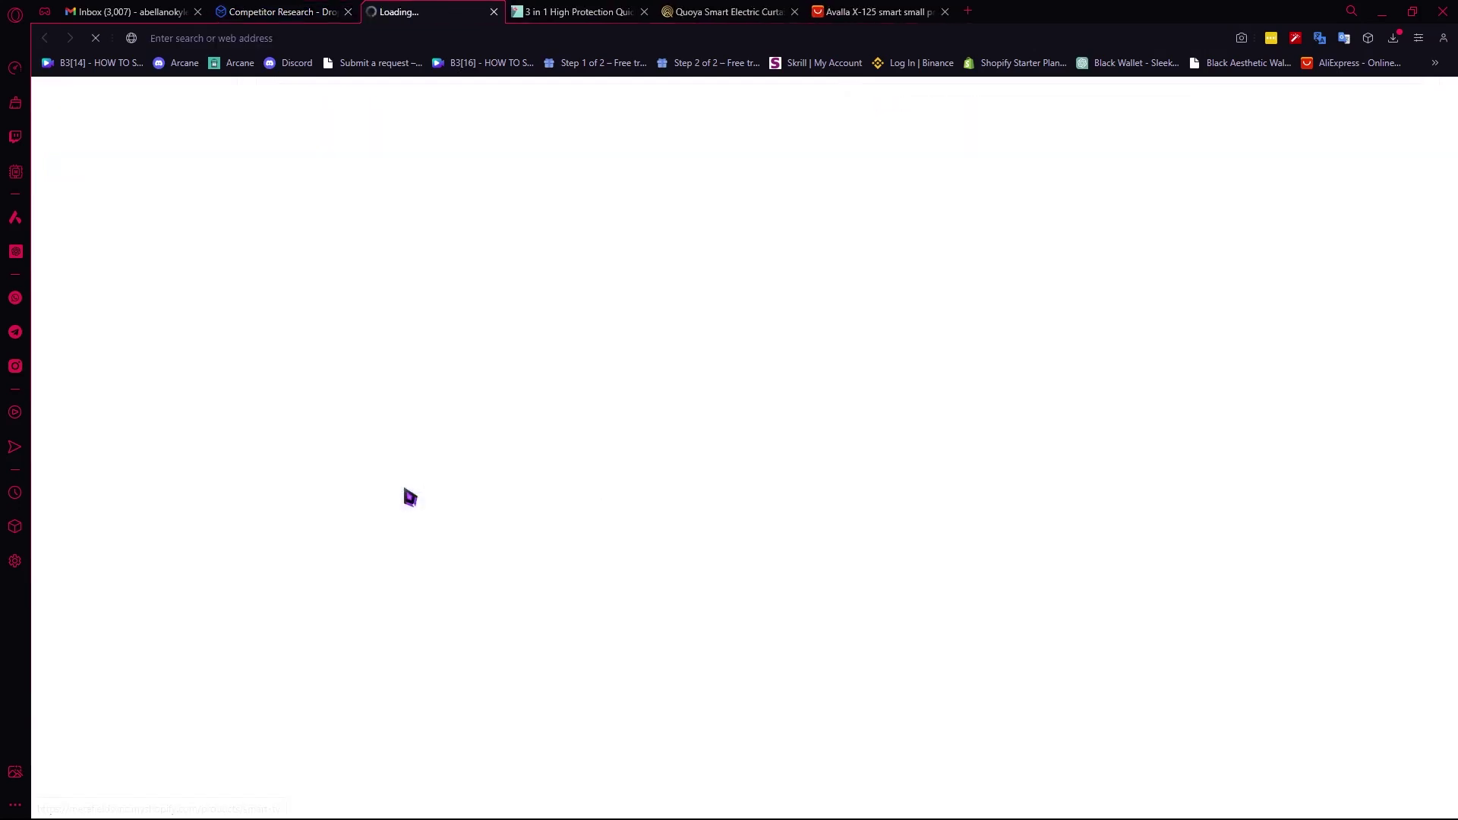
scroll(771, 385, "down", 2)
scroll(759, 304, "up", 2)
scroll(805, 319, "down", 2)
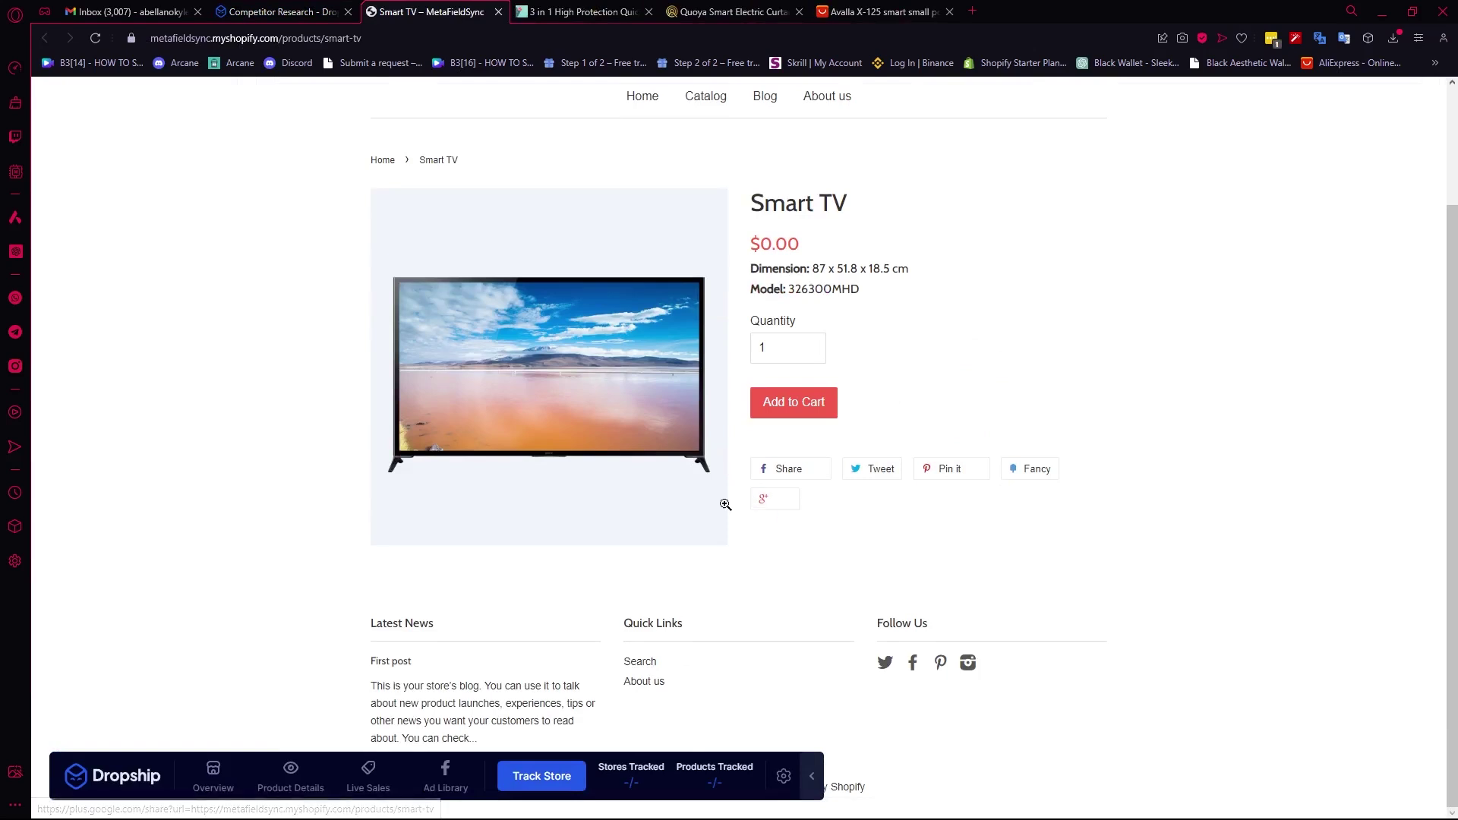
left_click(498, 12)
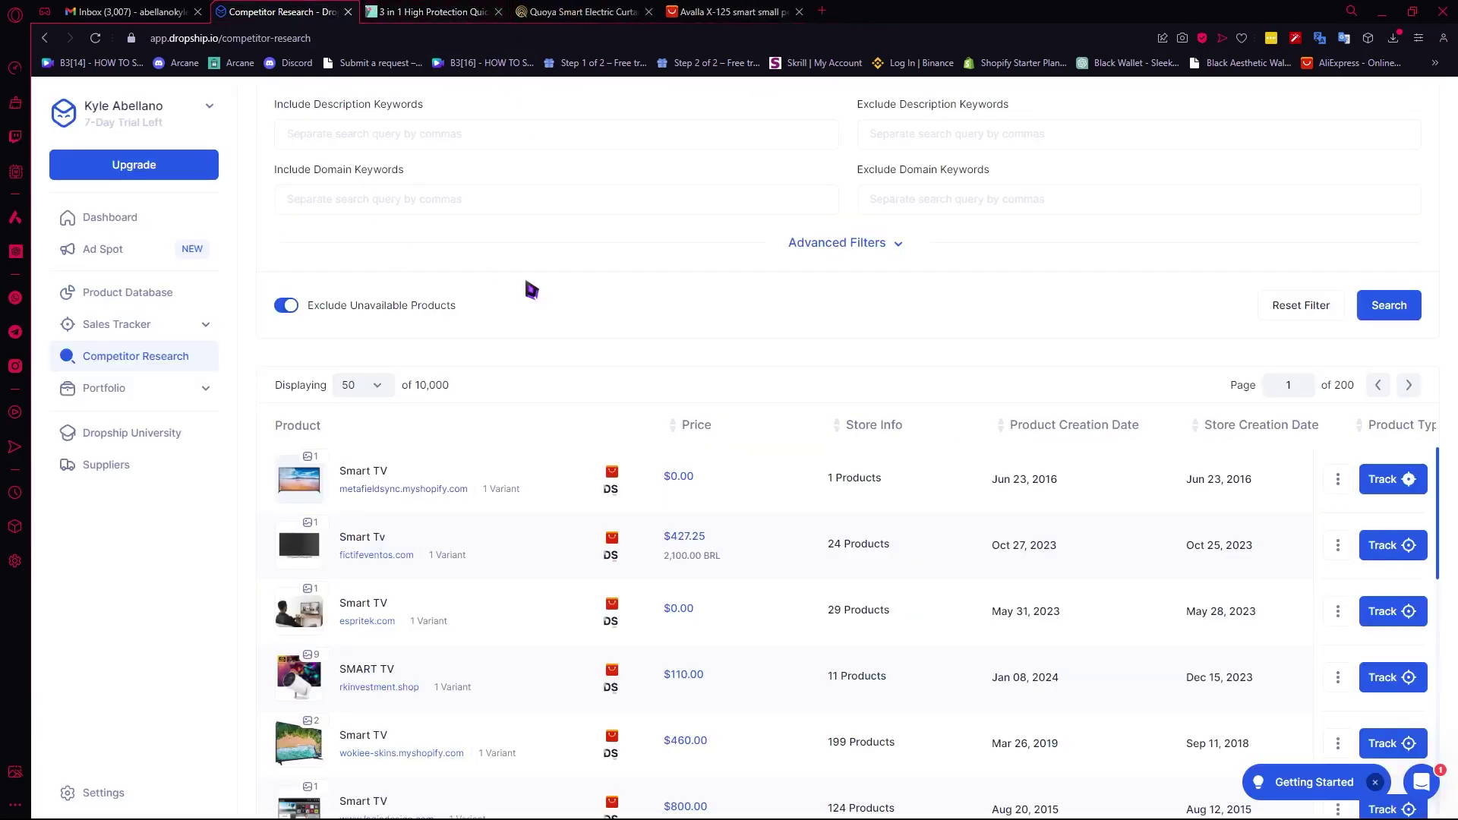
scroll(531, 364, "up", 1)
scroll(517, 376, "up", 1)
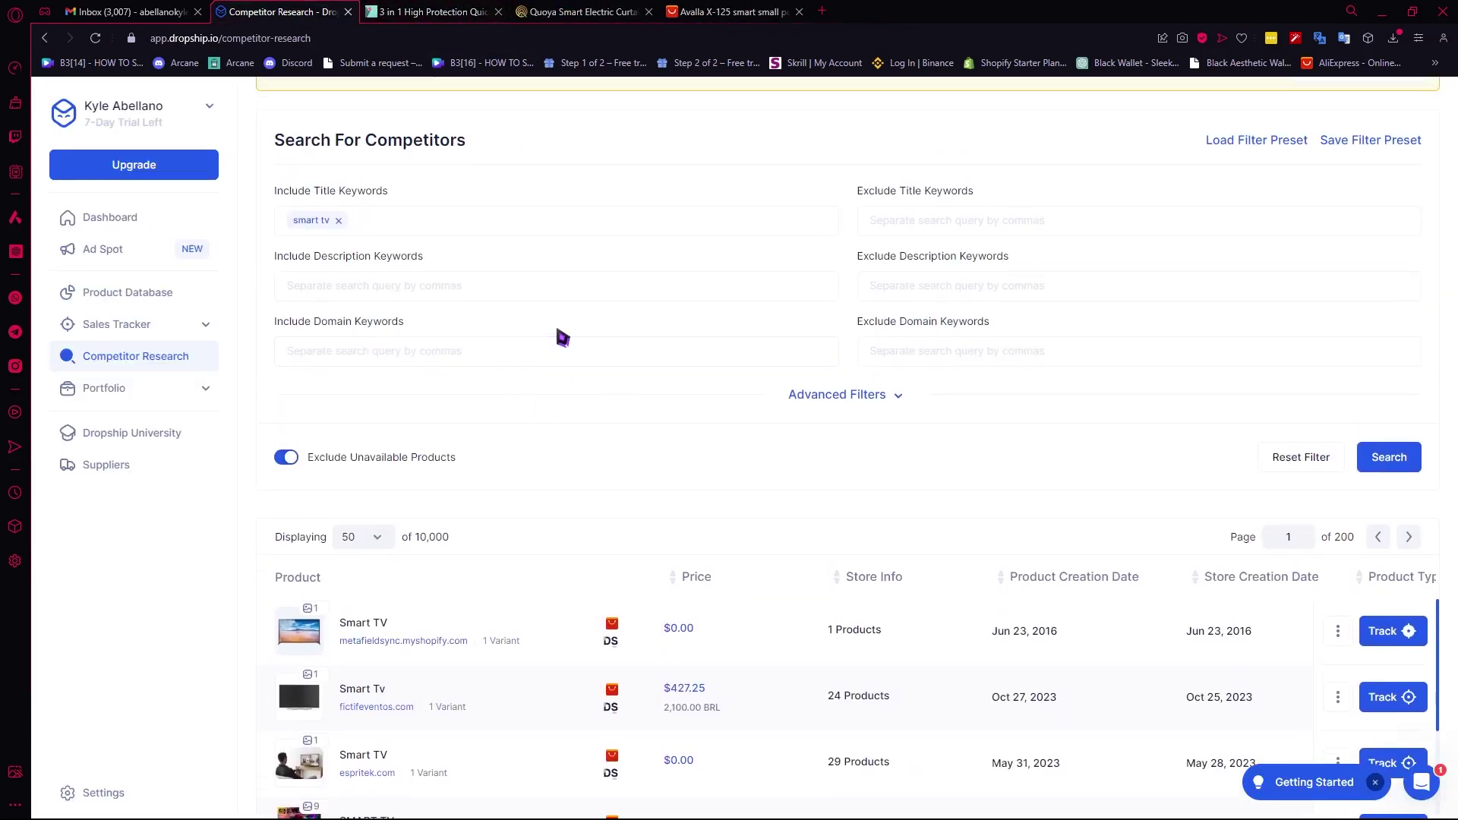